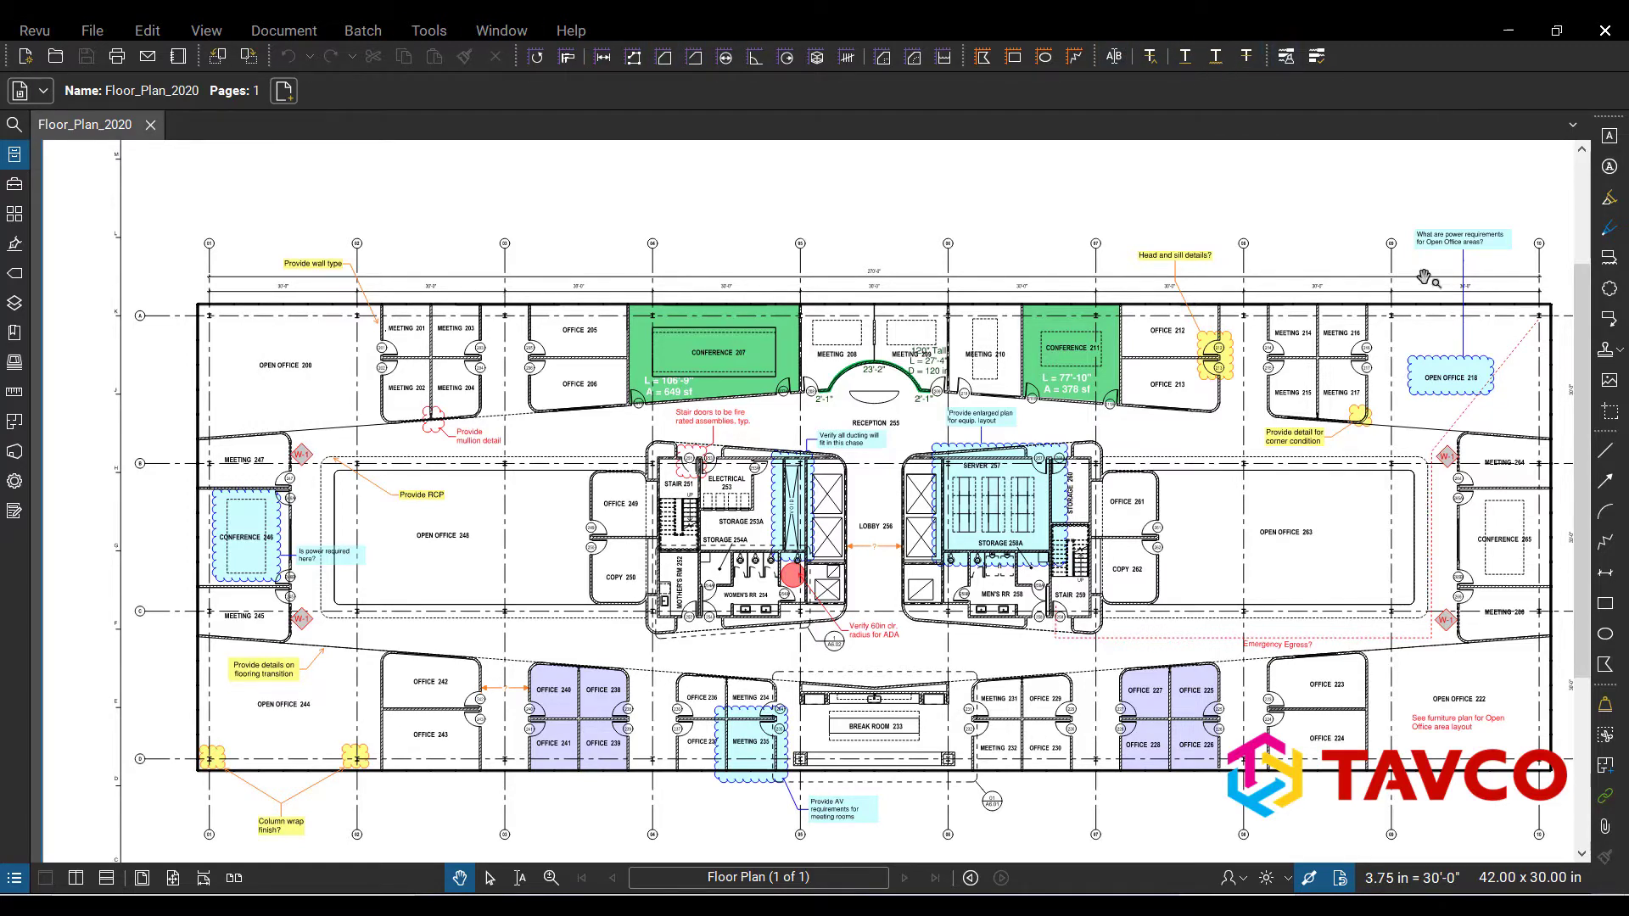
- Browse the workspace profiles and tool categories without choosing anything
click(34, 34)
mouse_move(82, 158)
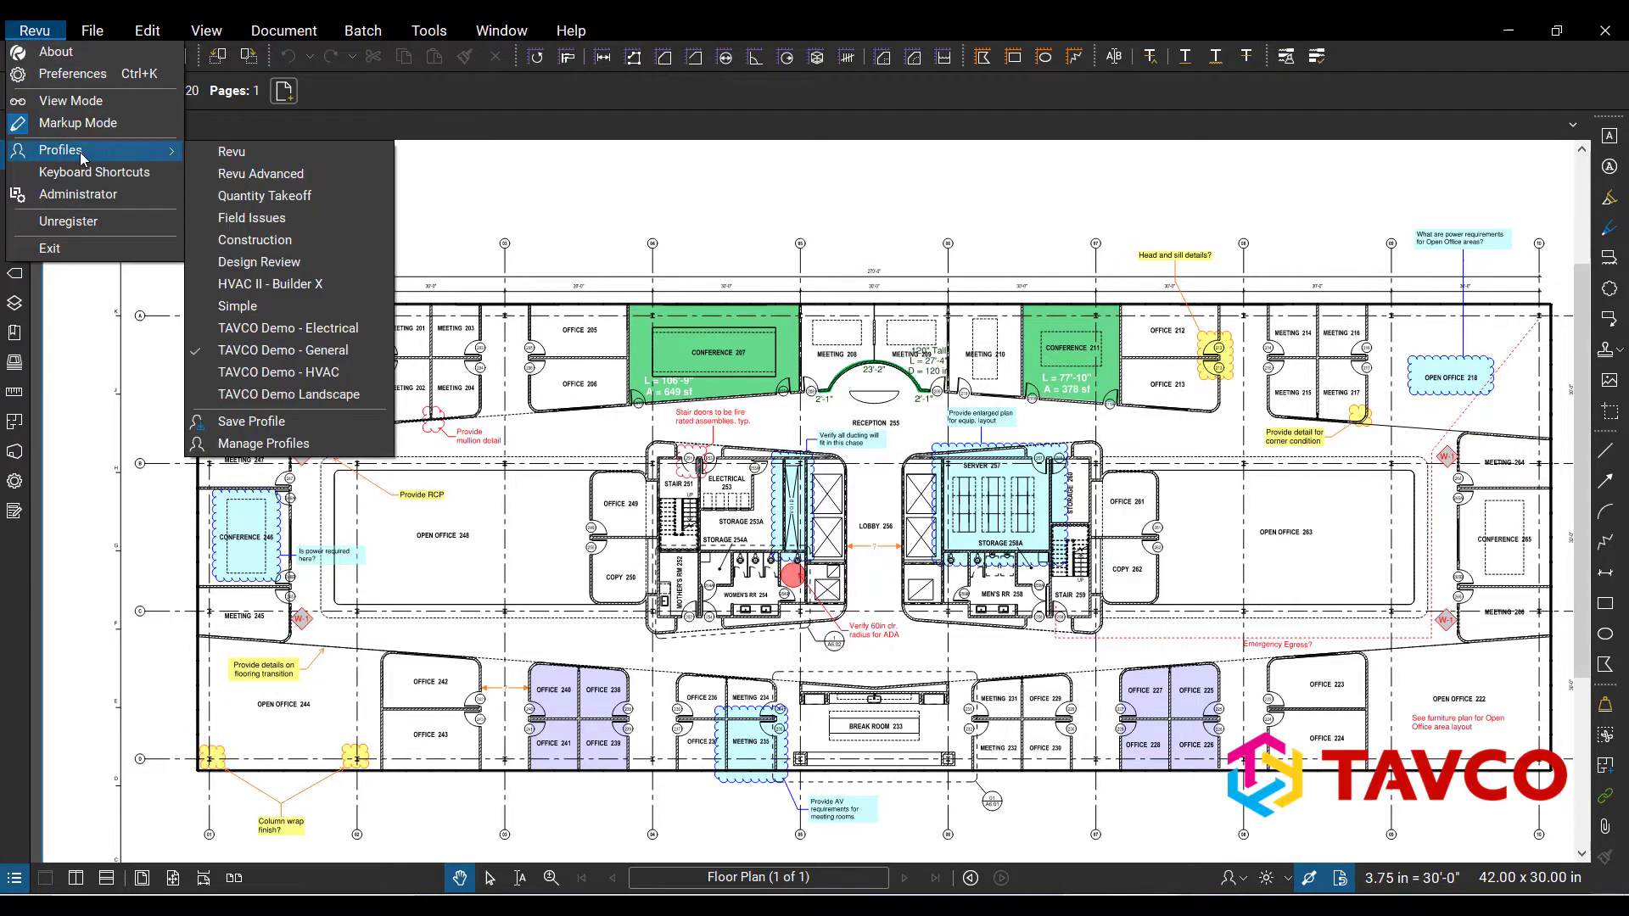
click(570, 220)
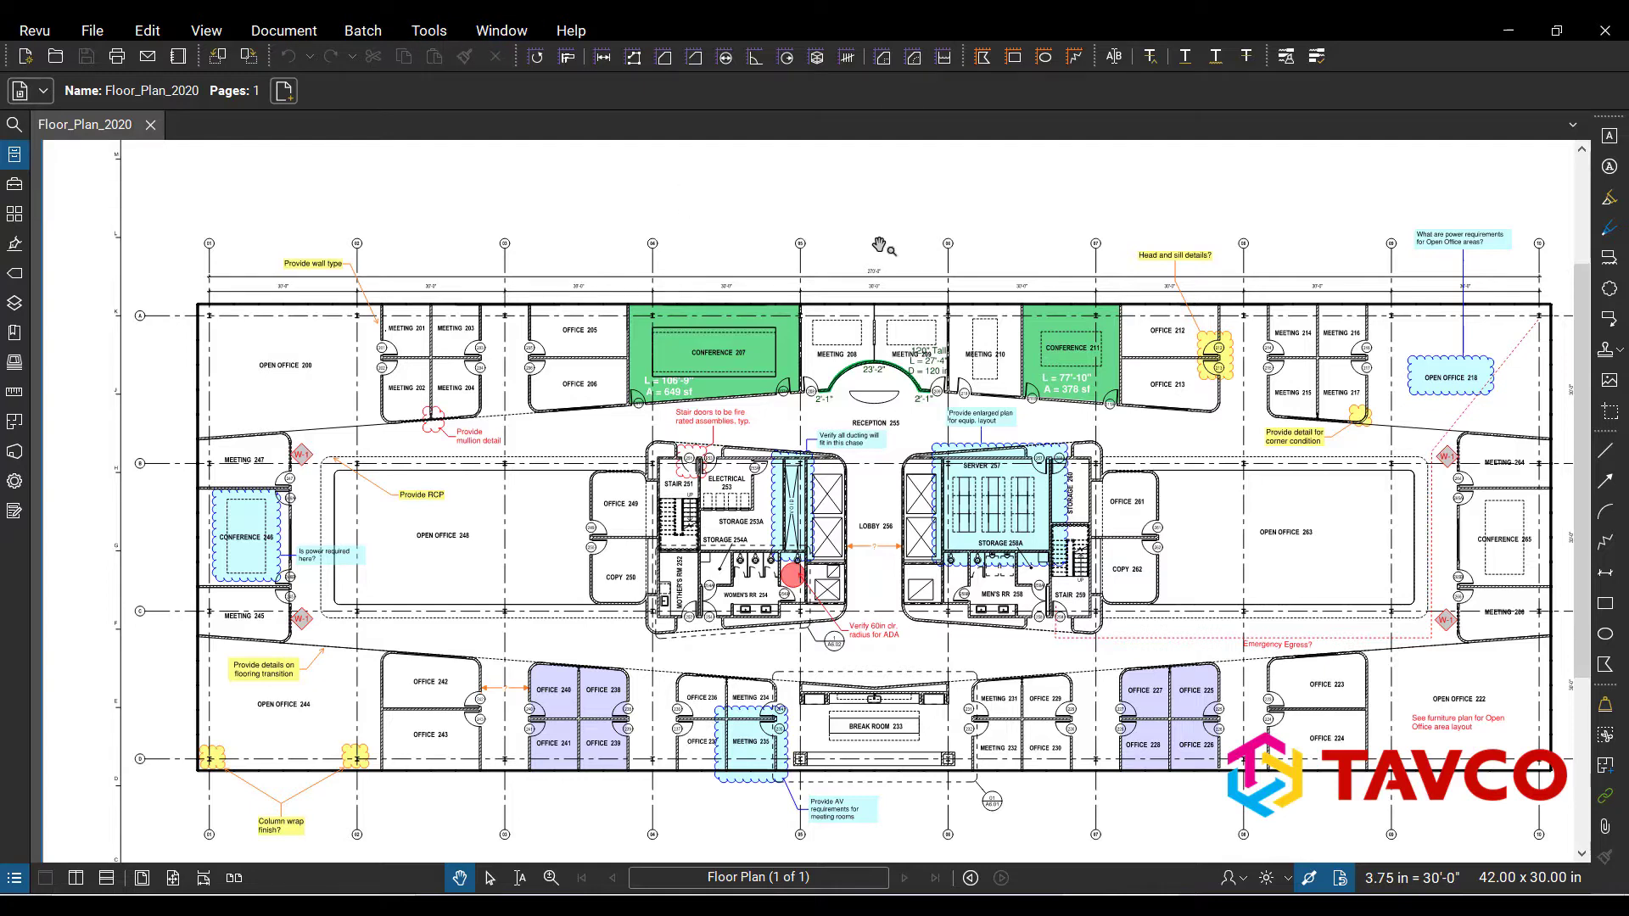
click(439, 34)
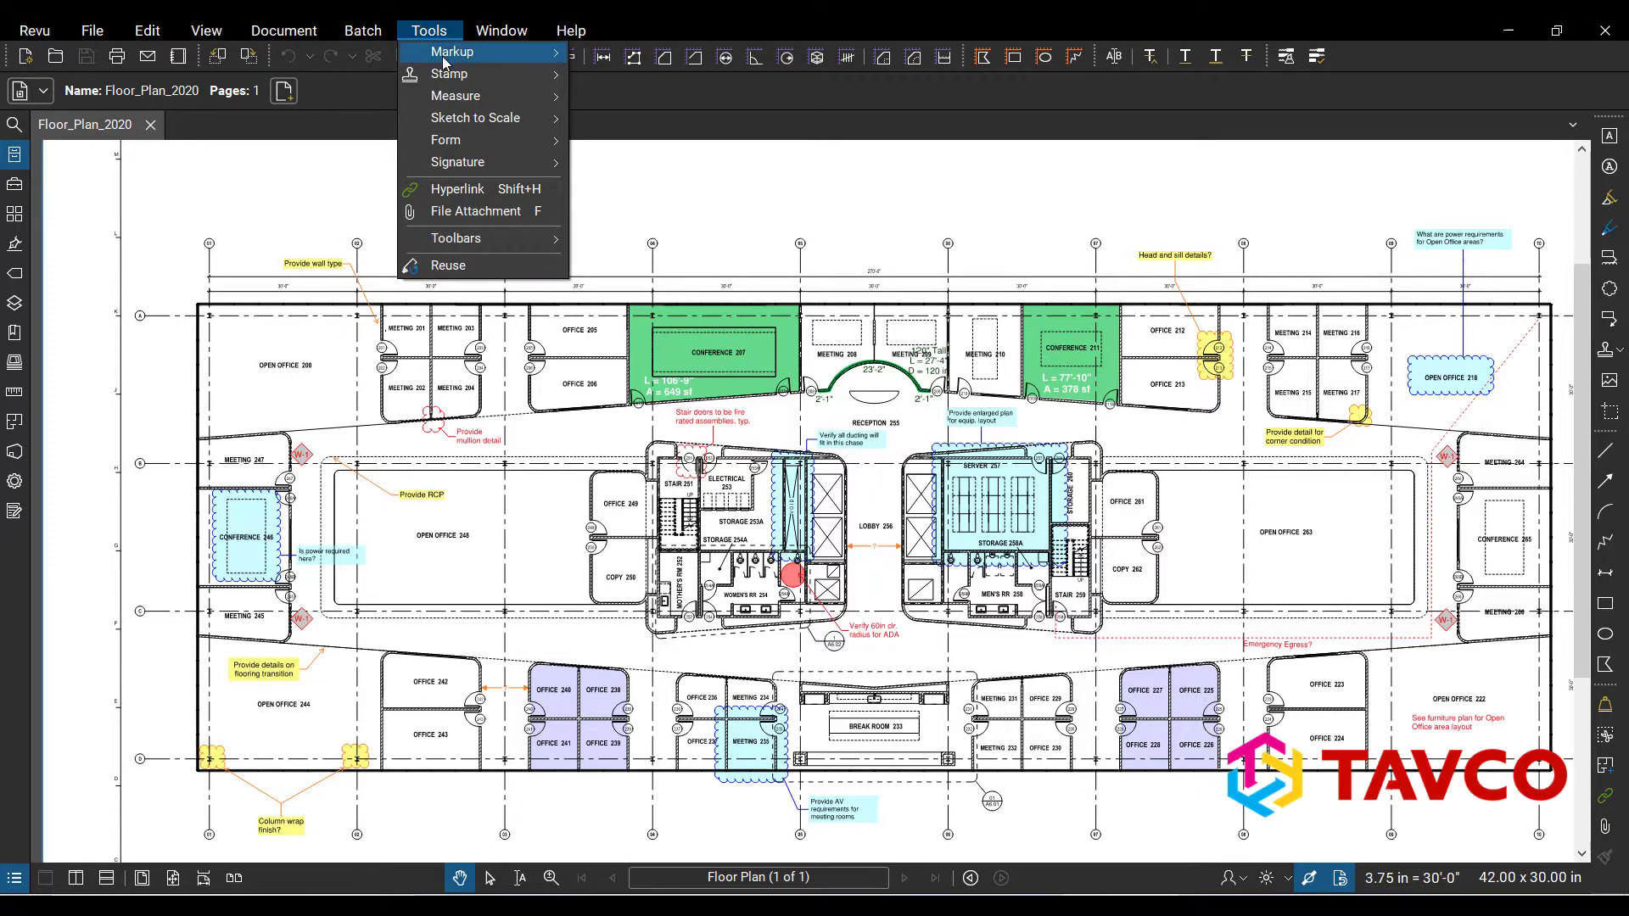
mouse_move(449, 52)
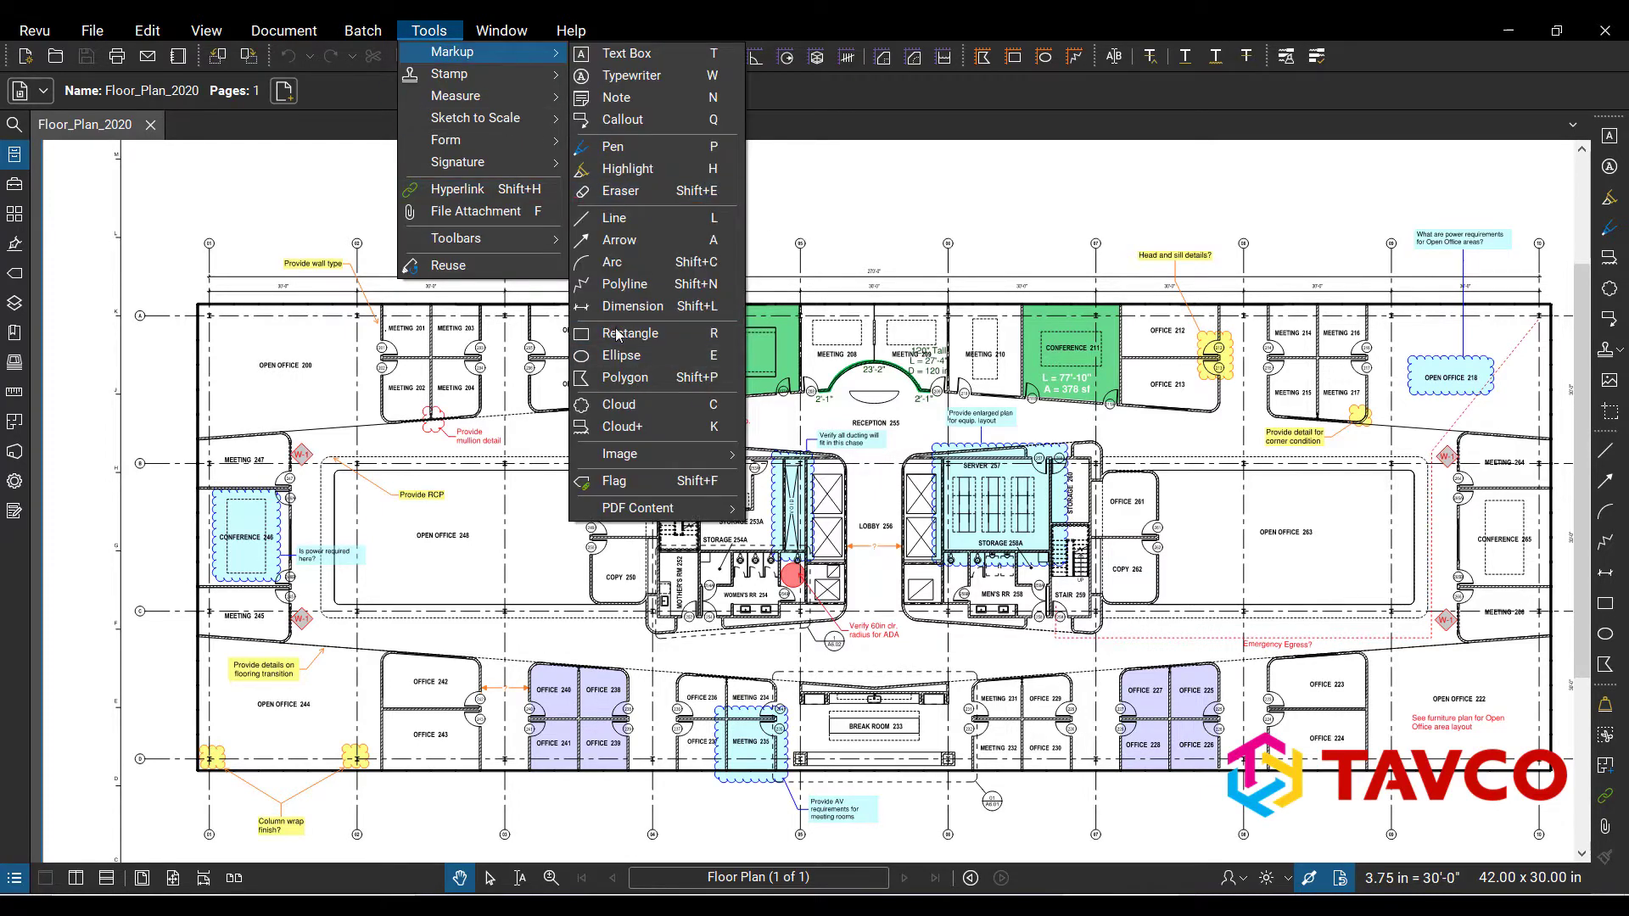
mouse_move(491, 83)
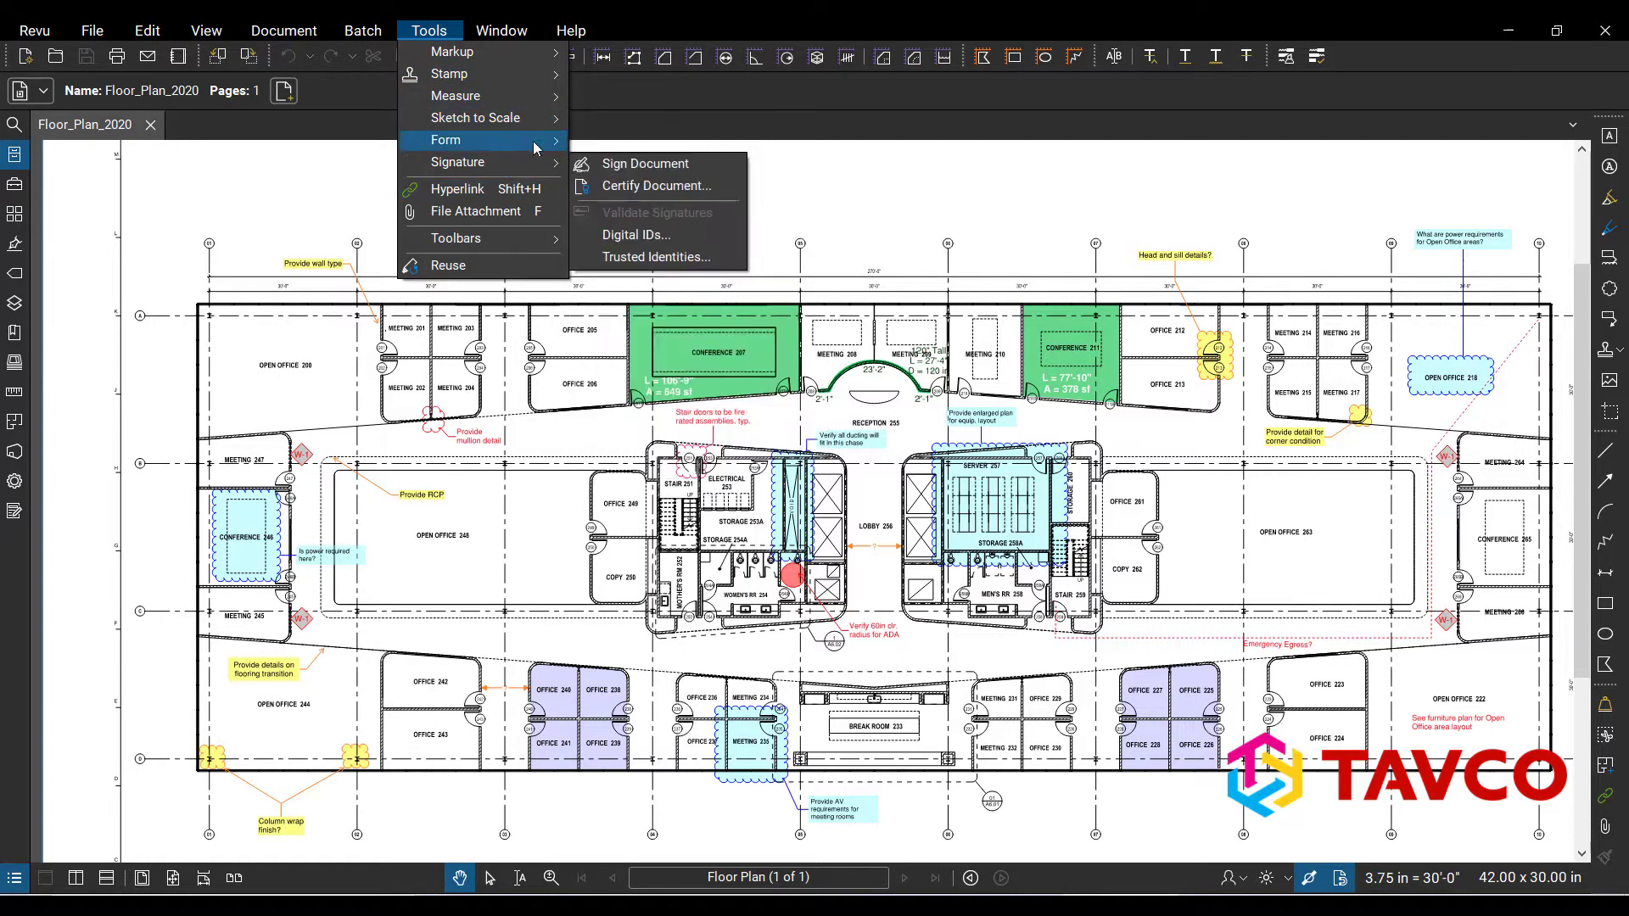
click(860, 205)
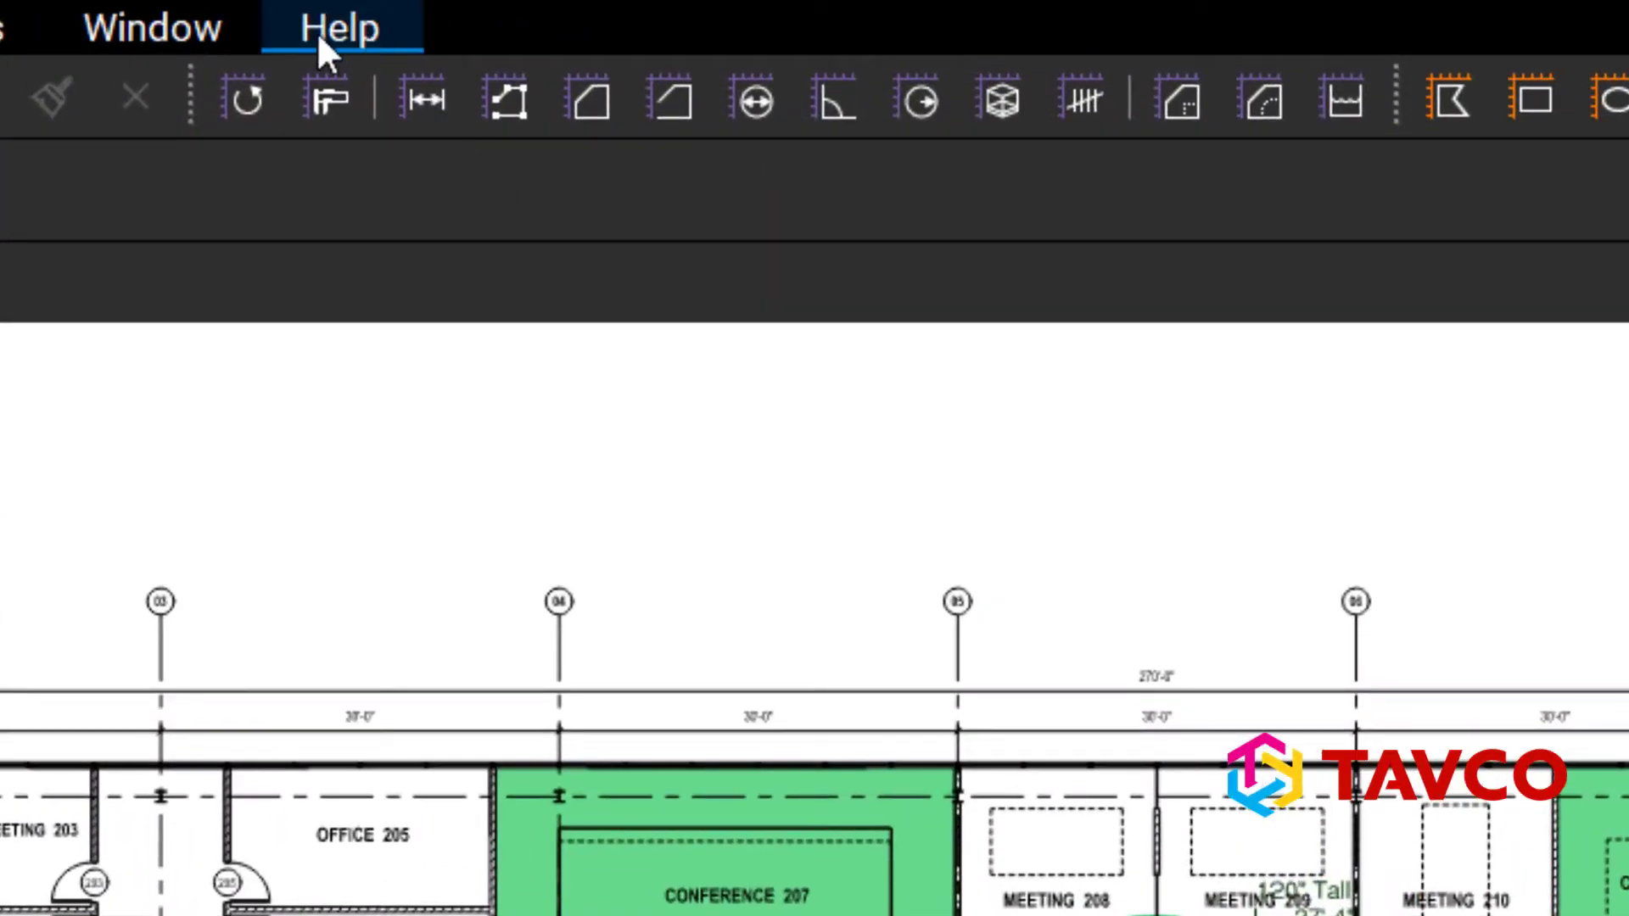
- Find the Cloud tool by searching 'cloud' and draw a cloud around Office 261 and Copy 262
click(337, 44)
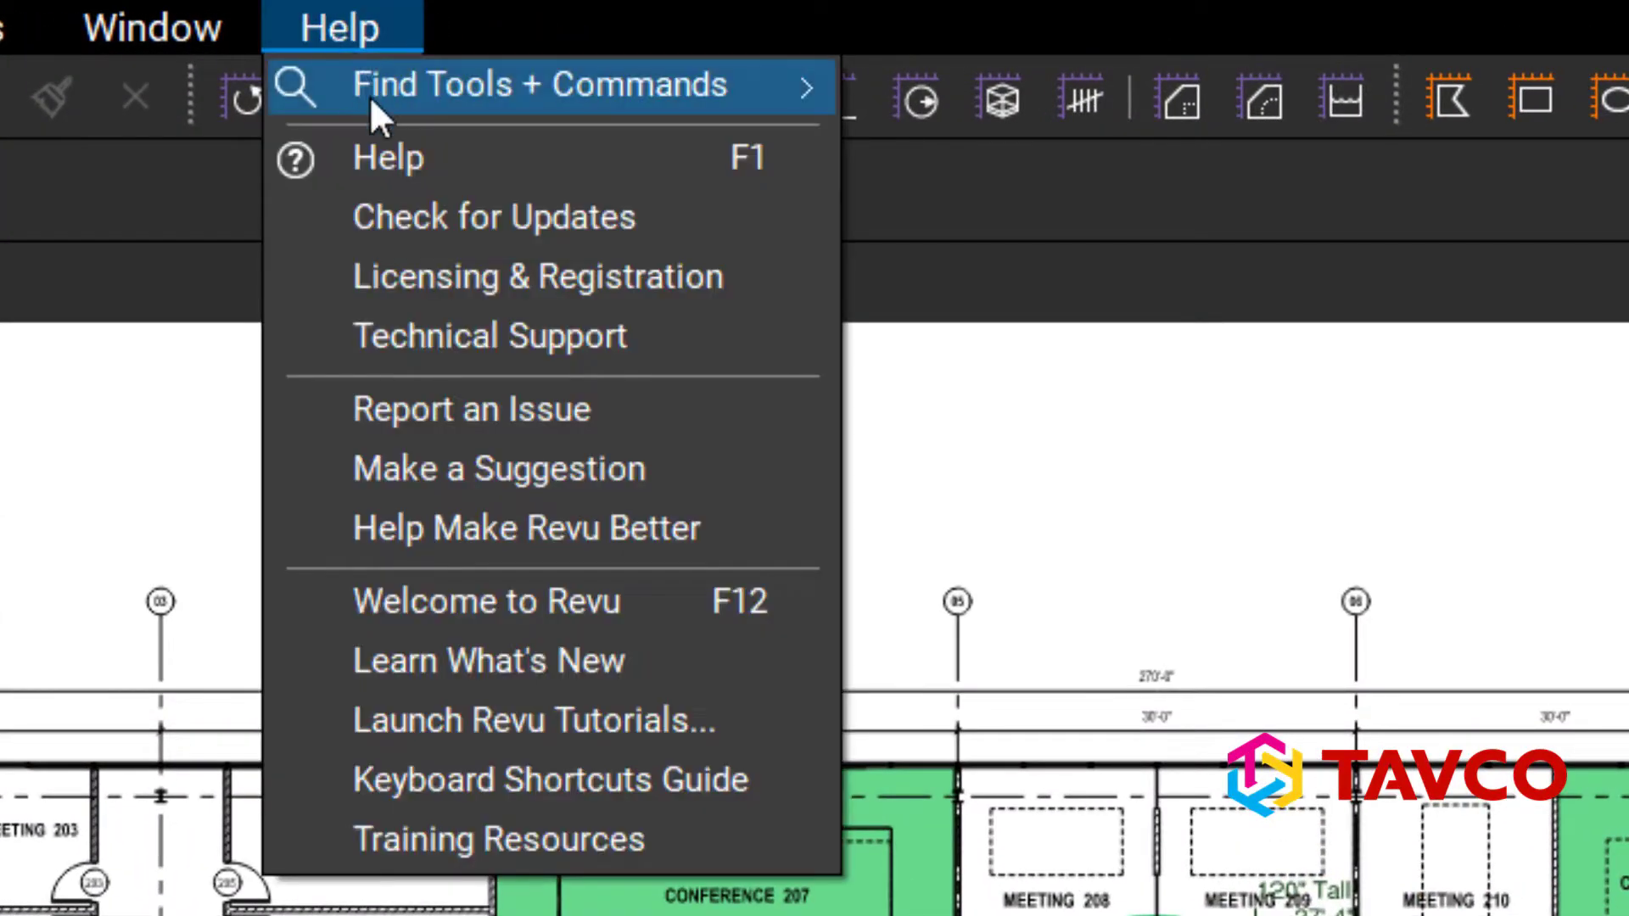
mouse_move(370, 100)
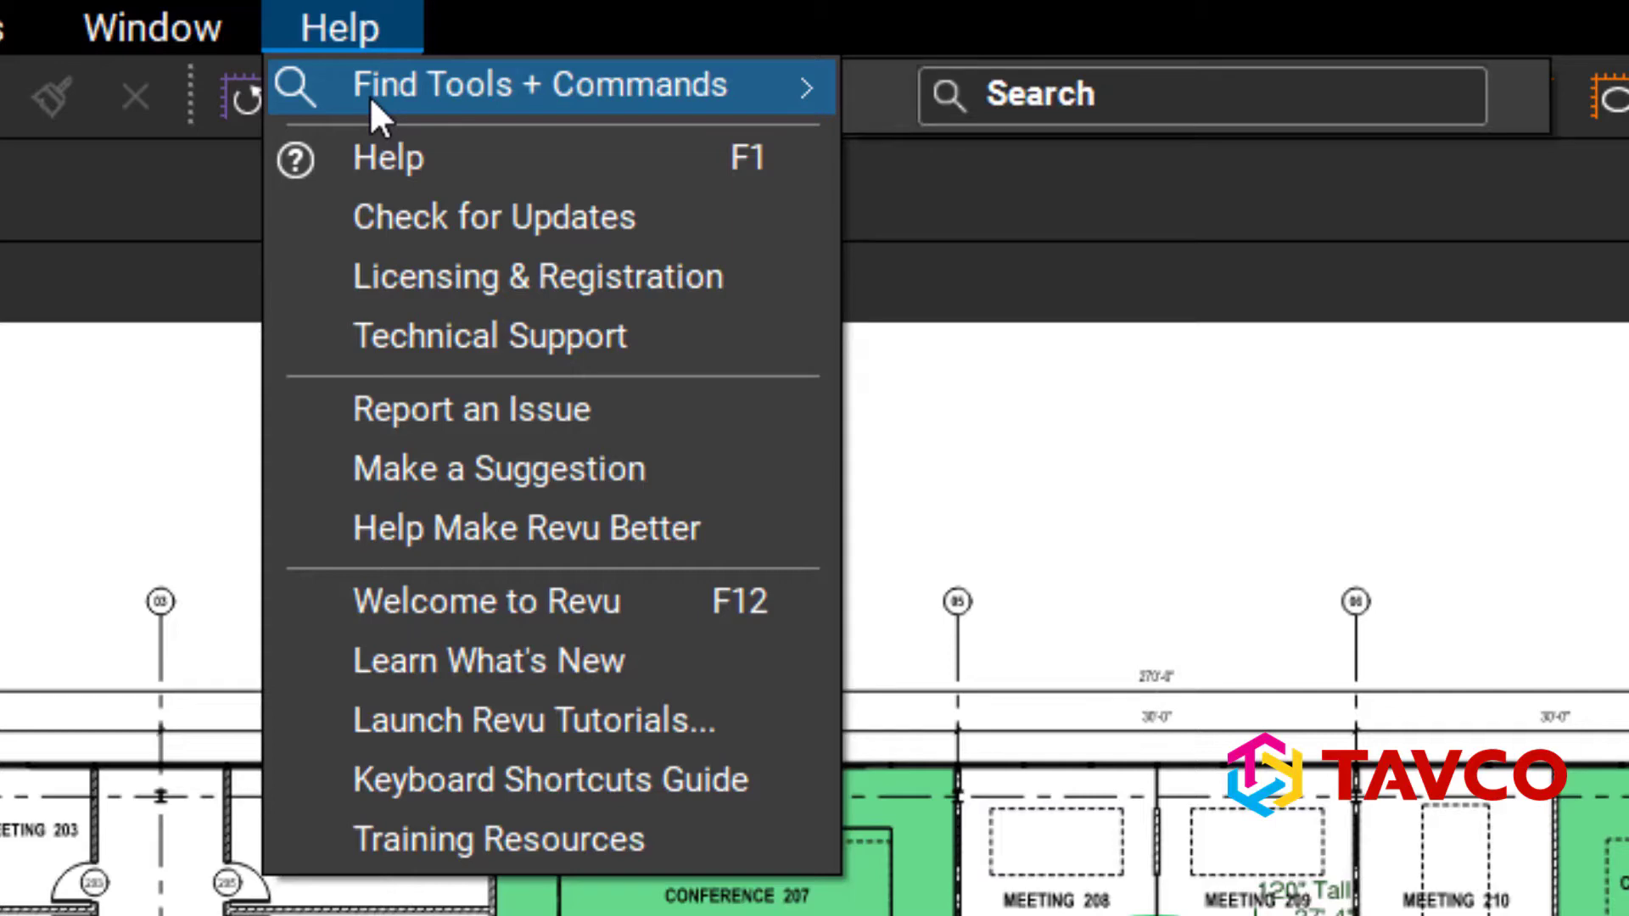
click(1013, 85)
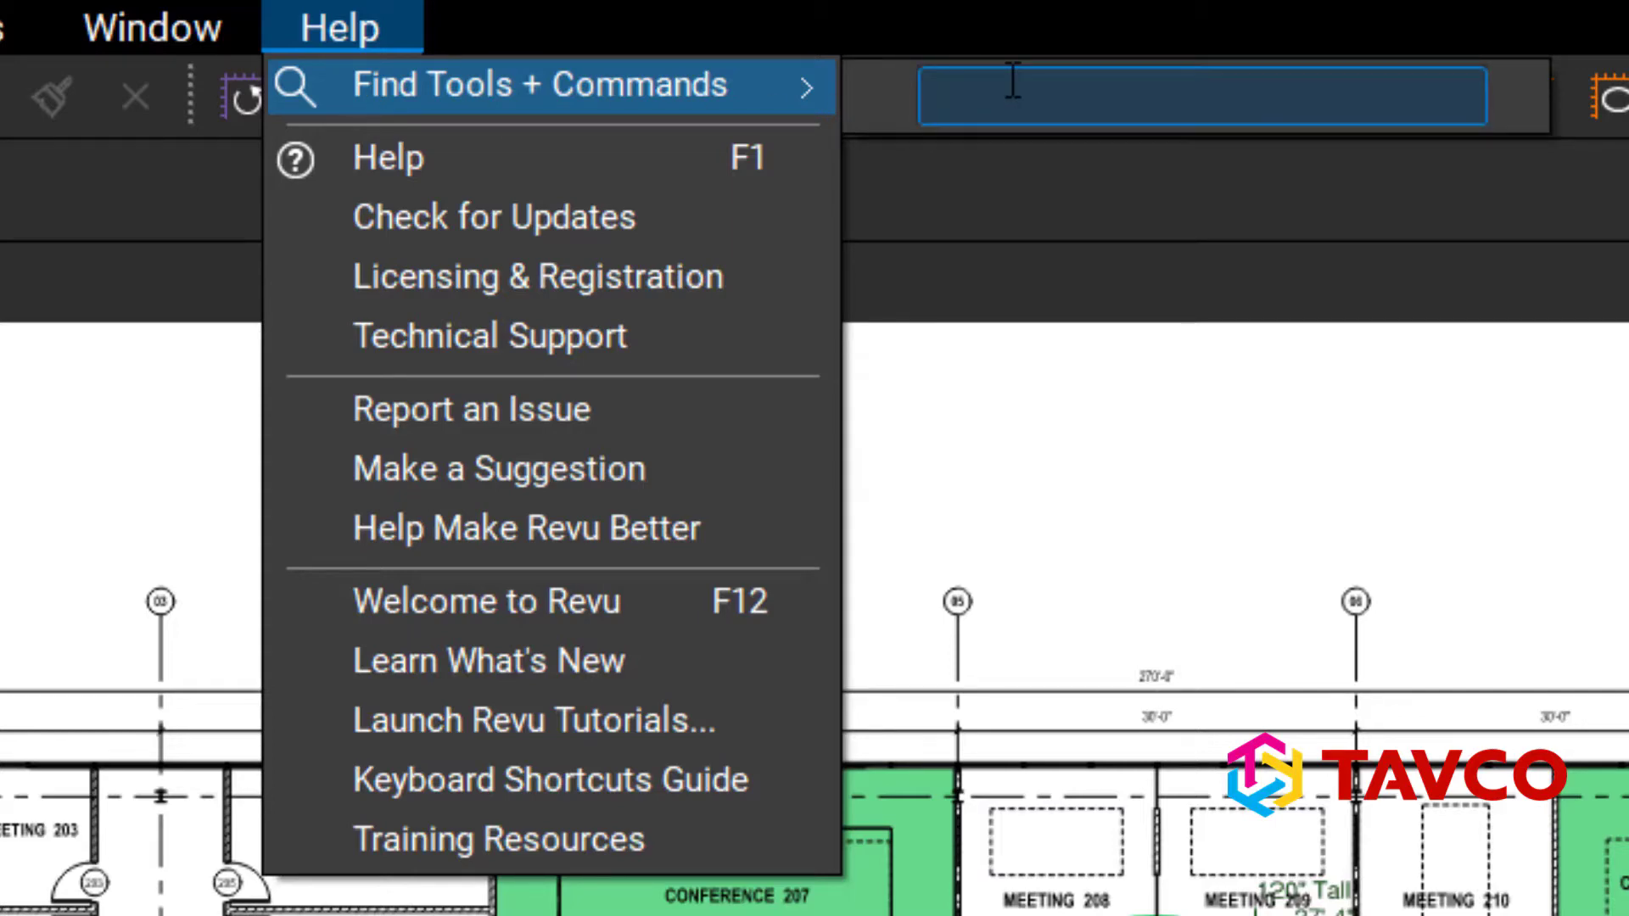
text(cloud)
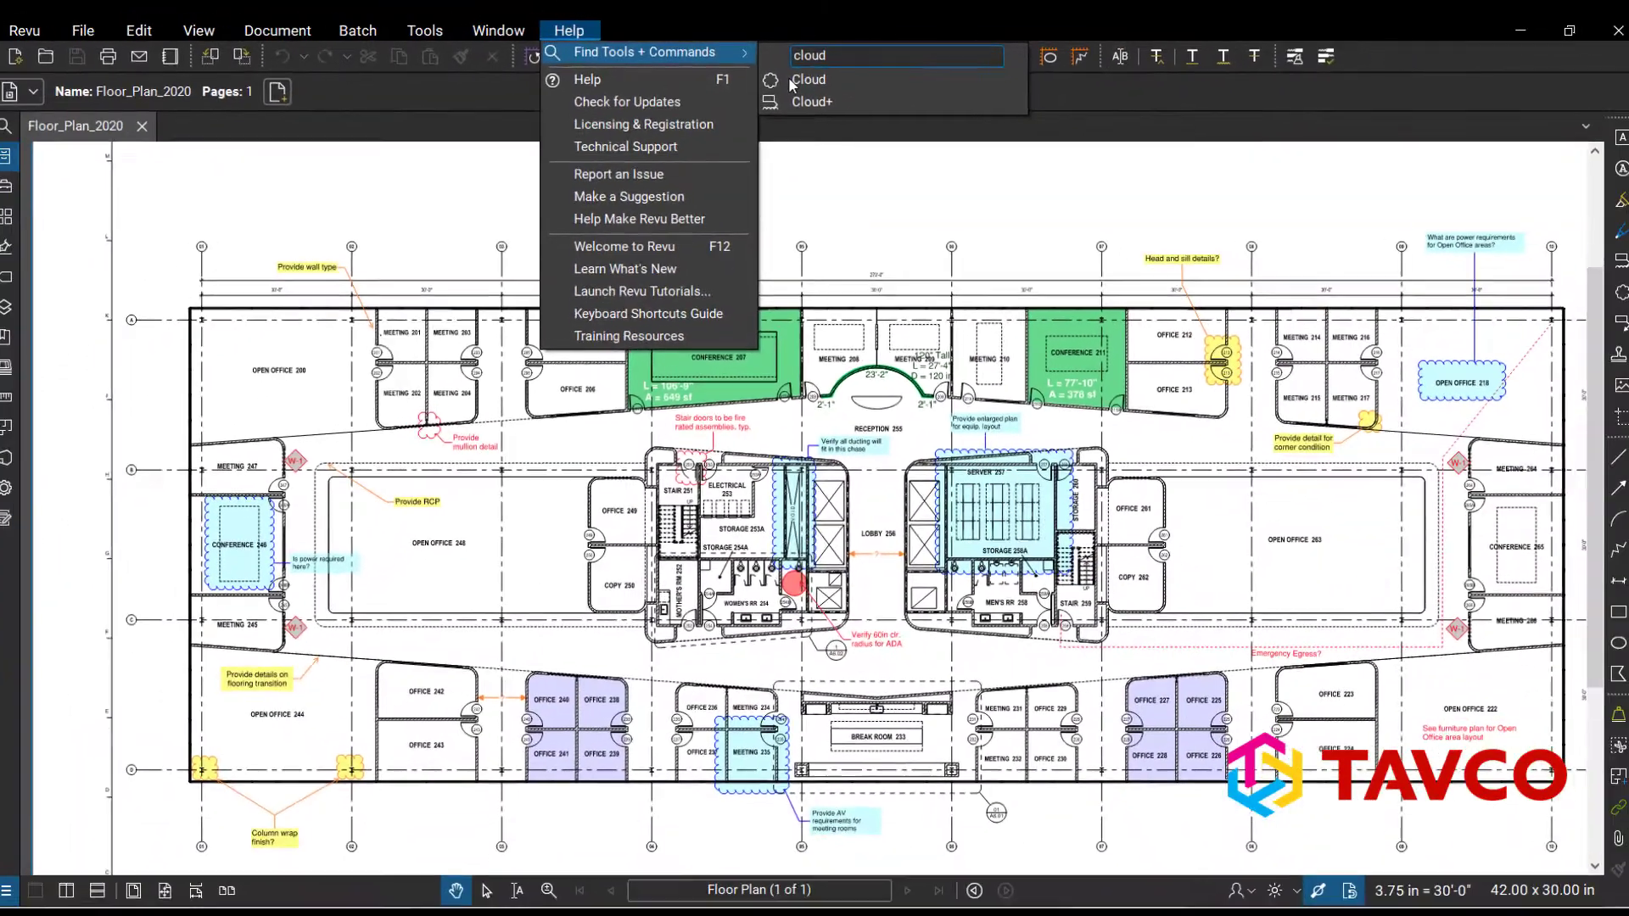
click(976, 157)
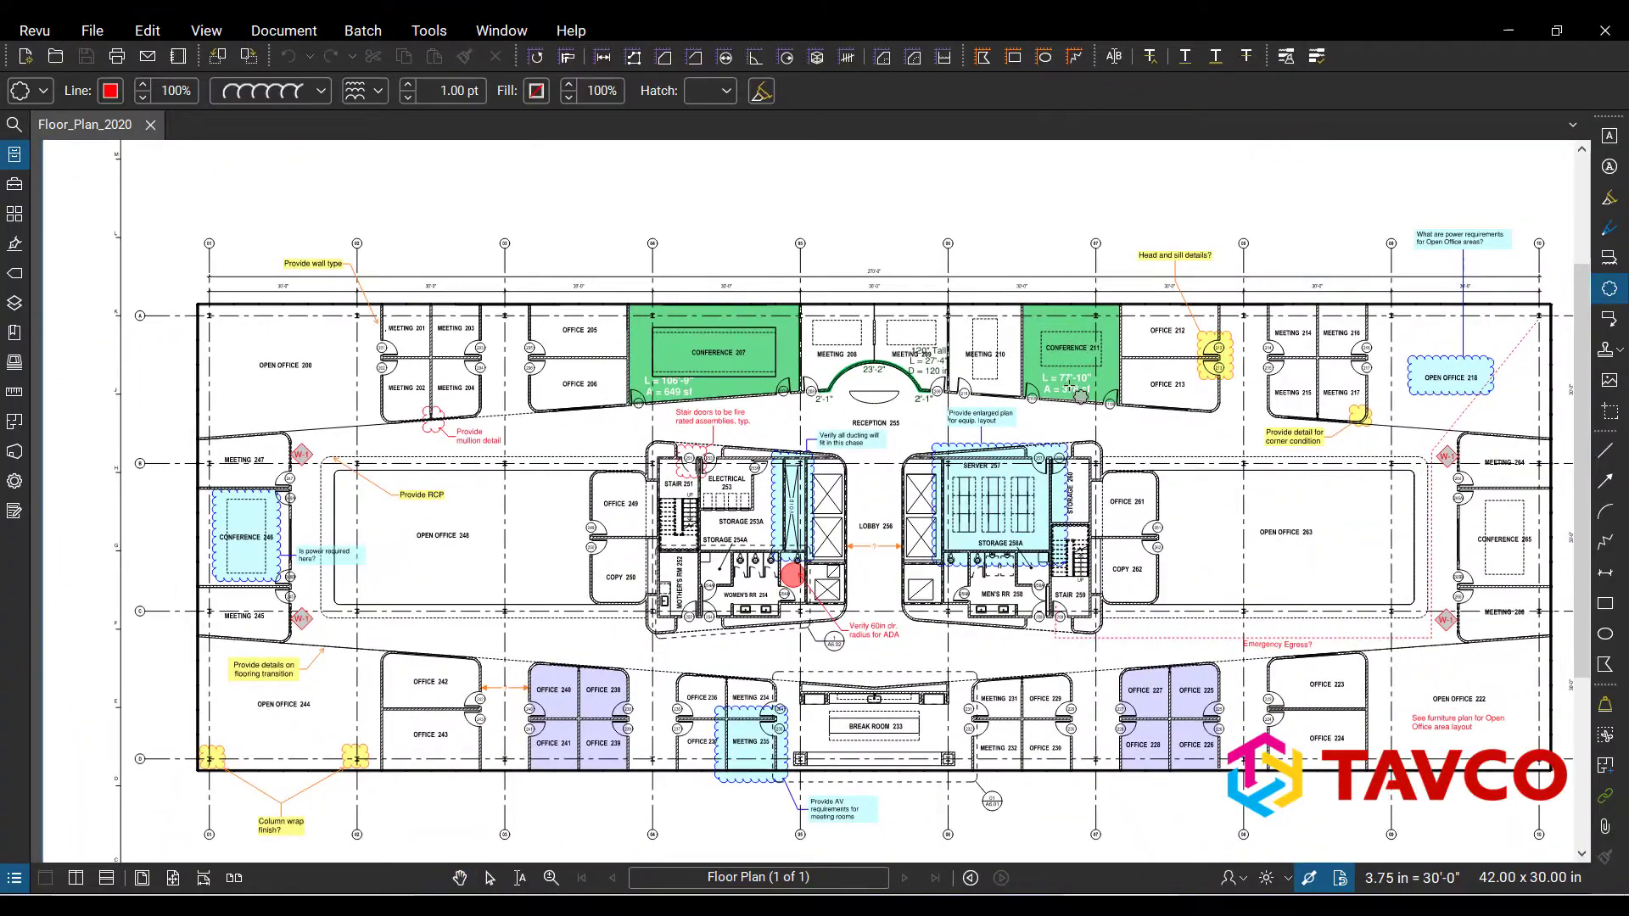
scroll(1221, 560, up, 5)
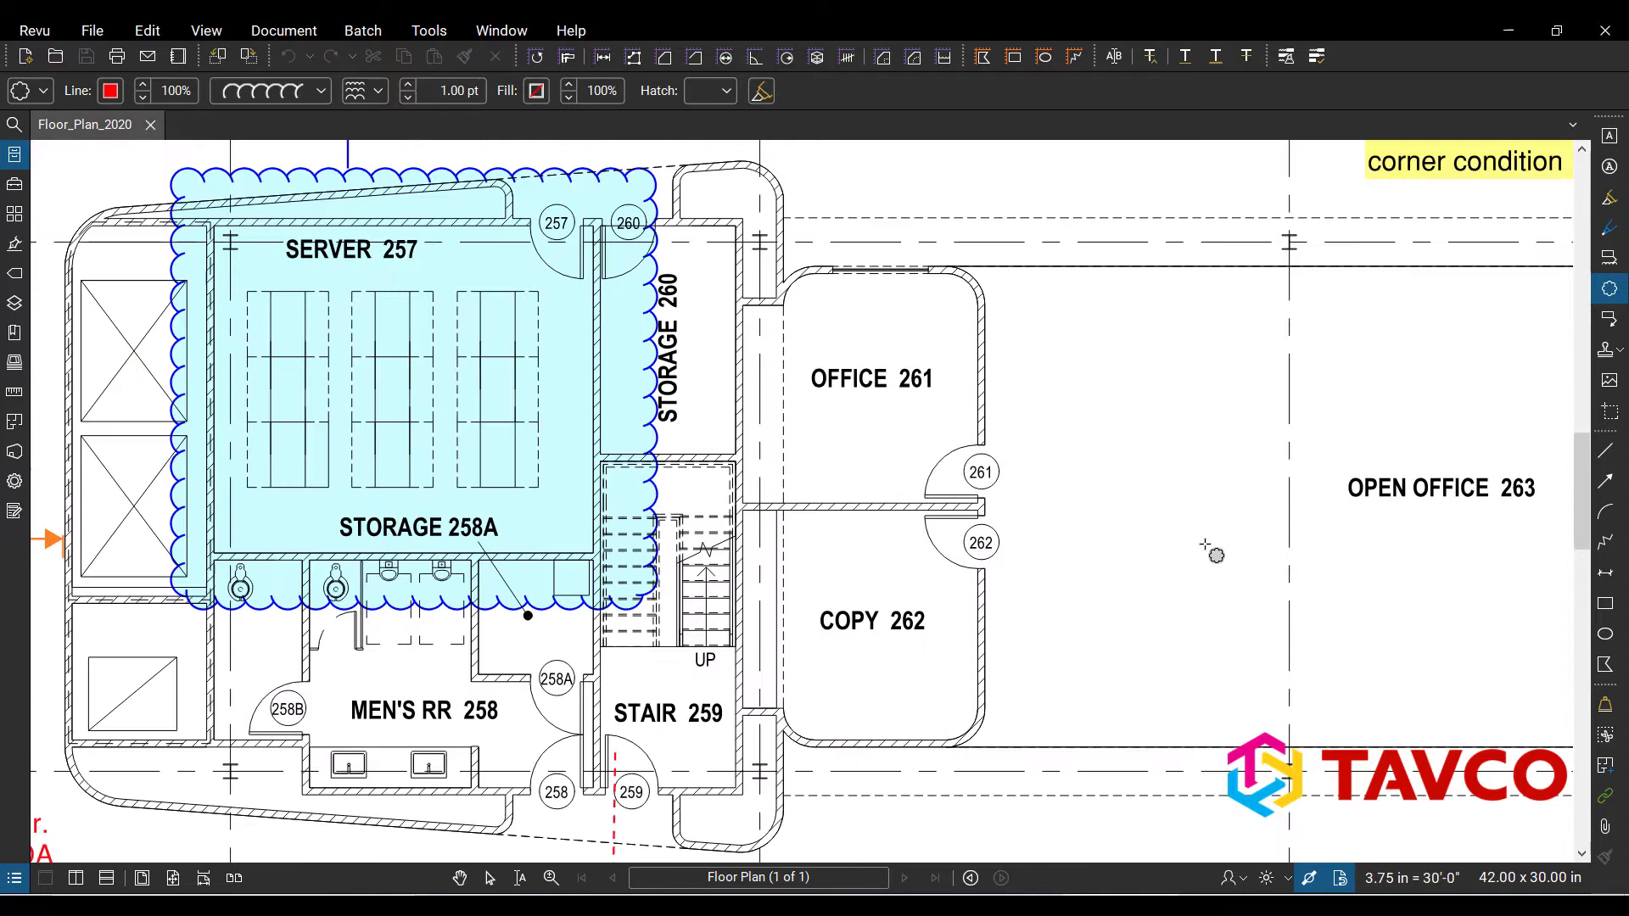
drag(761, 266, 1014, 759)
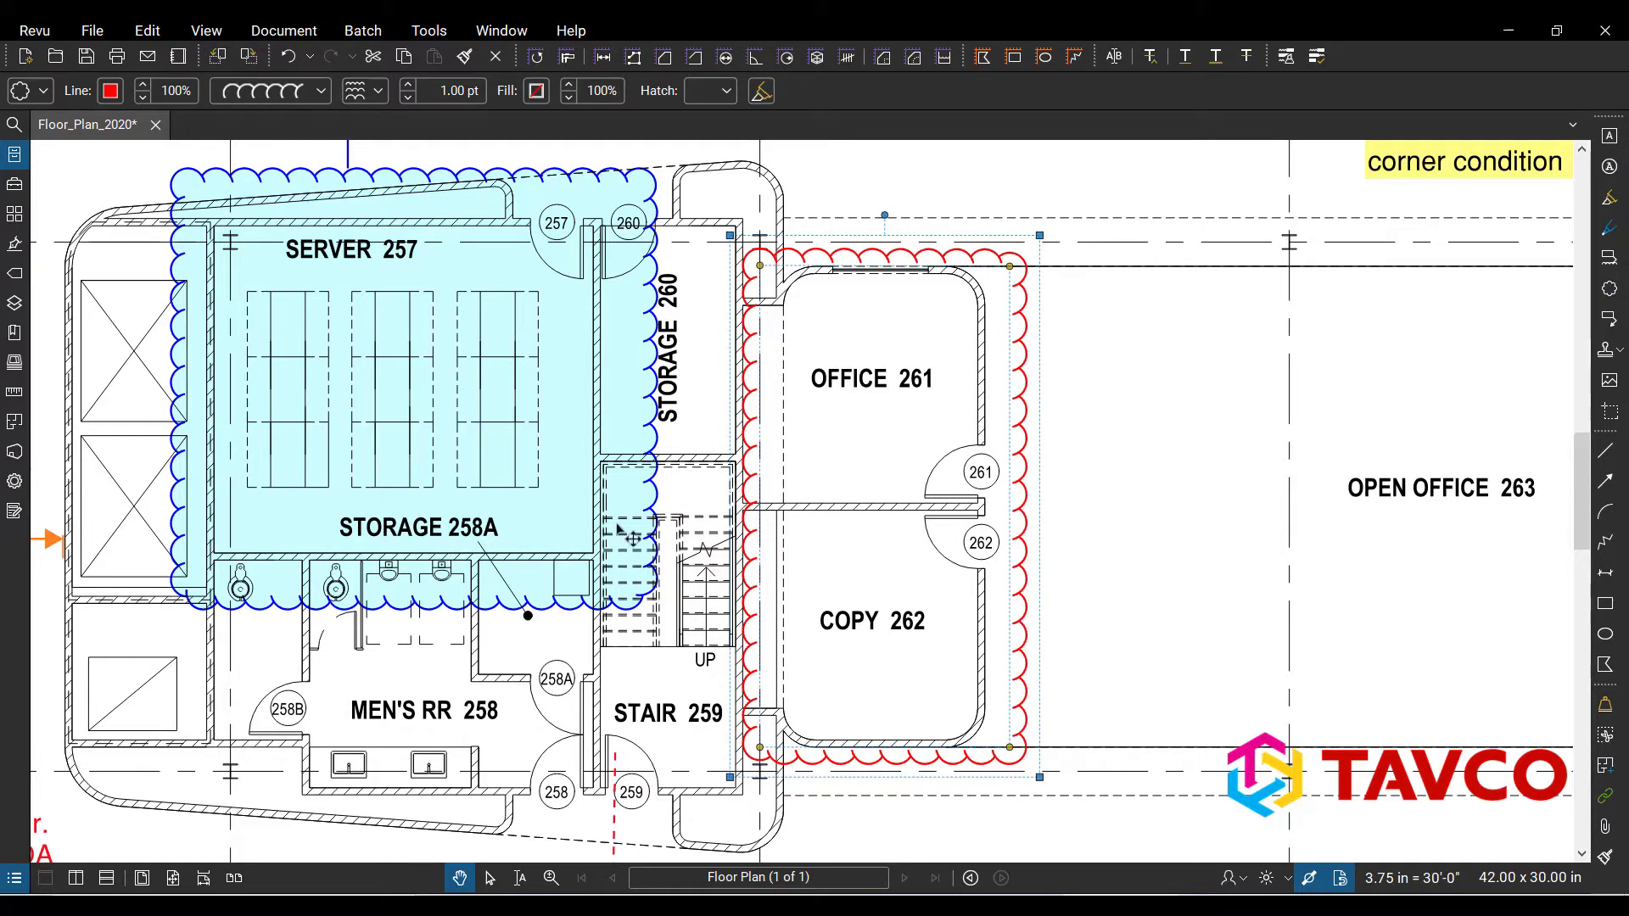
- Set the cloud's line colour to blue, fill to light cyan, and fill opacity to 40%
click(111, 92)
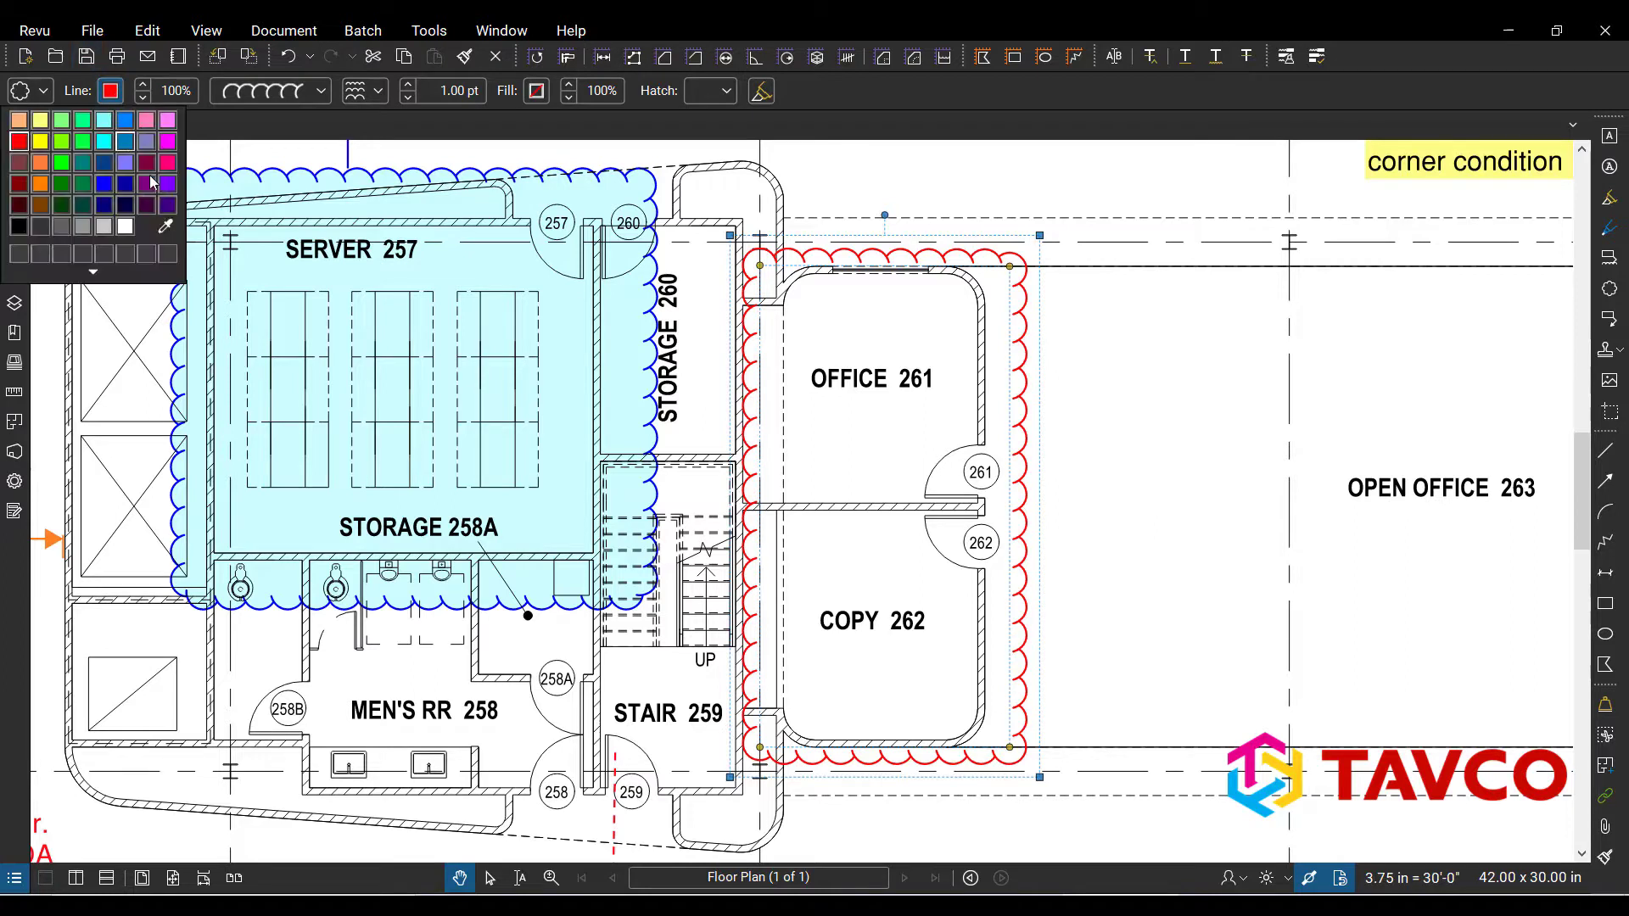
click(108, 195)
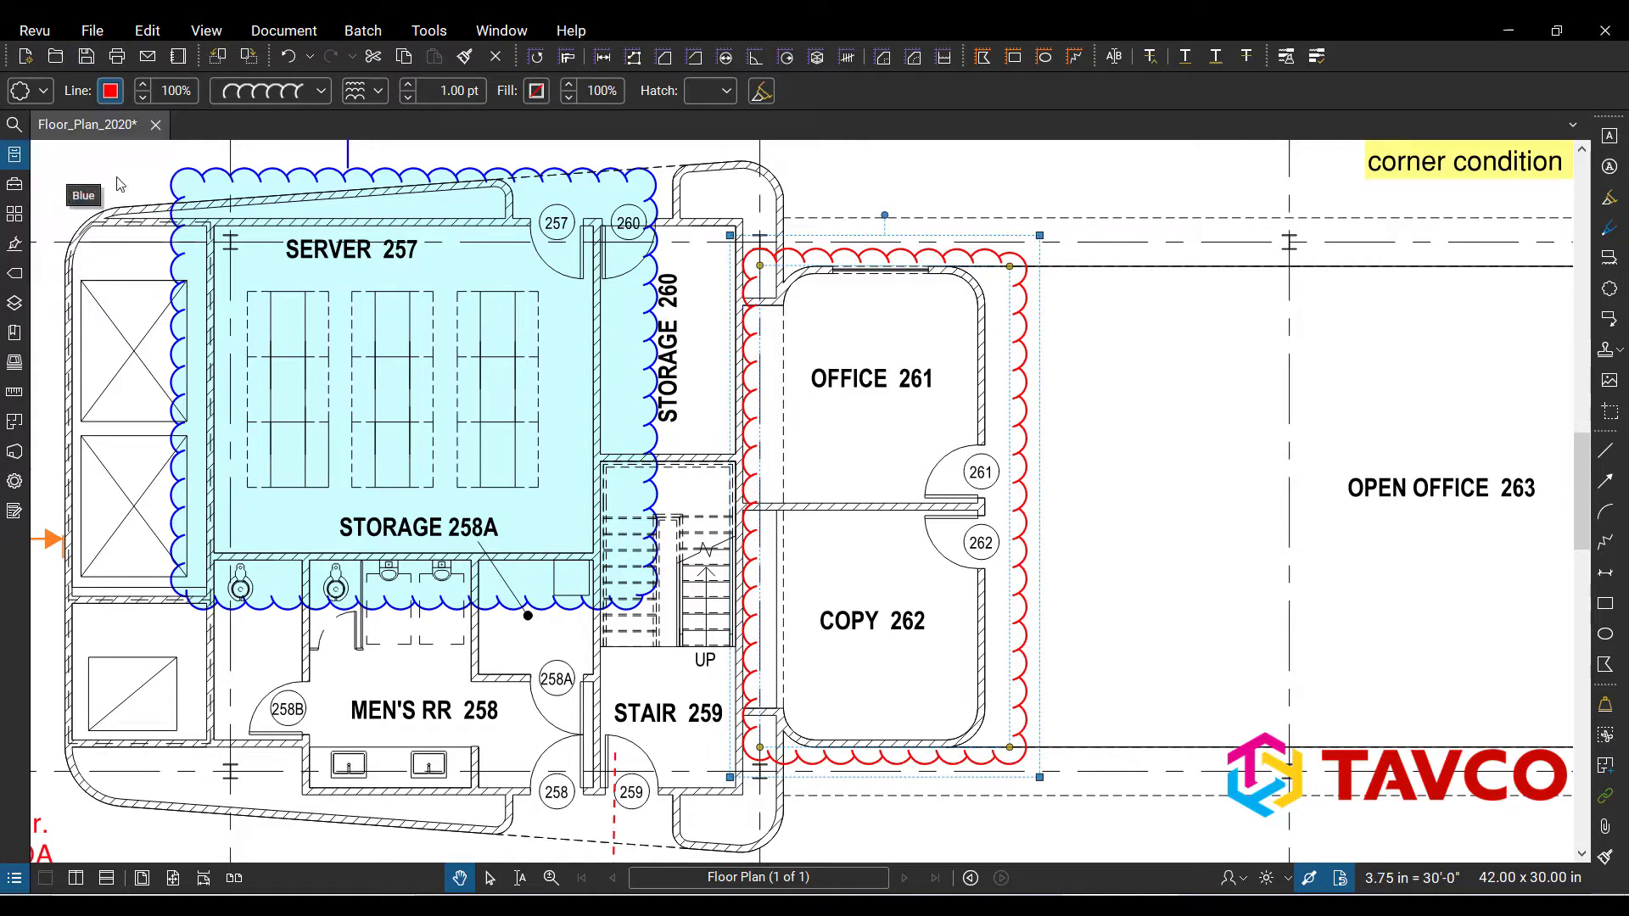
click(536, 91)
click(466, 121)
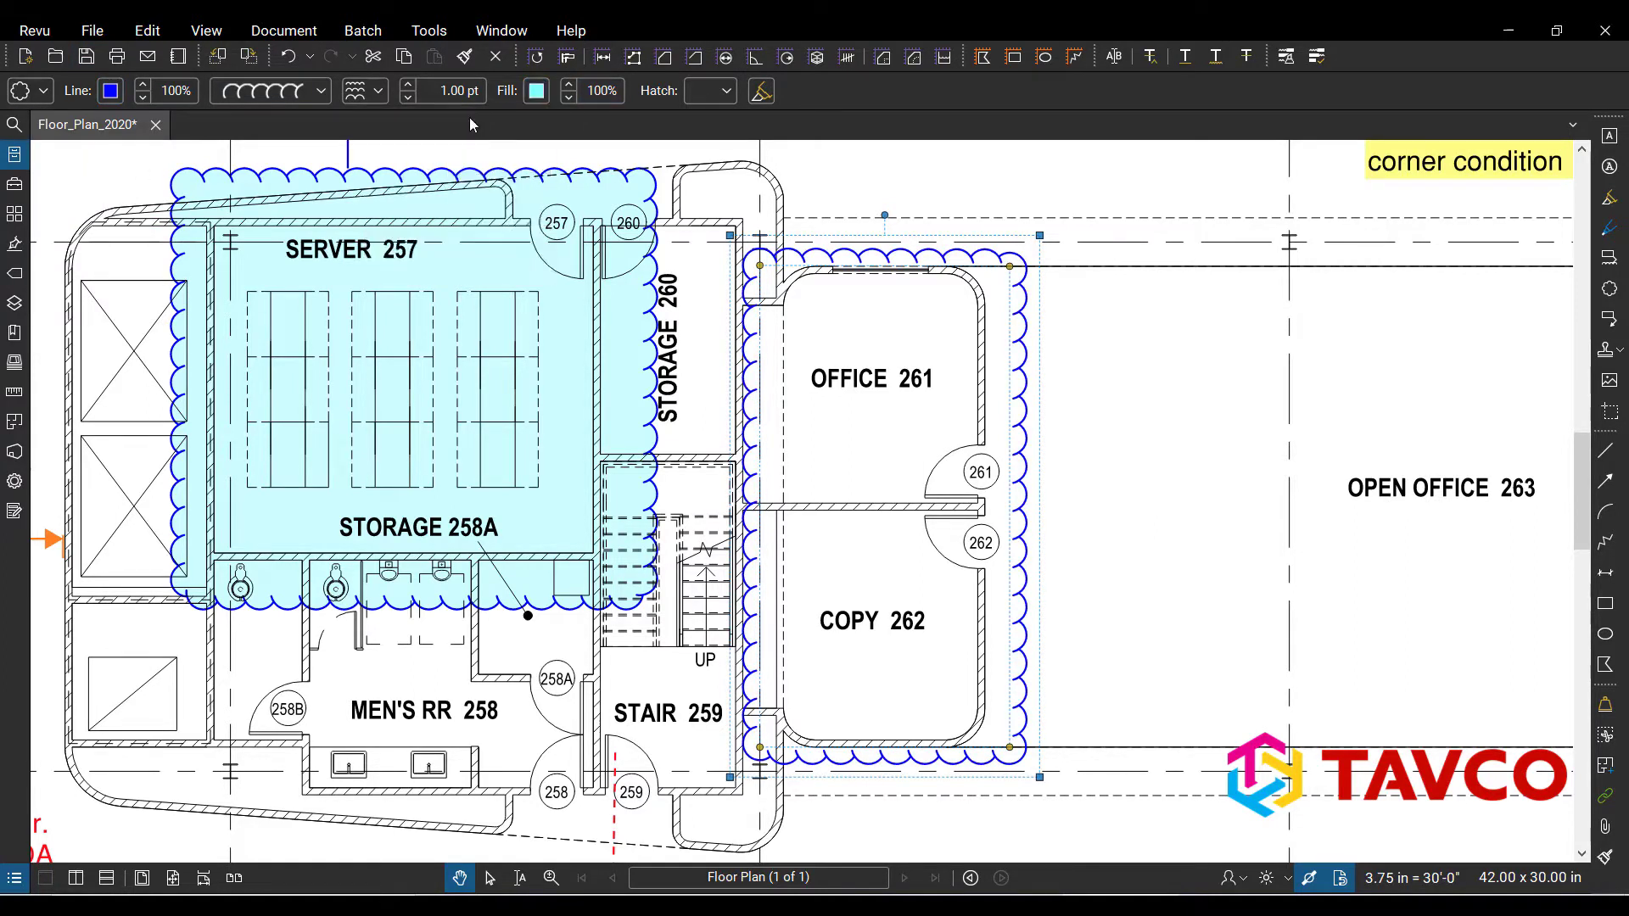
click(599, 90)
text(40)
key(Return)
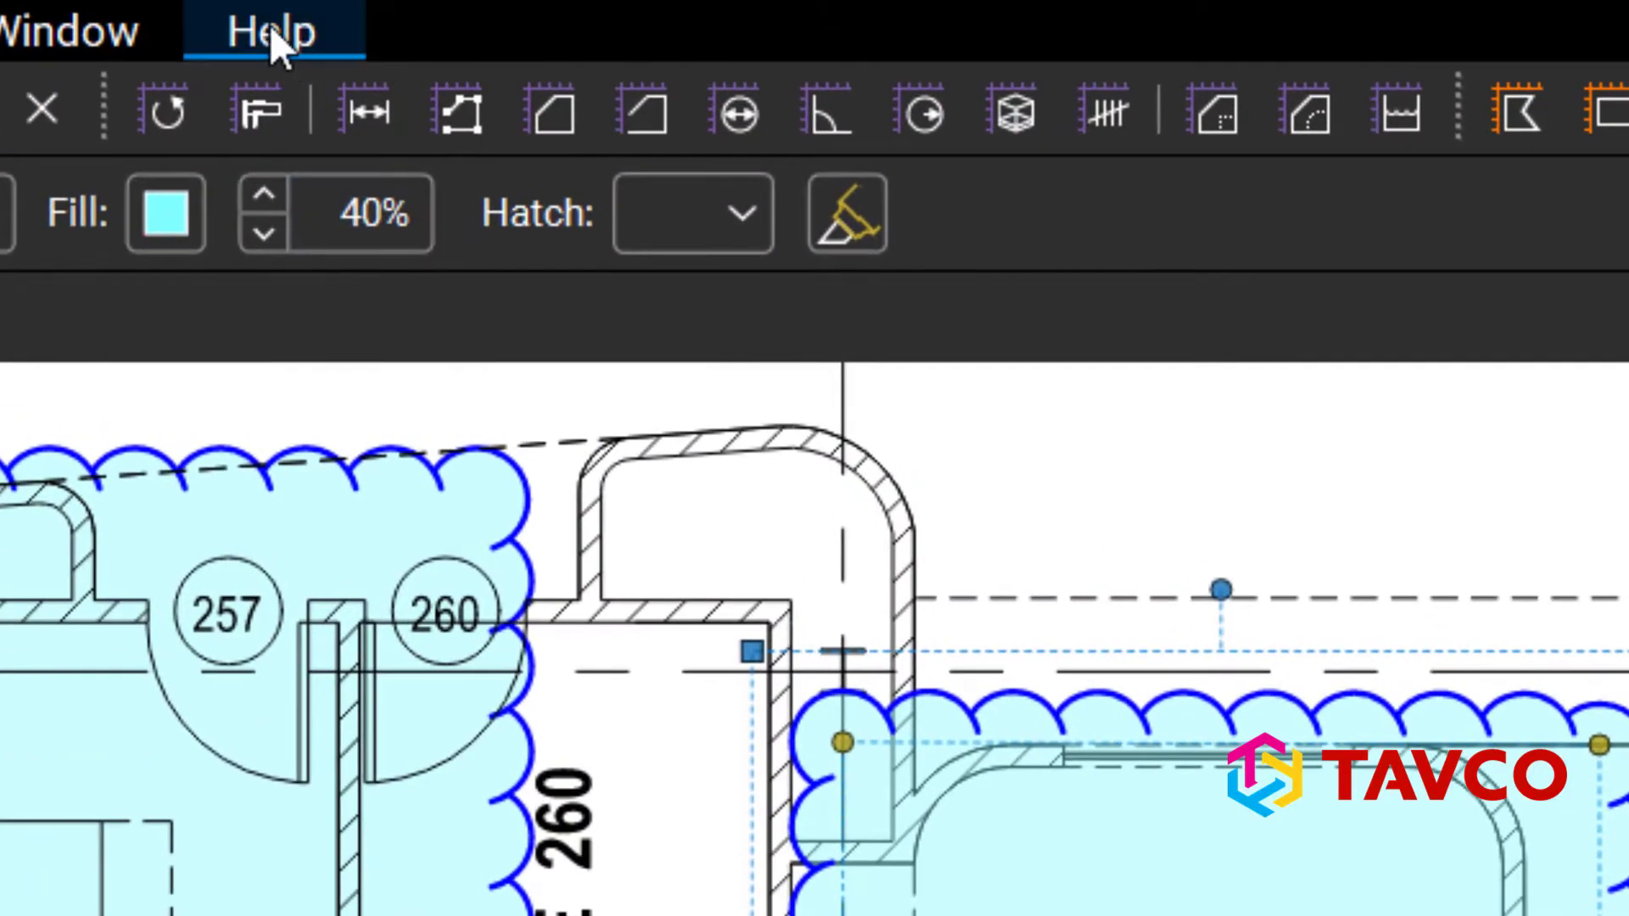
- Add an 'Inspect spaces' callout anchored on the Office 261 cloud, then lower its text slightly
click(273, 34)
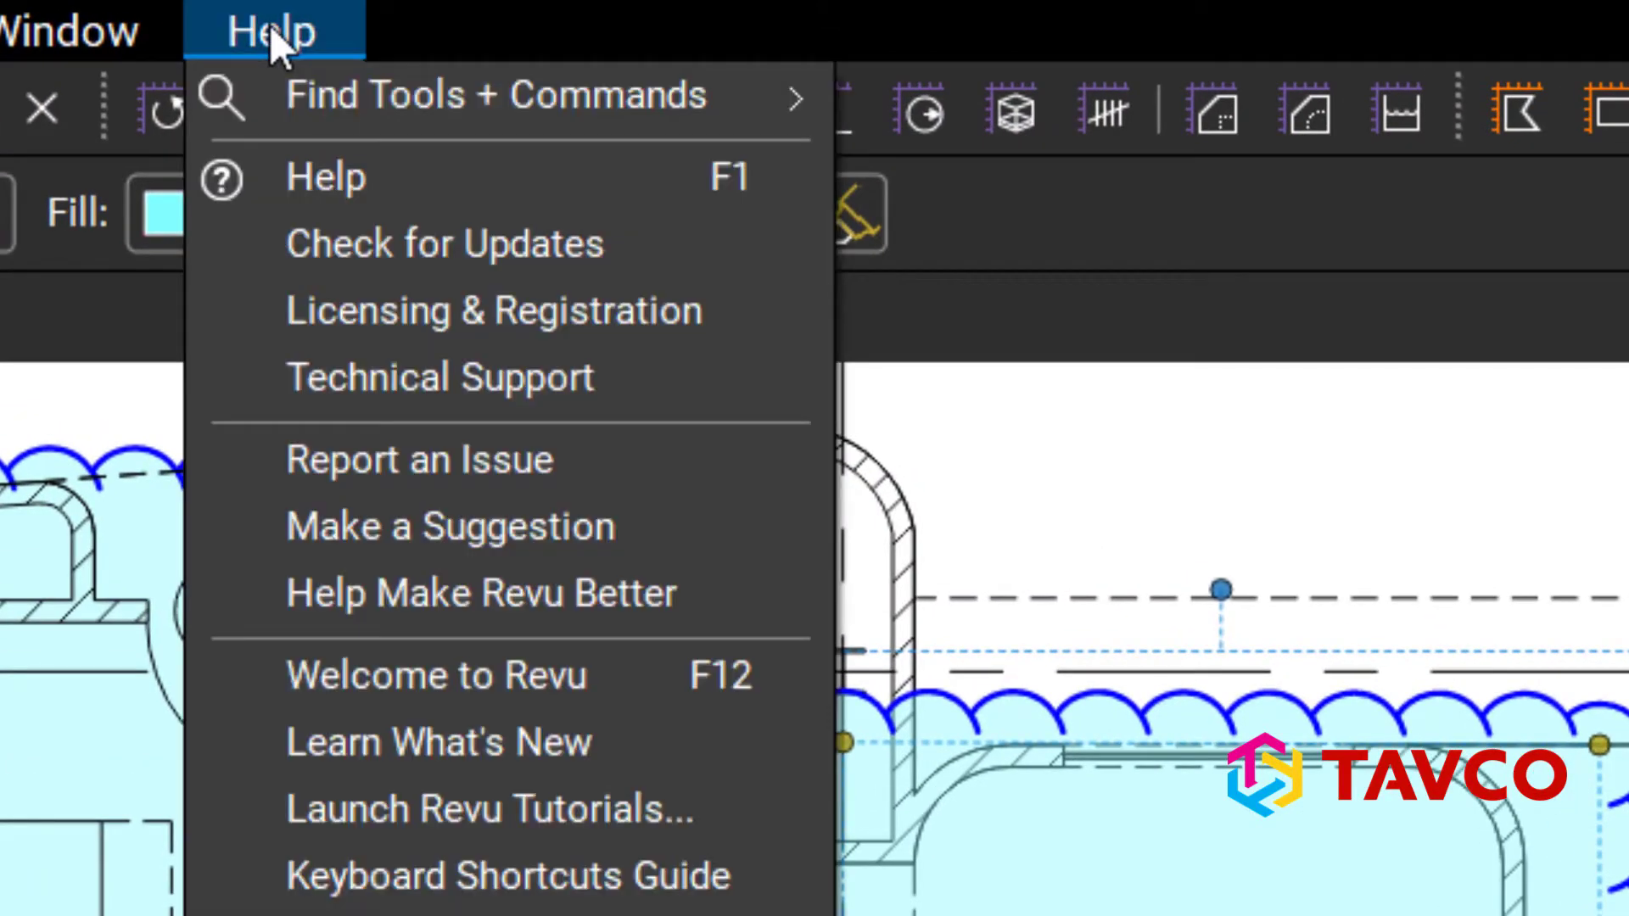
mouse_move(328, 93)
click(1228, 108)
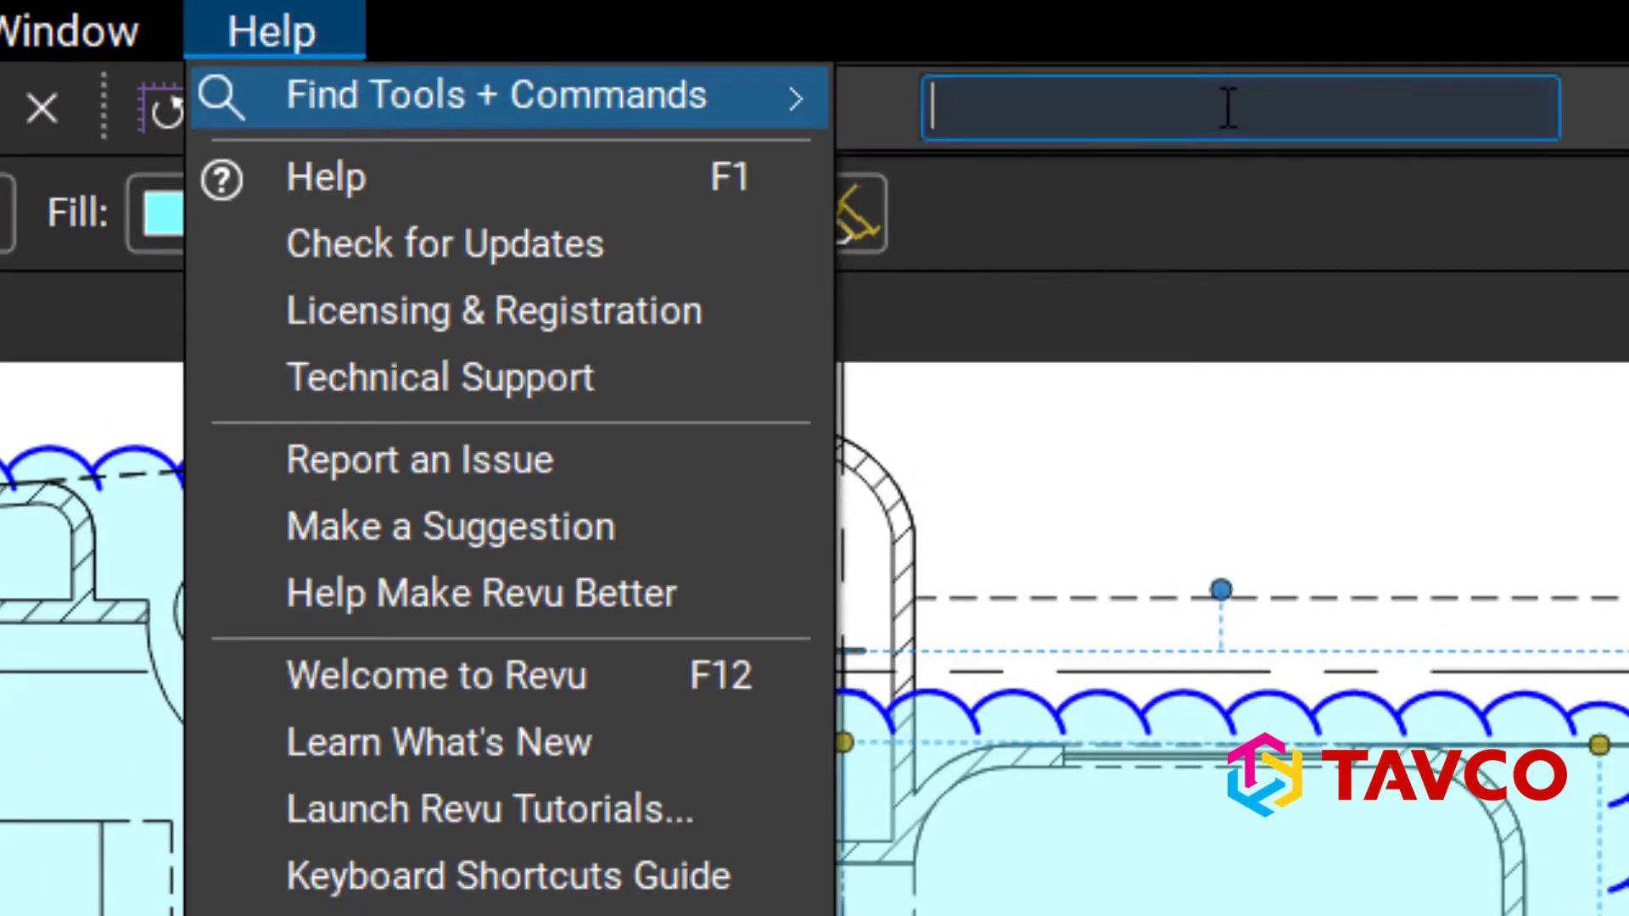
text(call)
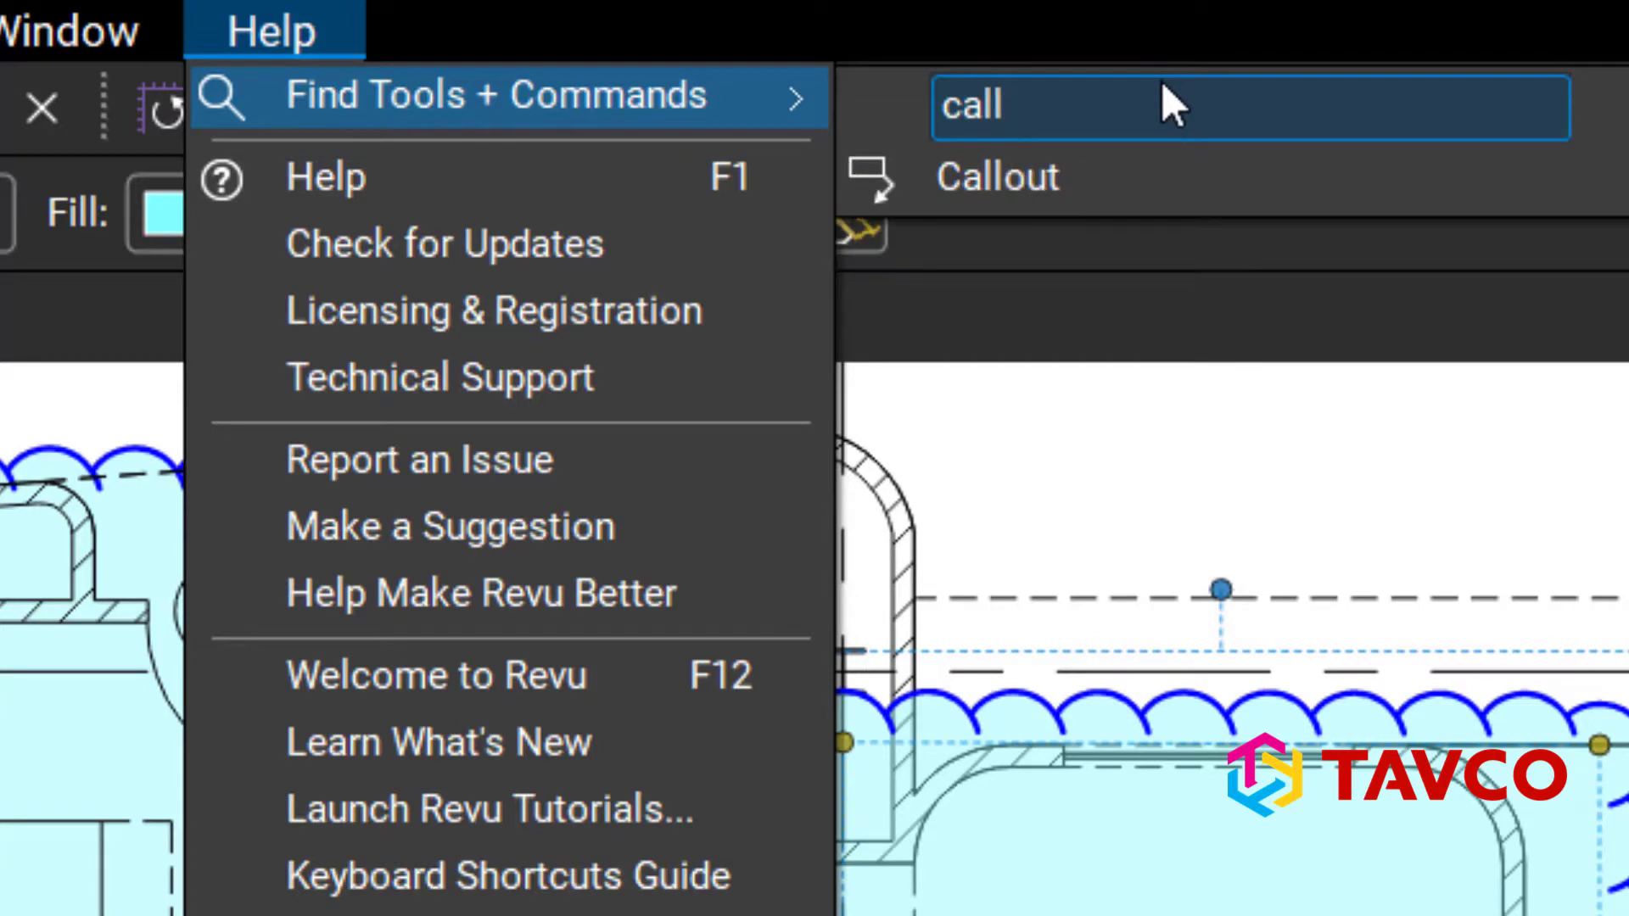
click(984, 178)
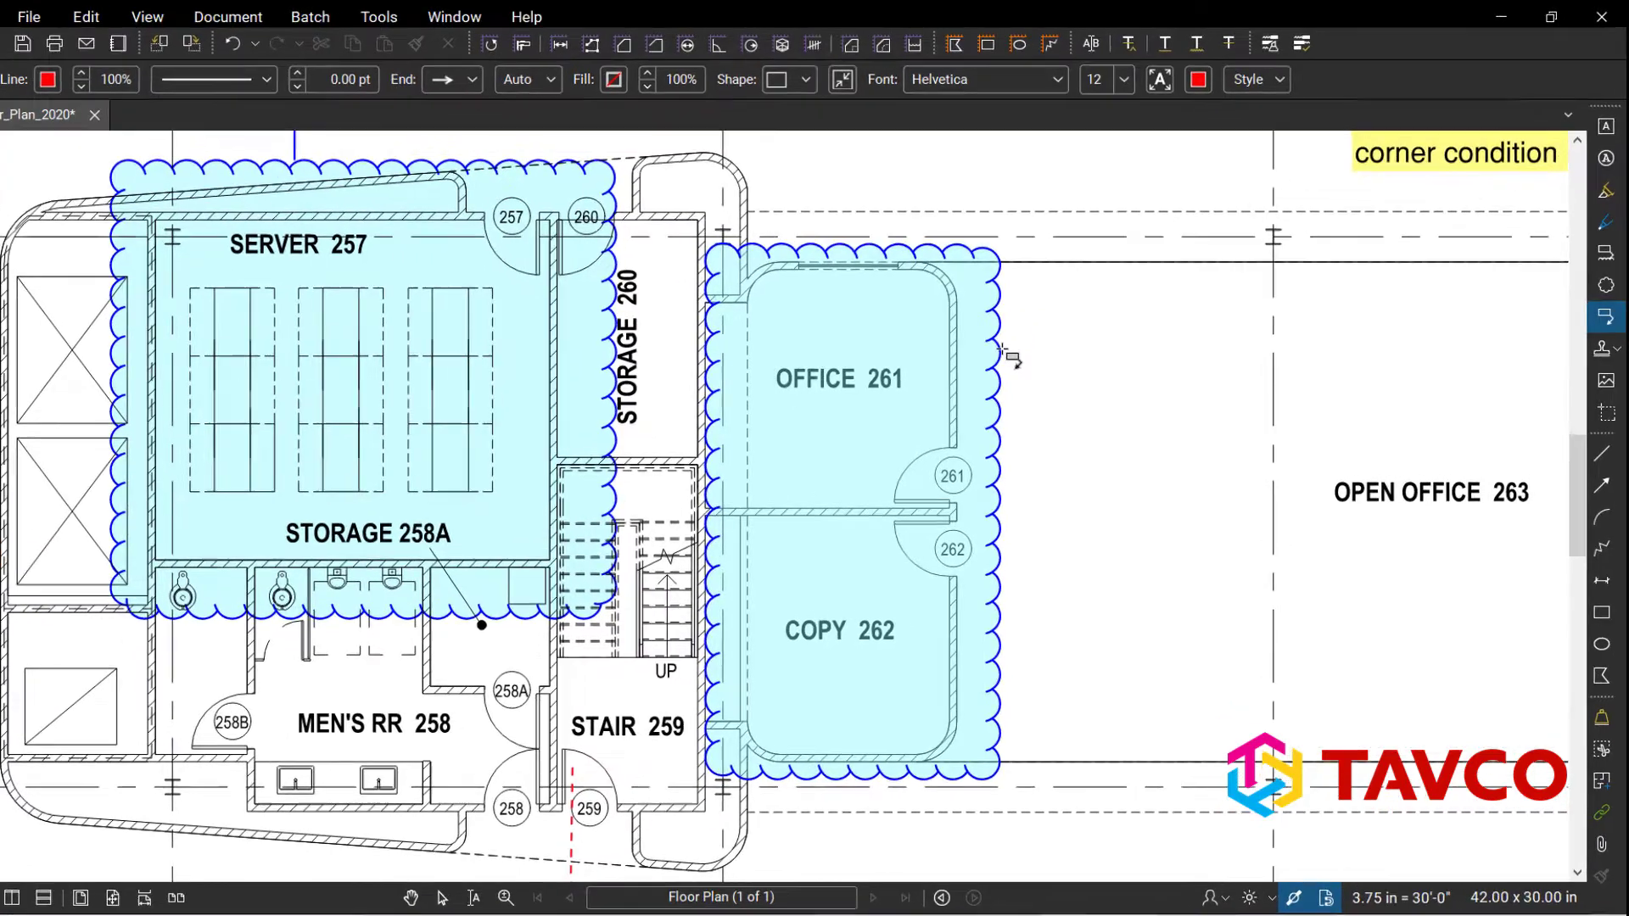
click(1025, 351)
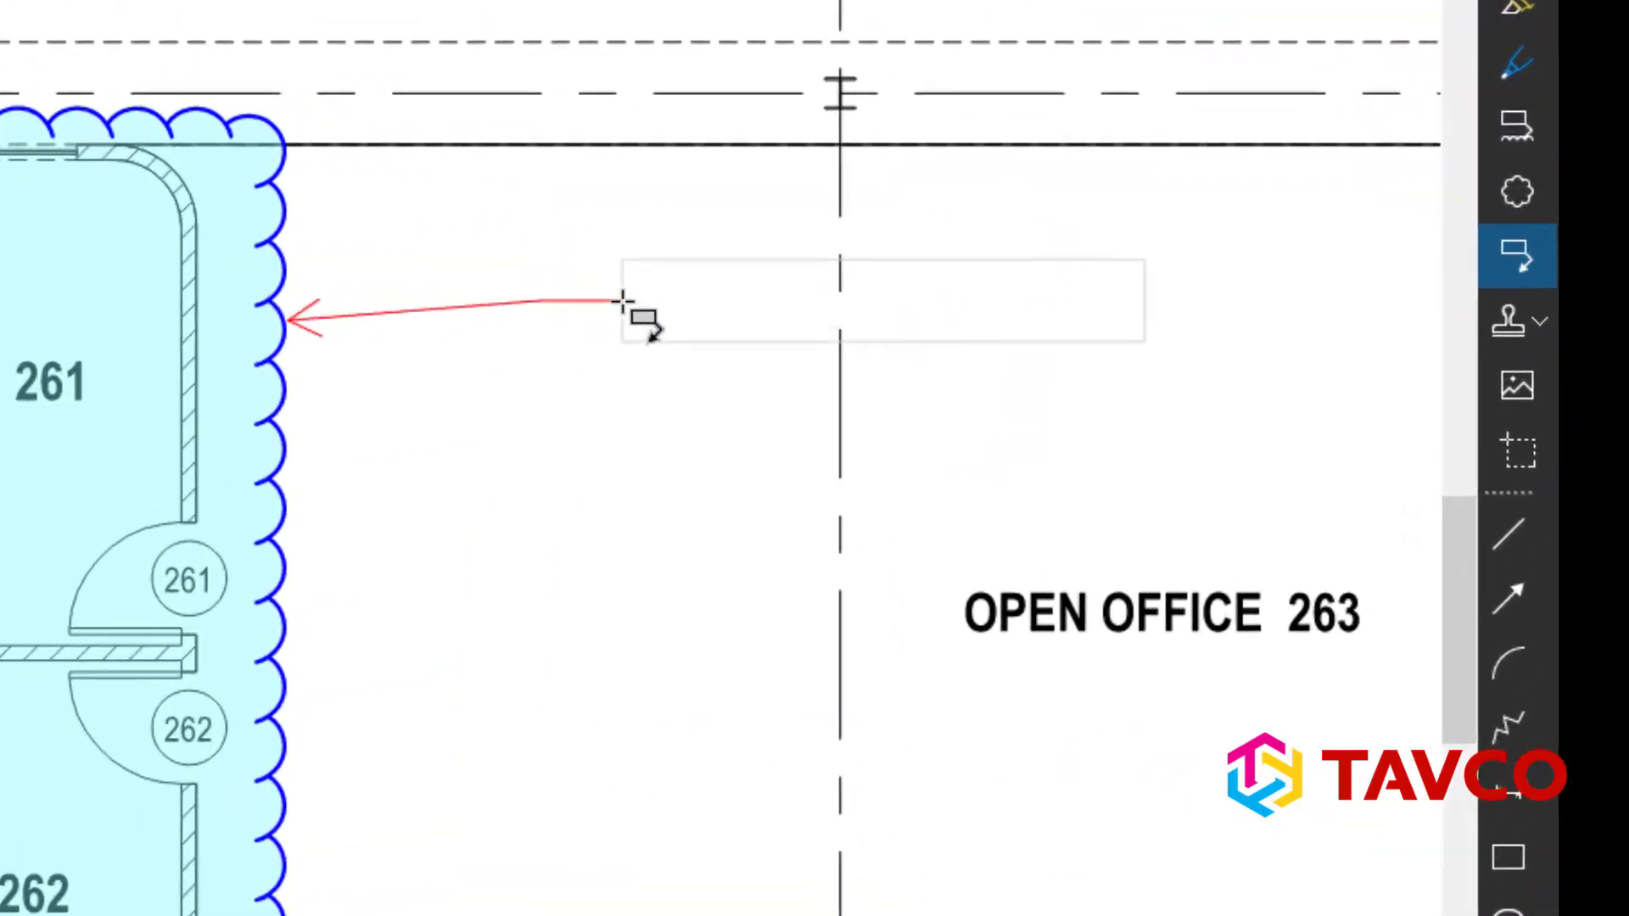
click(591, 293)
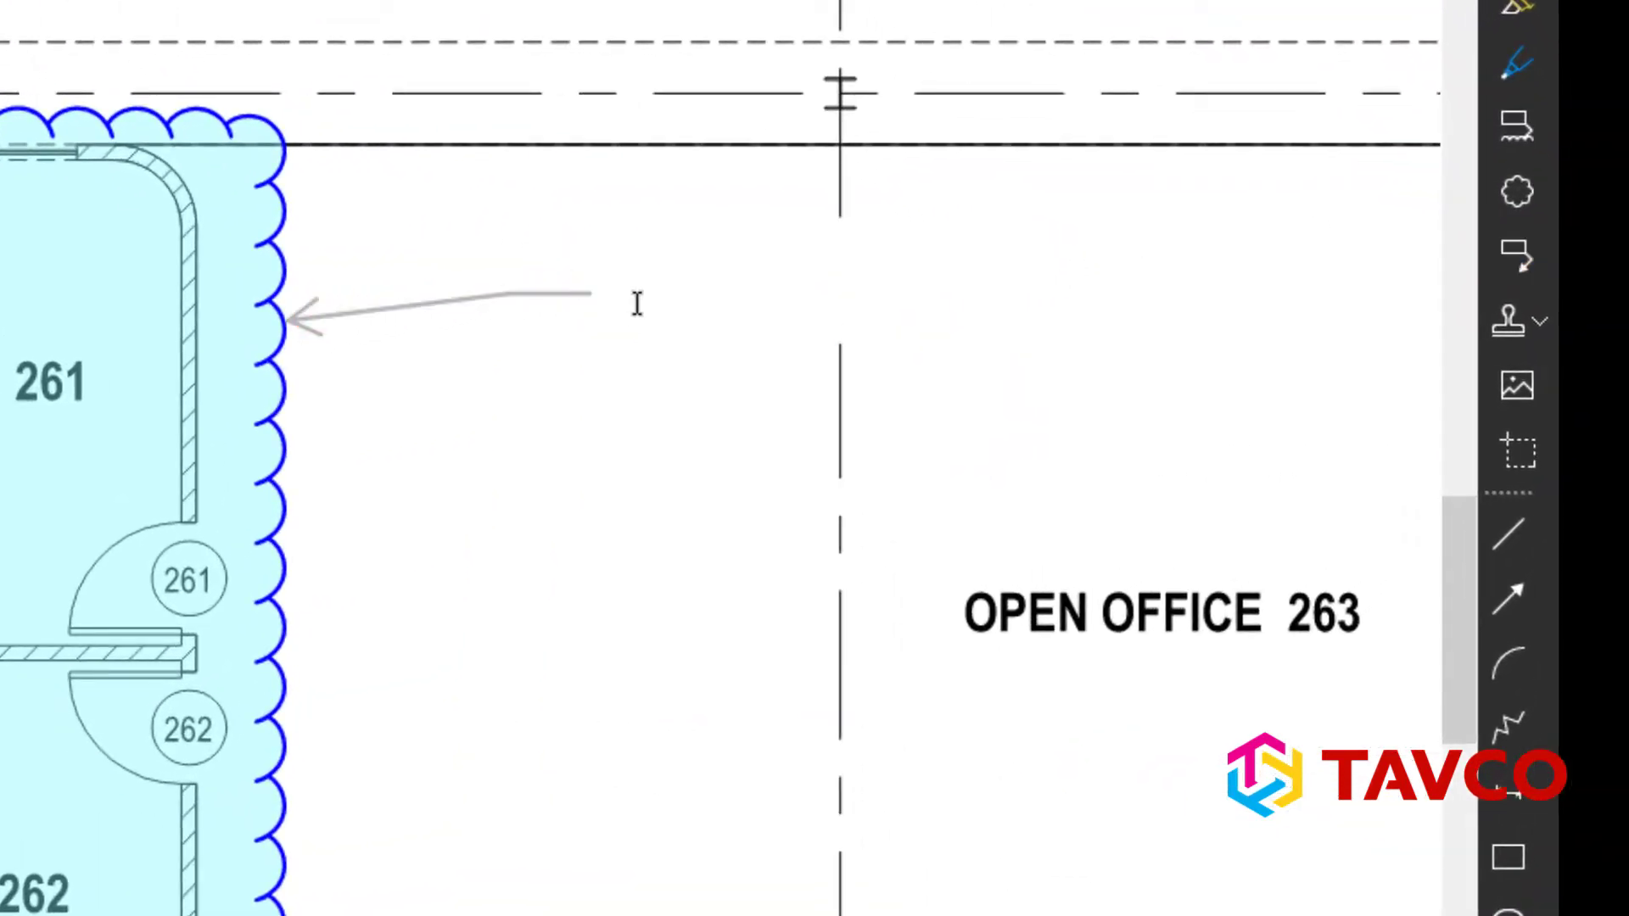
text(Inspect )
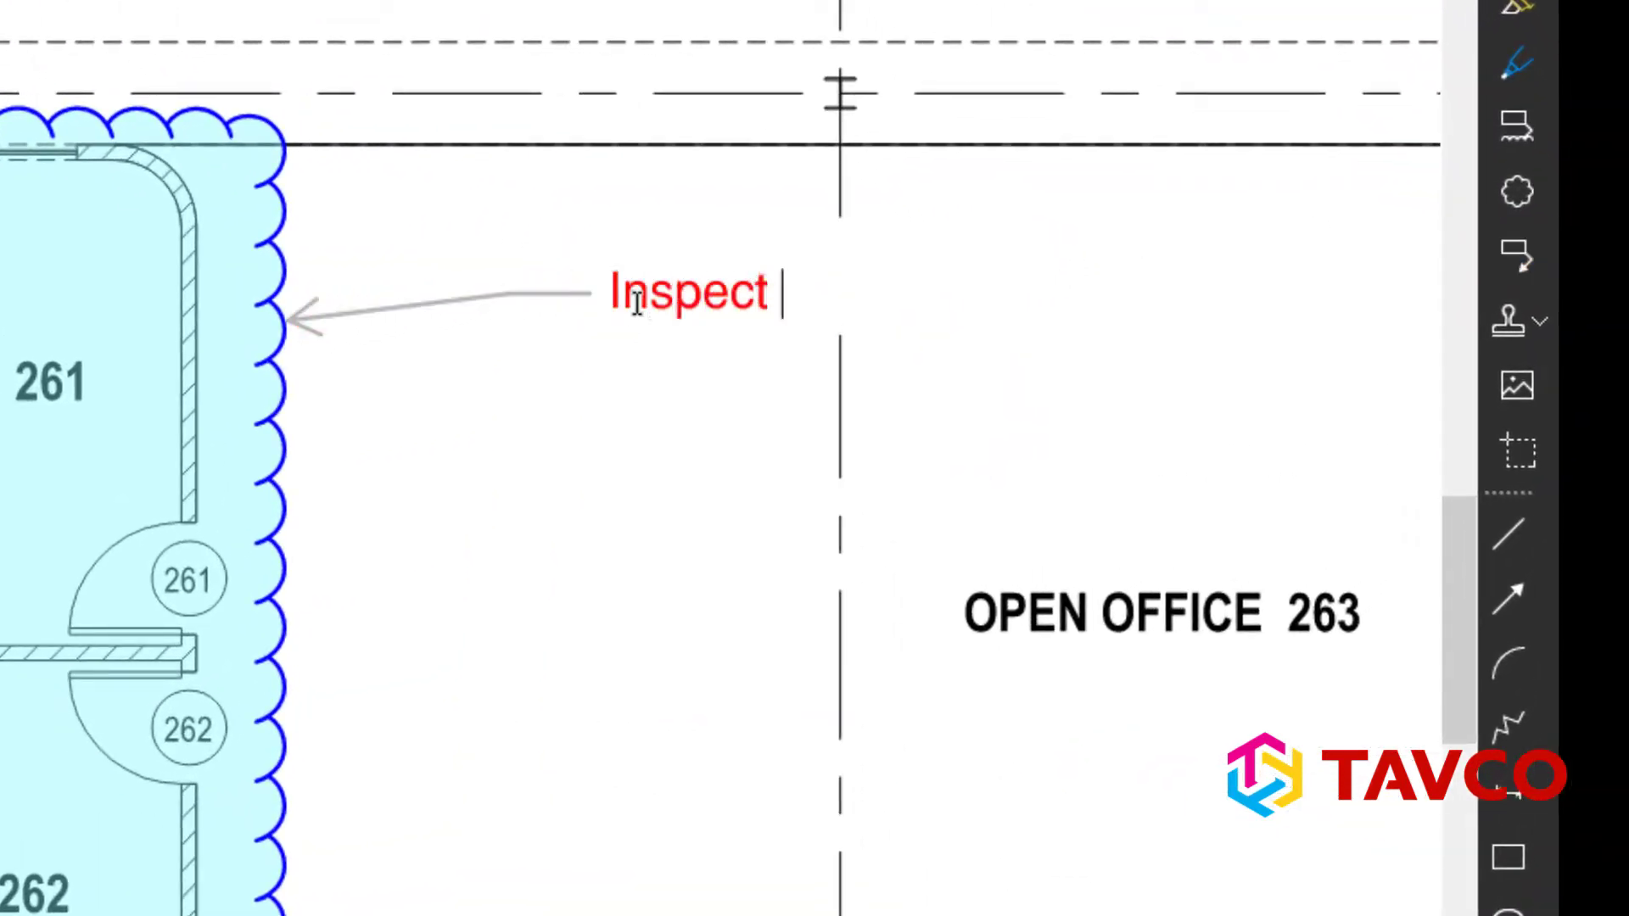
text(space)
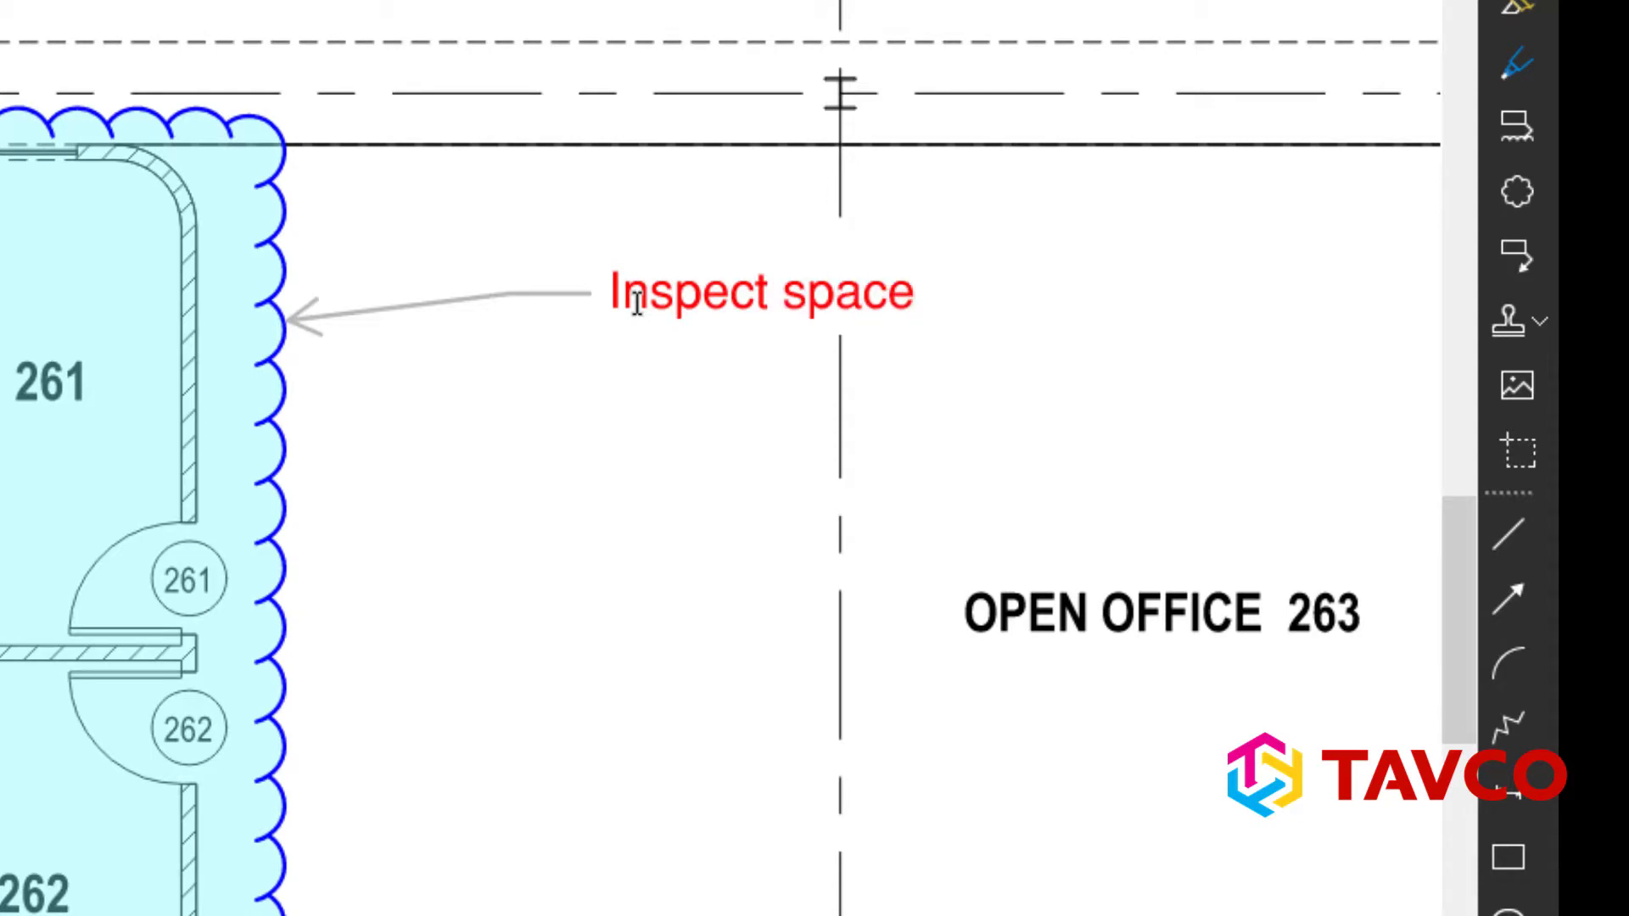
text(s)
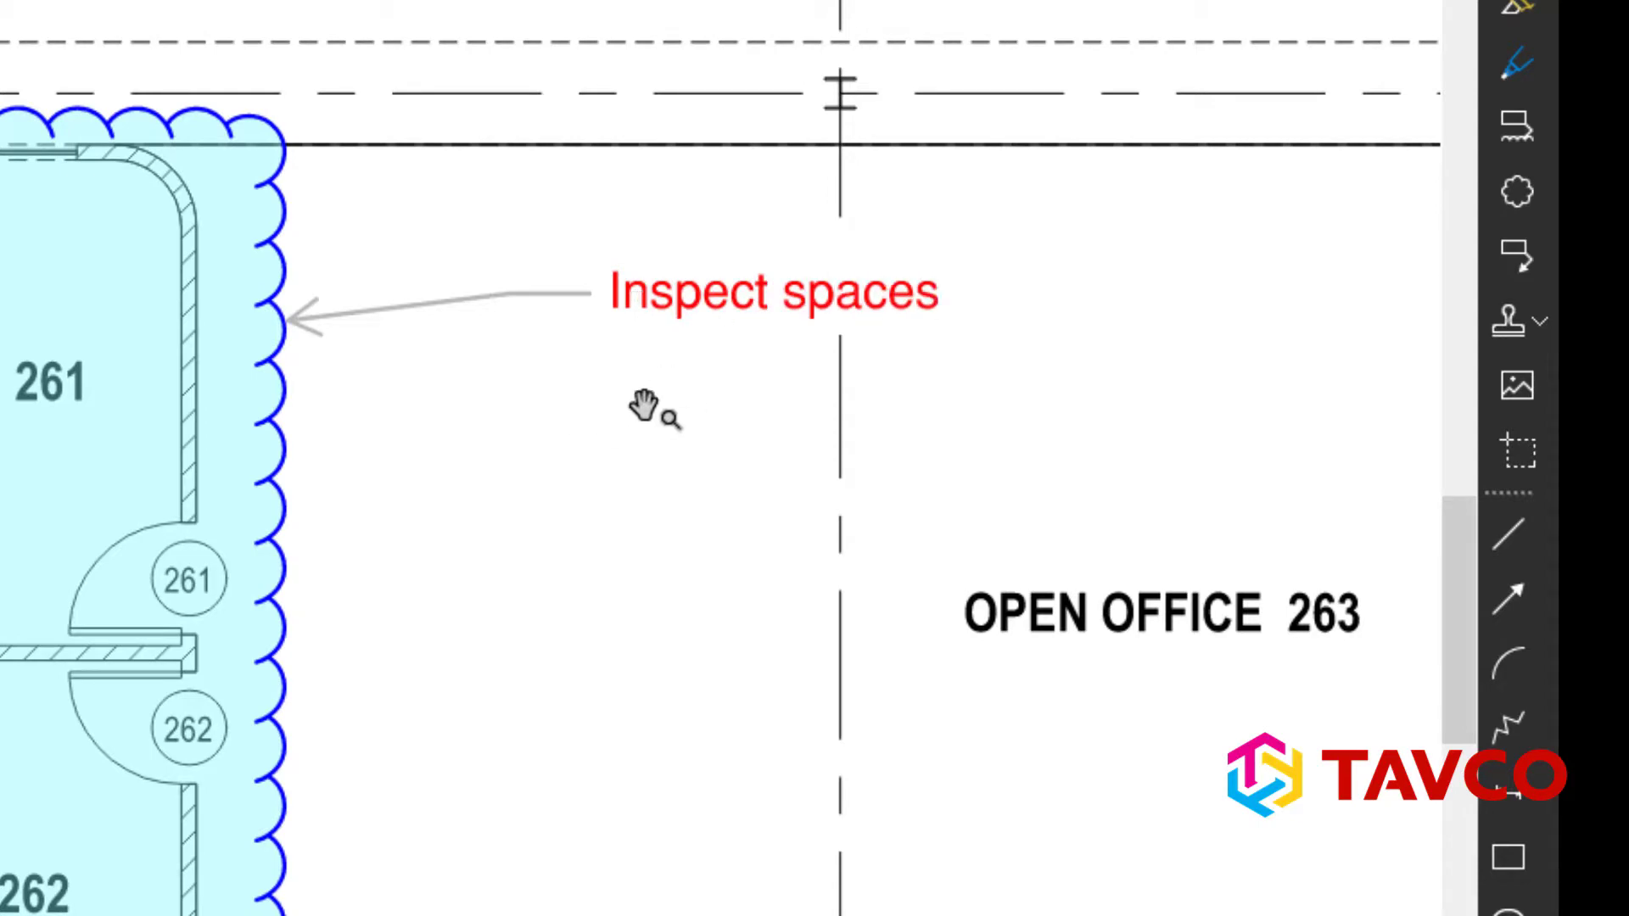
key(Escape)
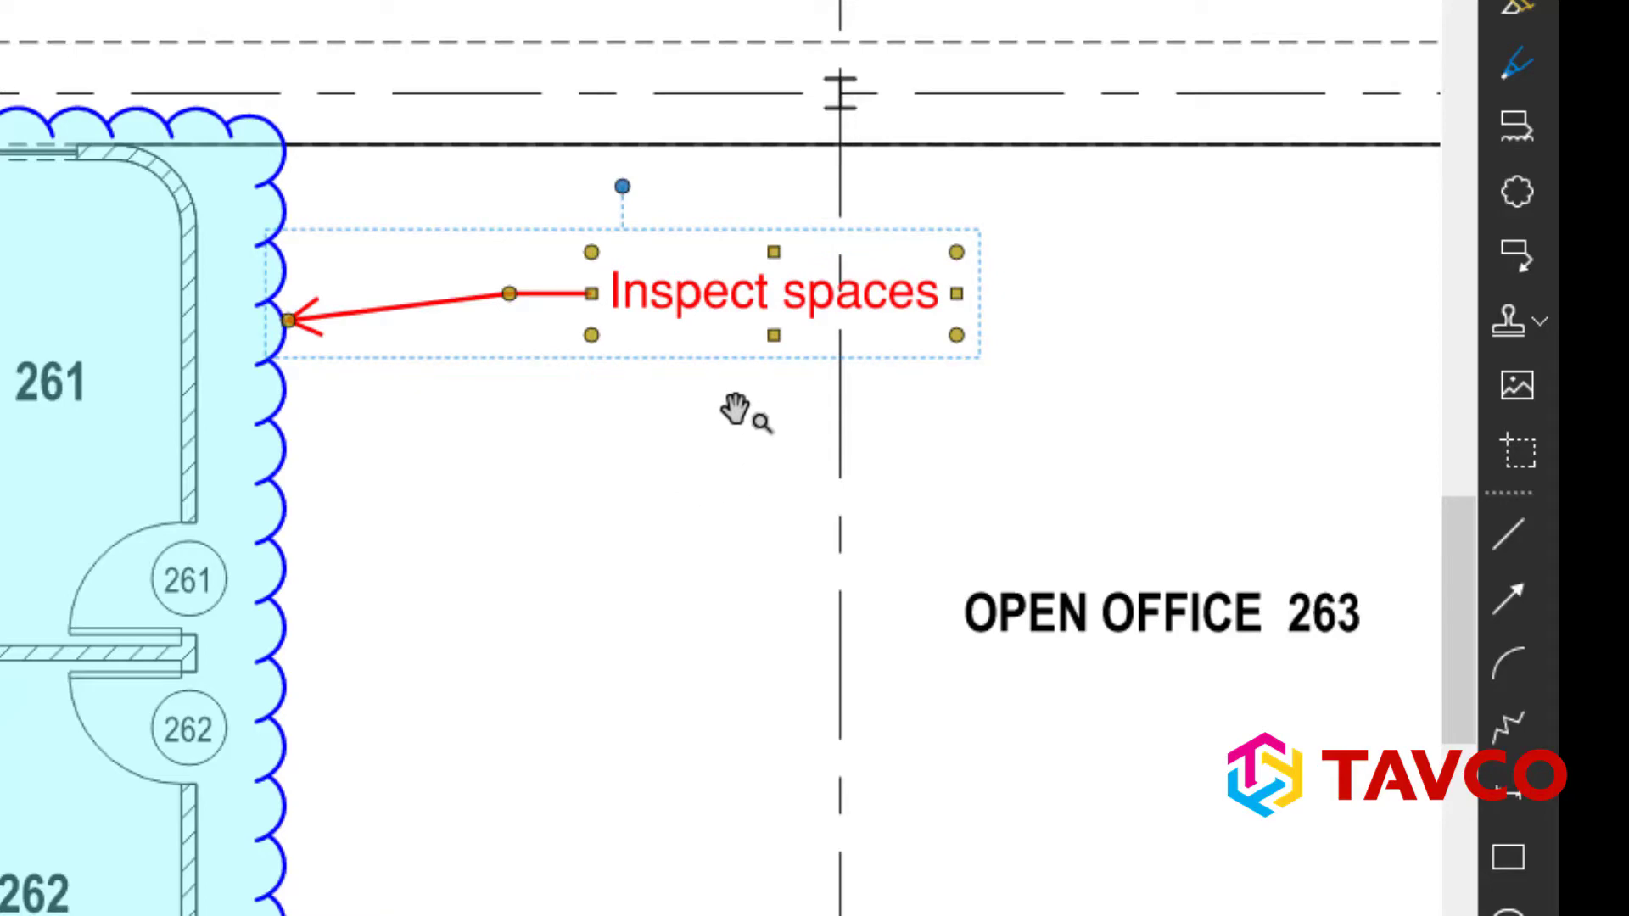
drag(720, 327, 730, 376)
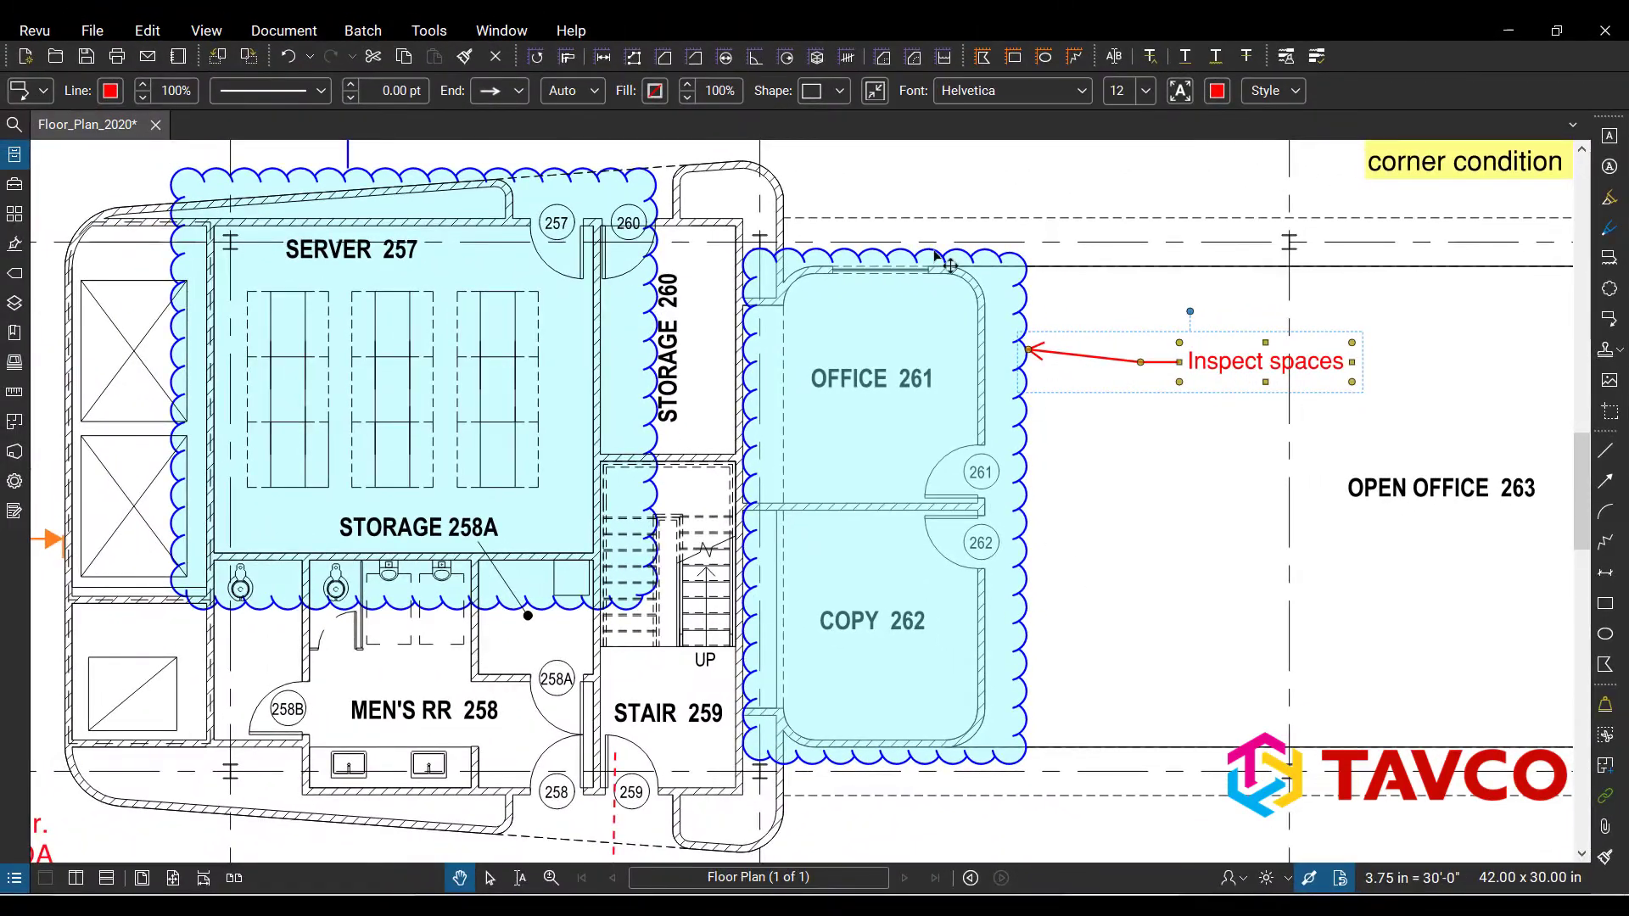
- Fill the Inspect spaces callout box with yellow, then reselect the callout
click(654, 91)
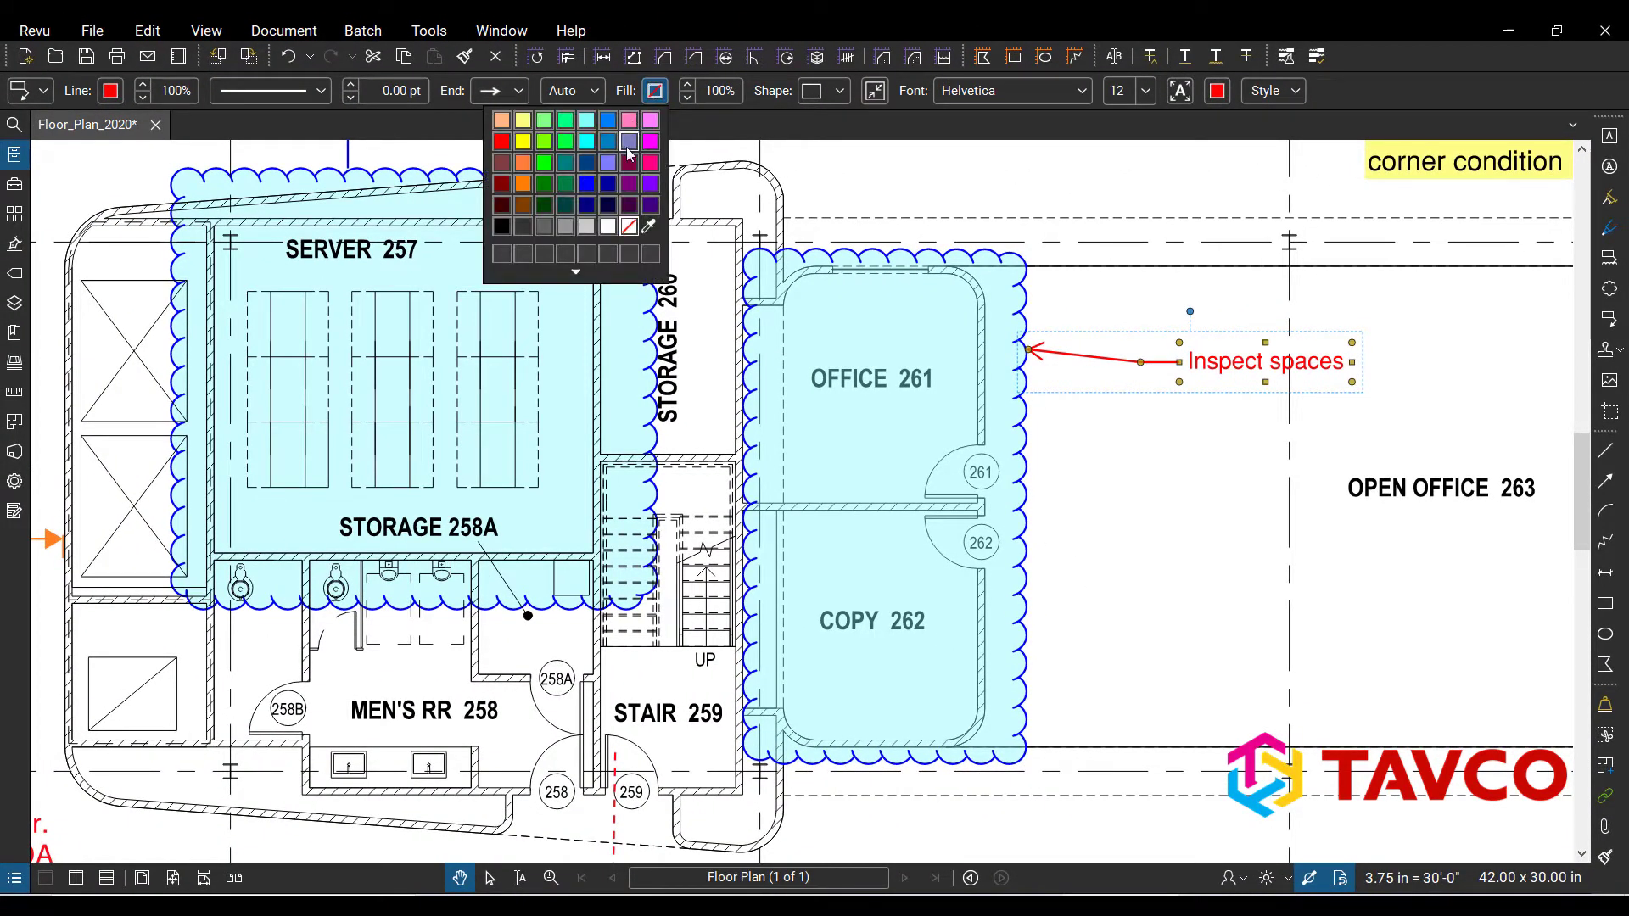
click(522, 141)
click(1263, 499)
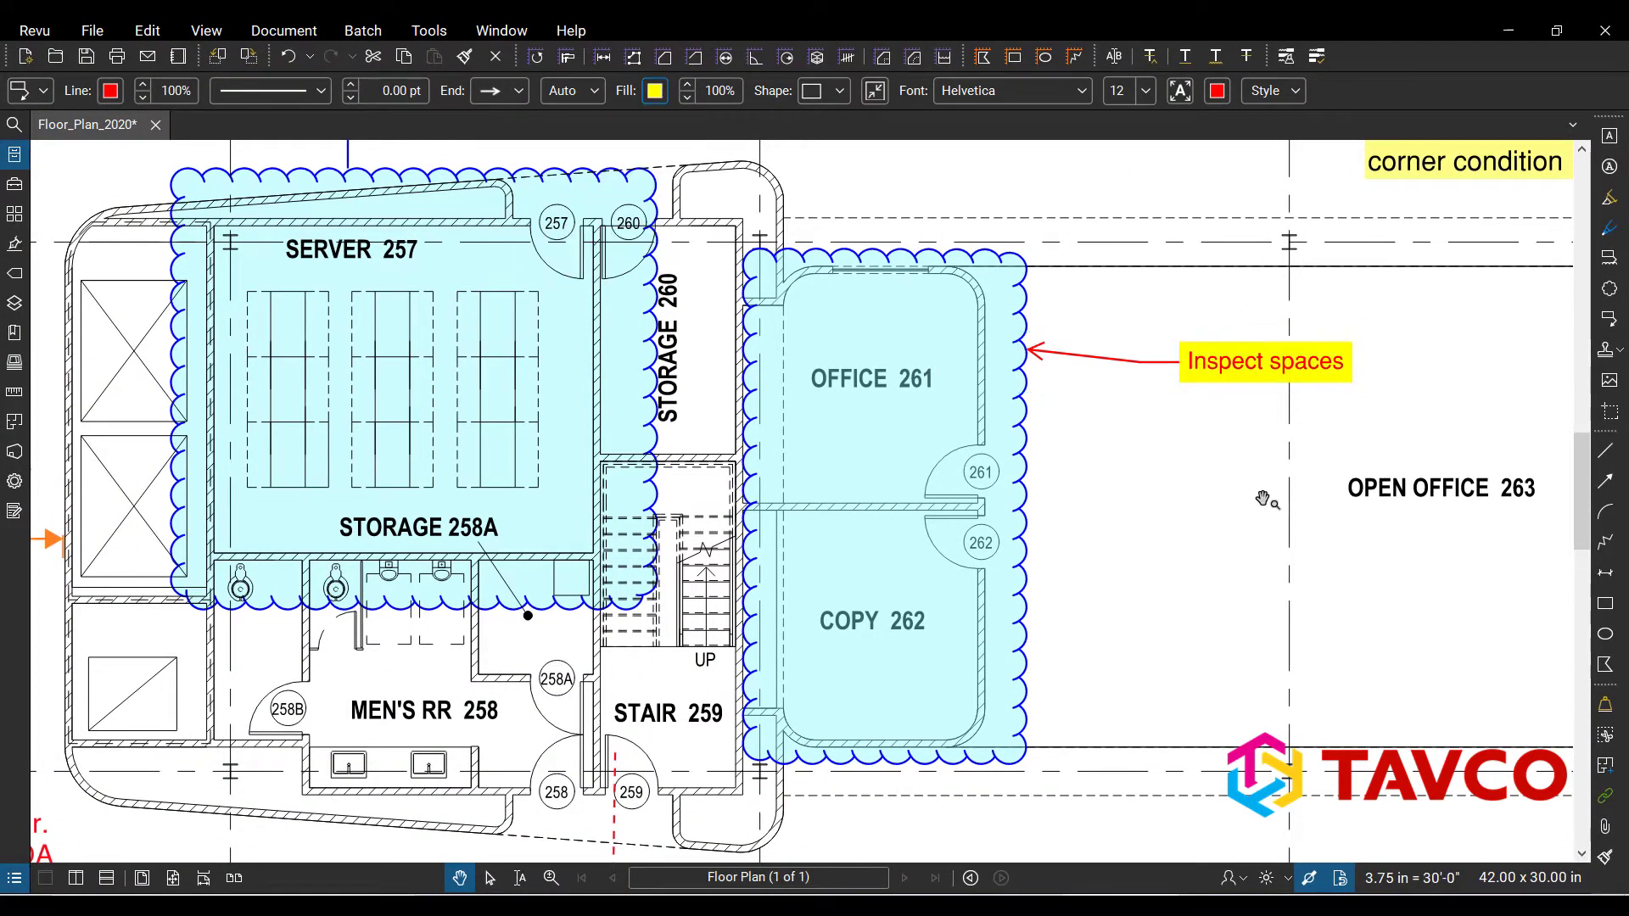
click(1255, 374)
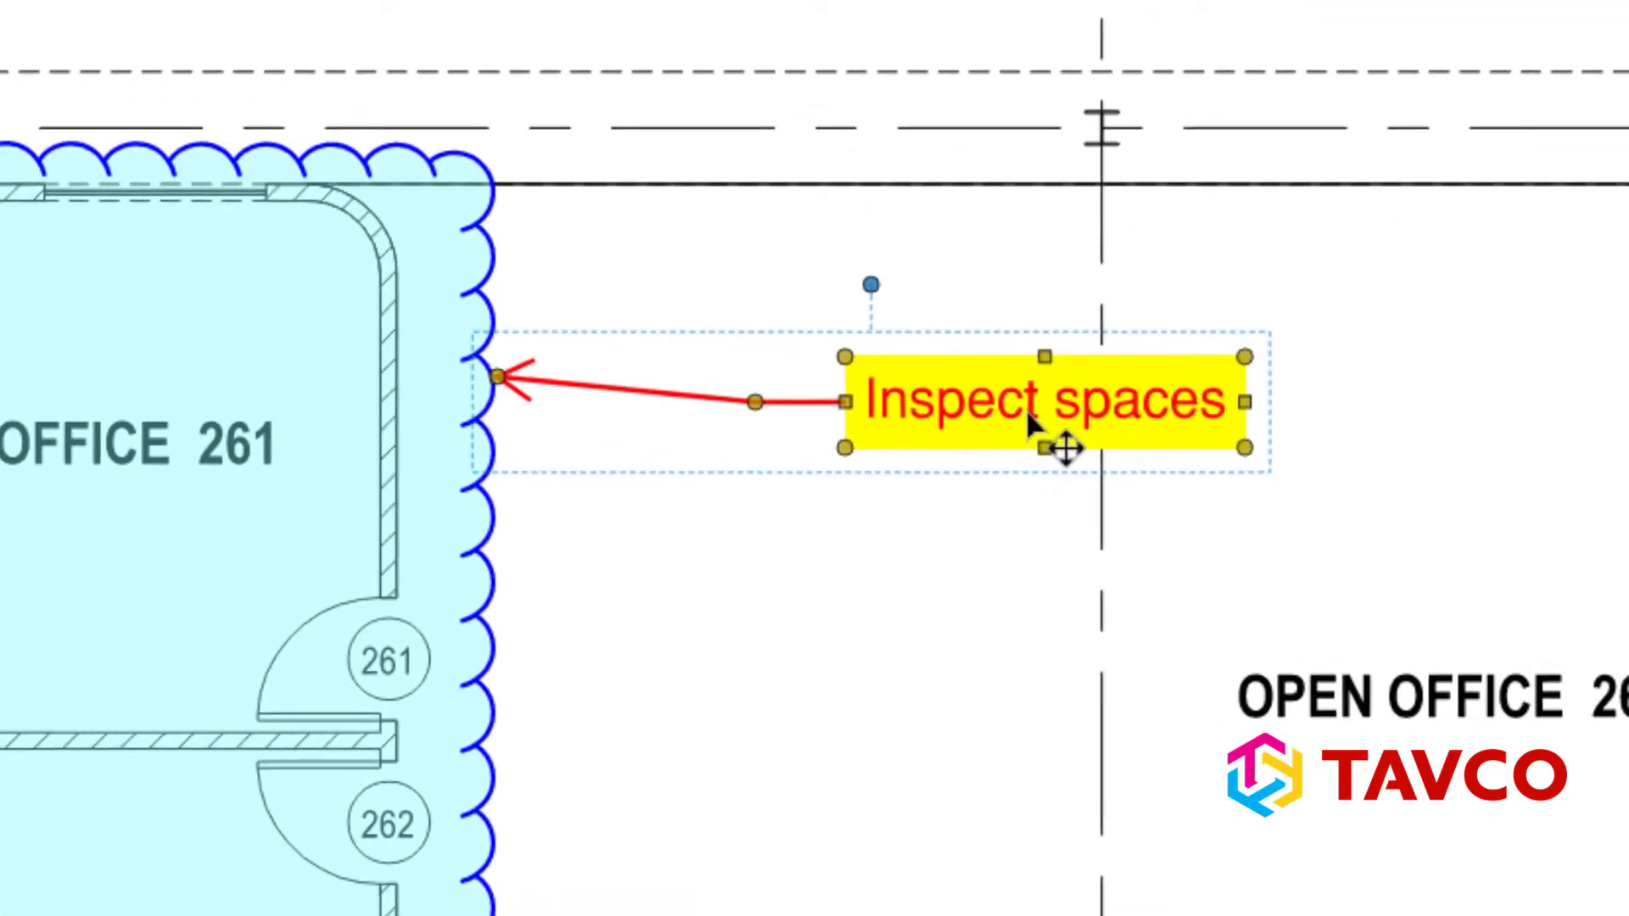
- Add two leaders to the callout, pointing to Office 213 and the yellow corner-condition cloud
right_click(1028, 415)
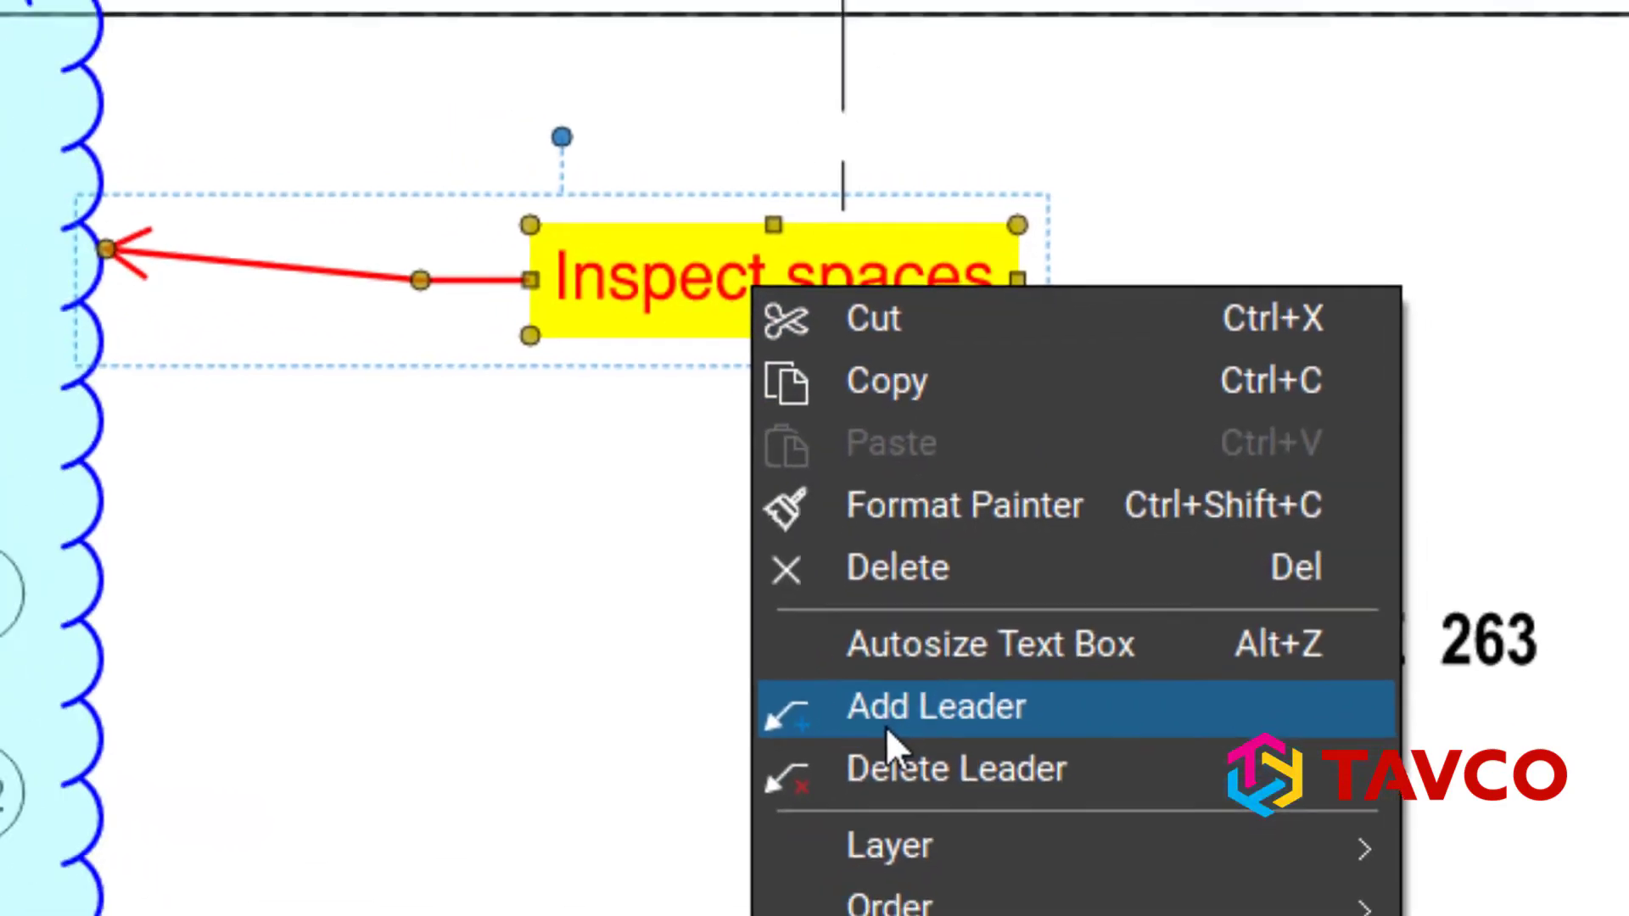
click(885, 726)
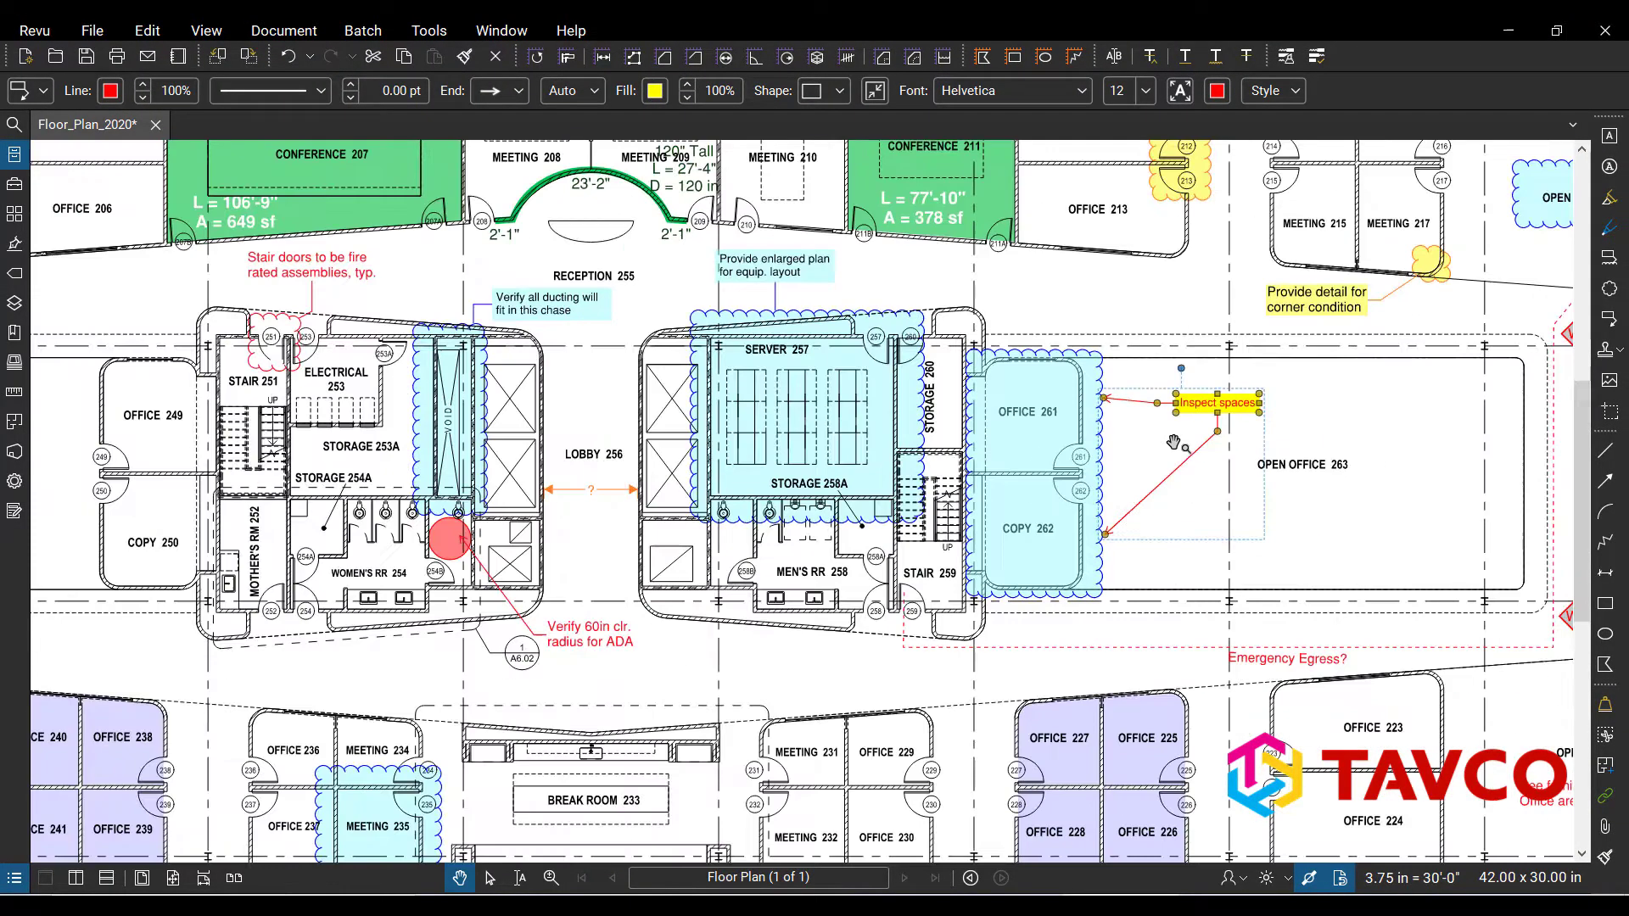
scroll(1174, 441, down, 3)
right_click(1215, 405)
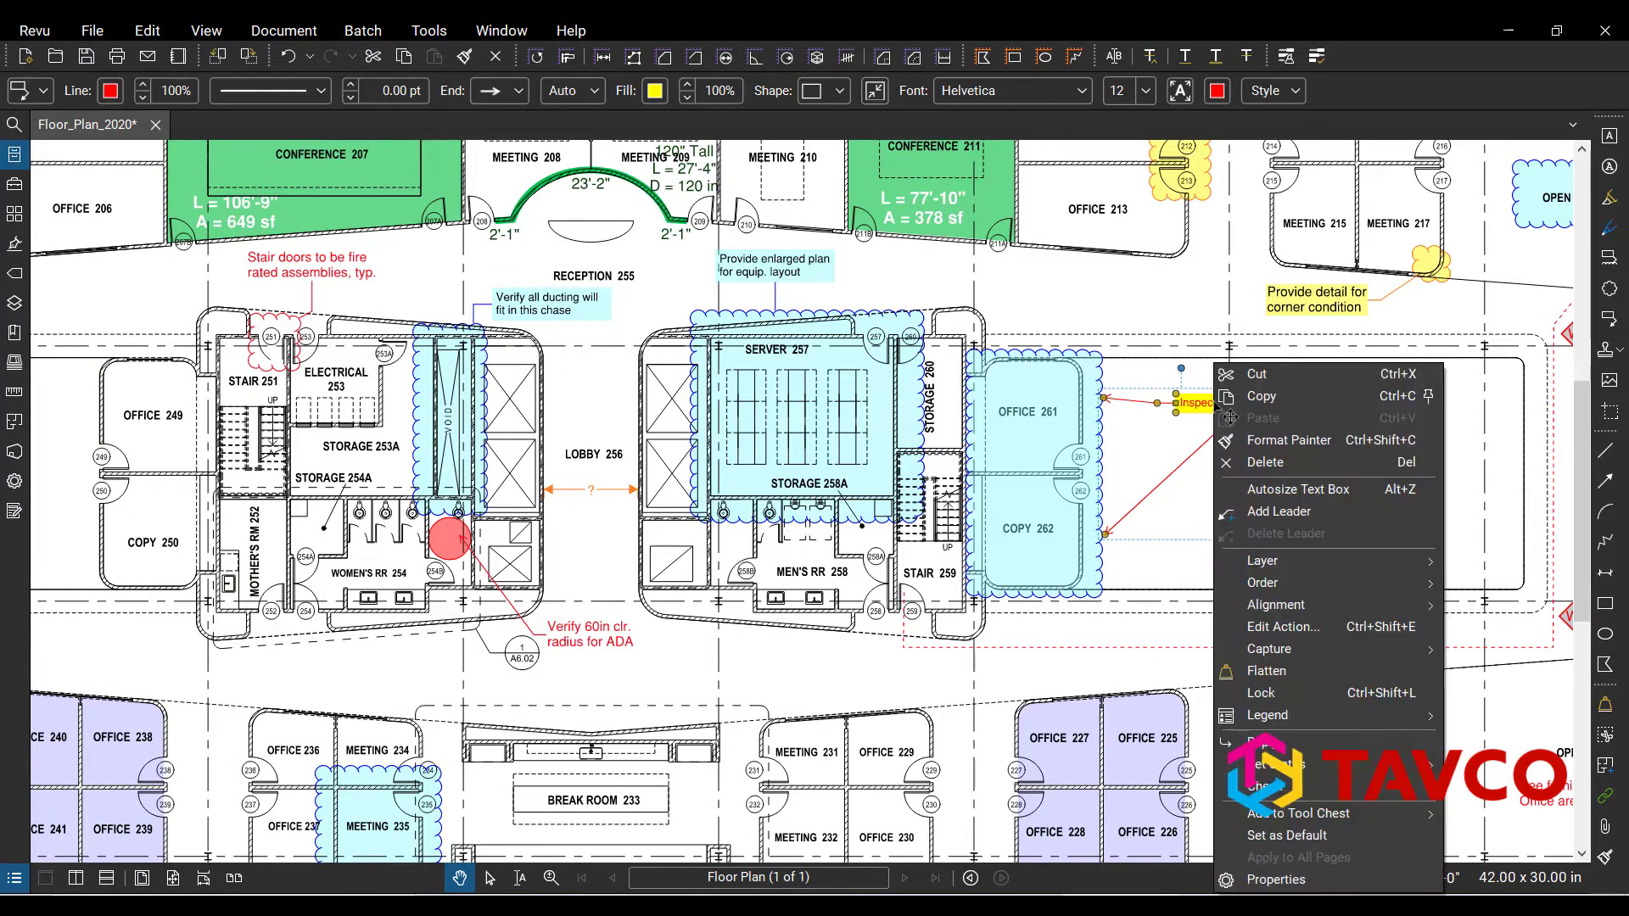
click(1268, 511)
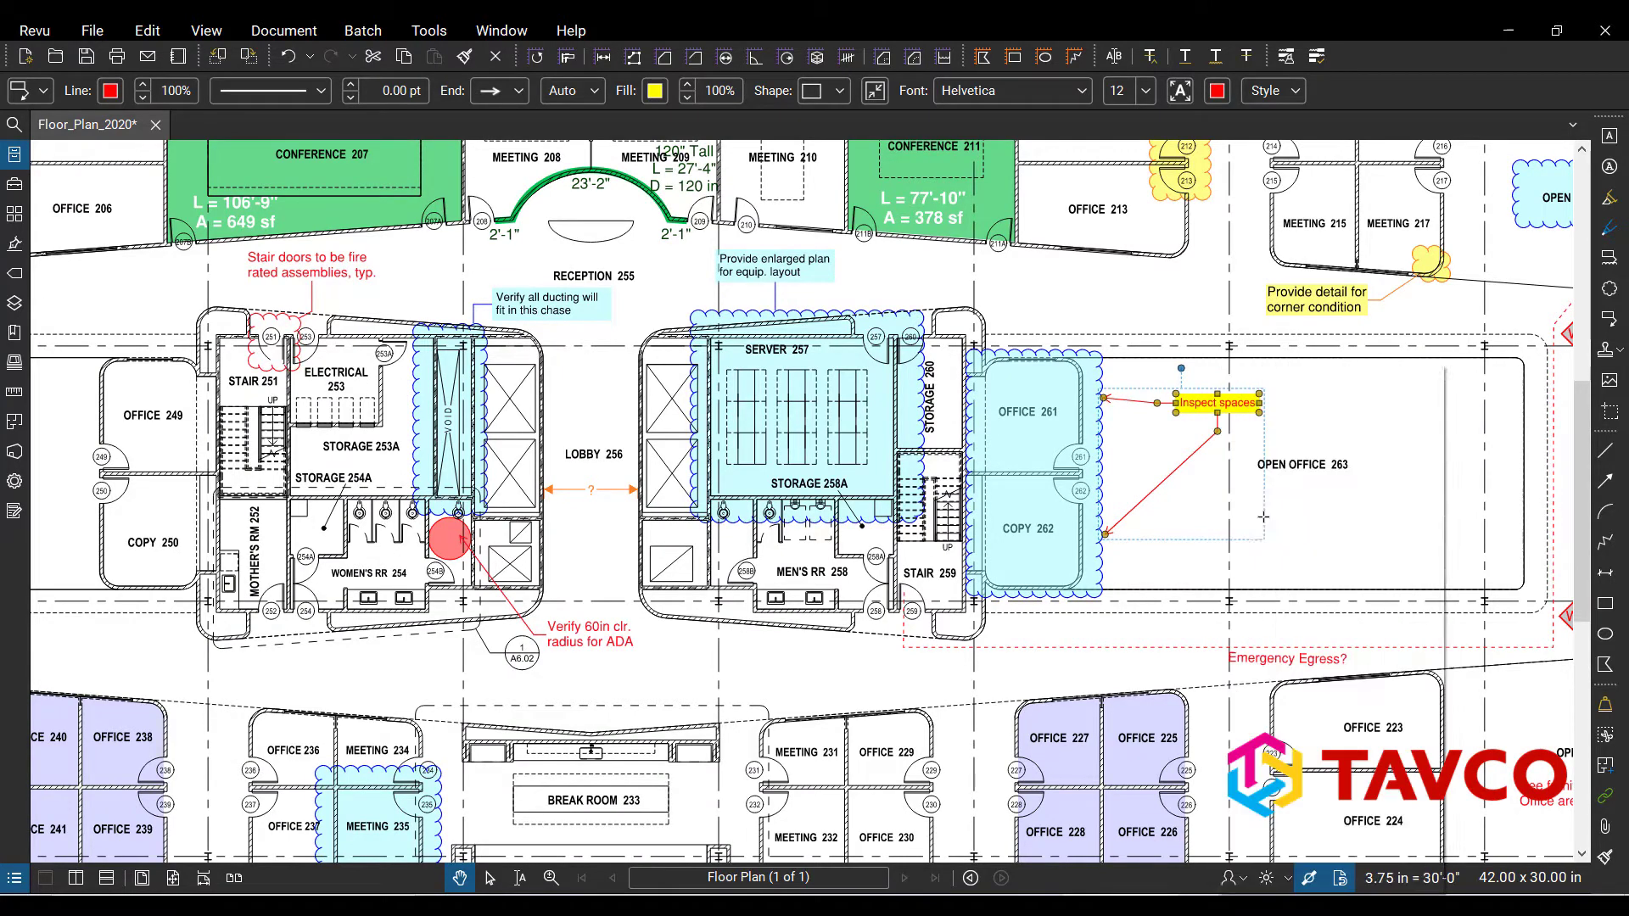
click(1150, 258)
right_click(1245, 402)
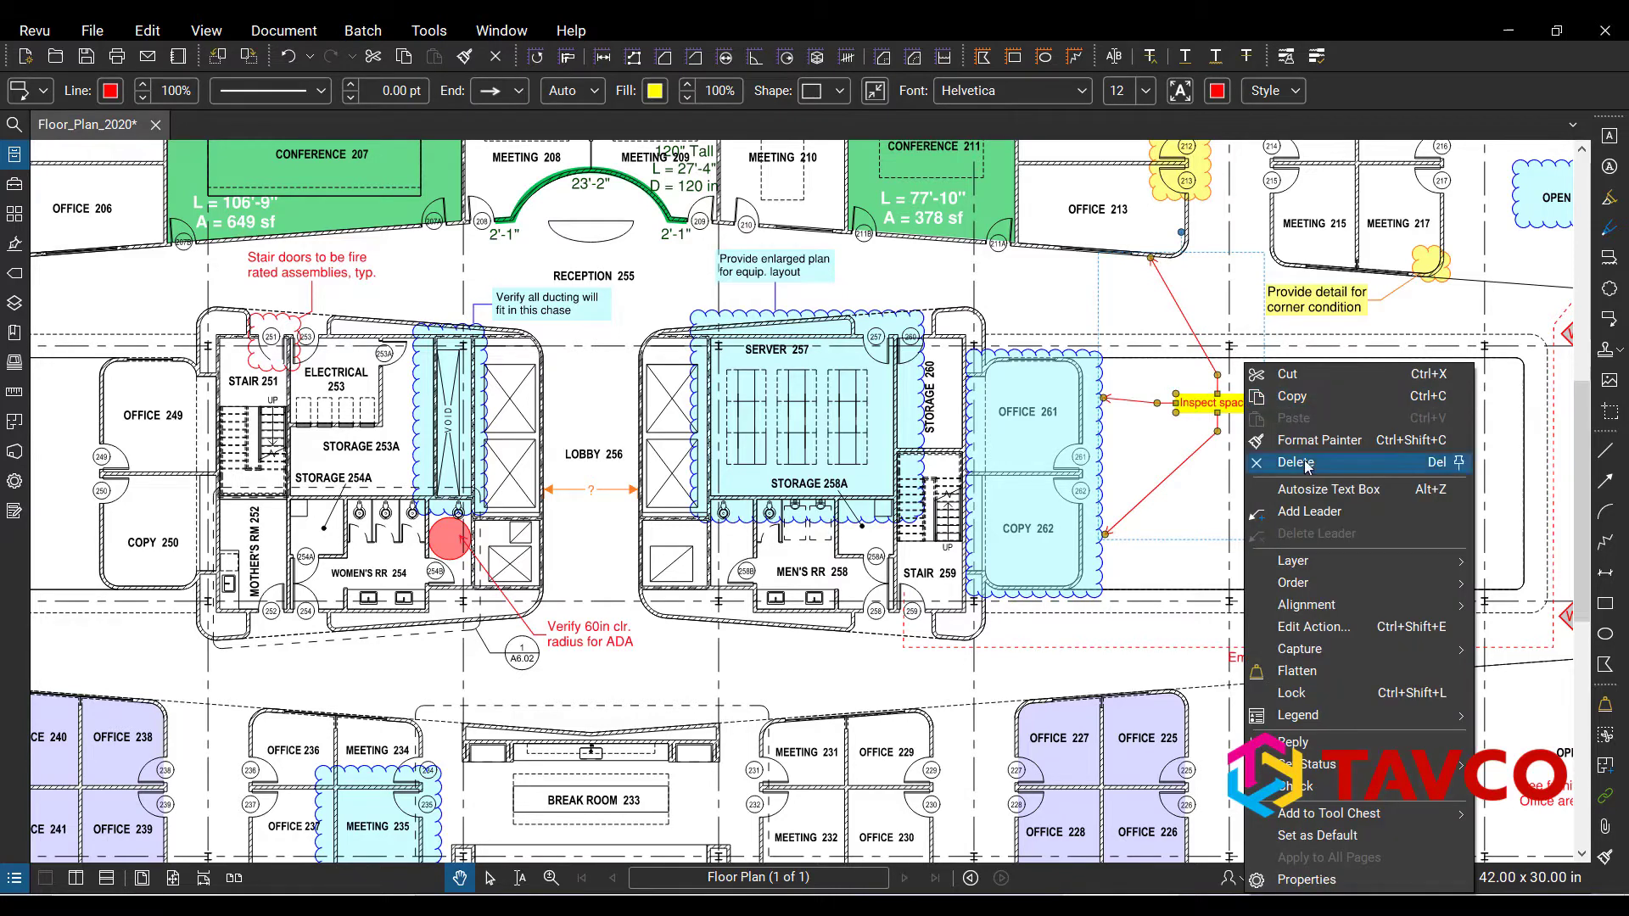
click(1308, 518)
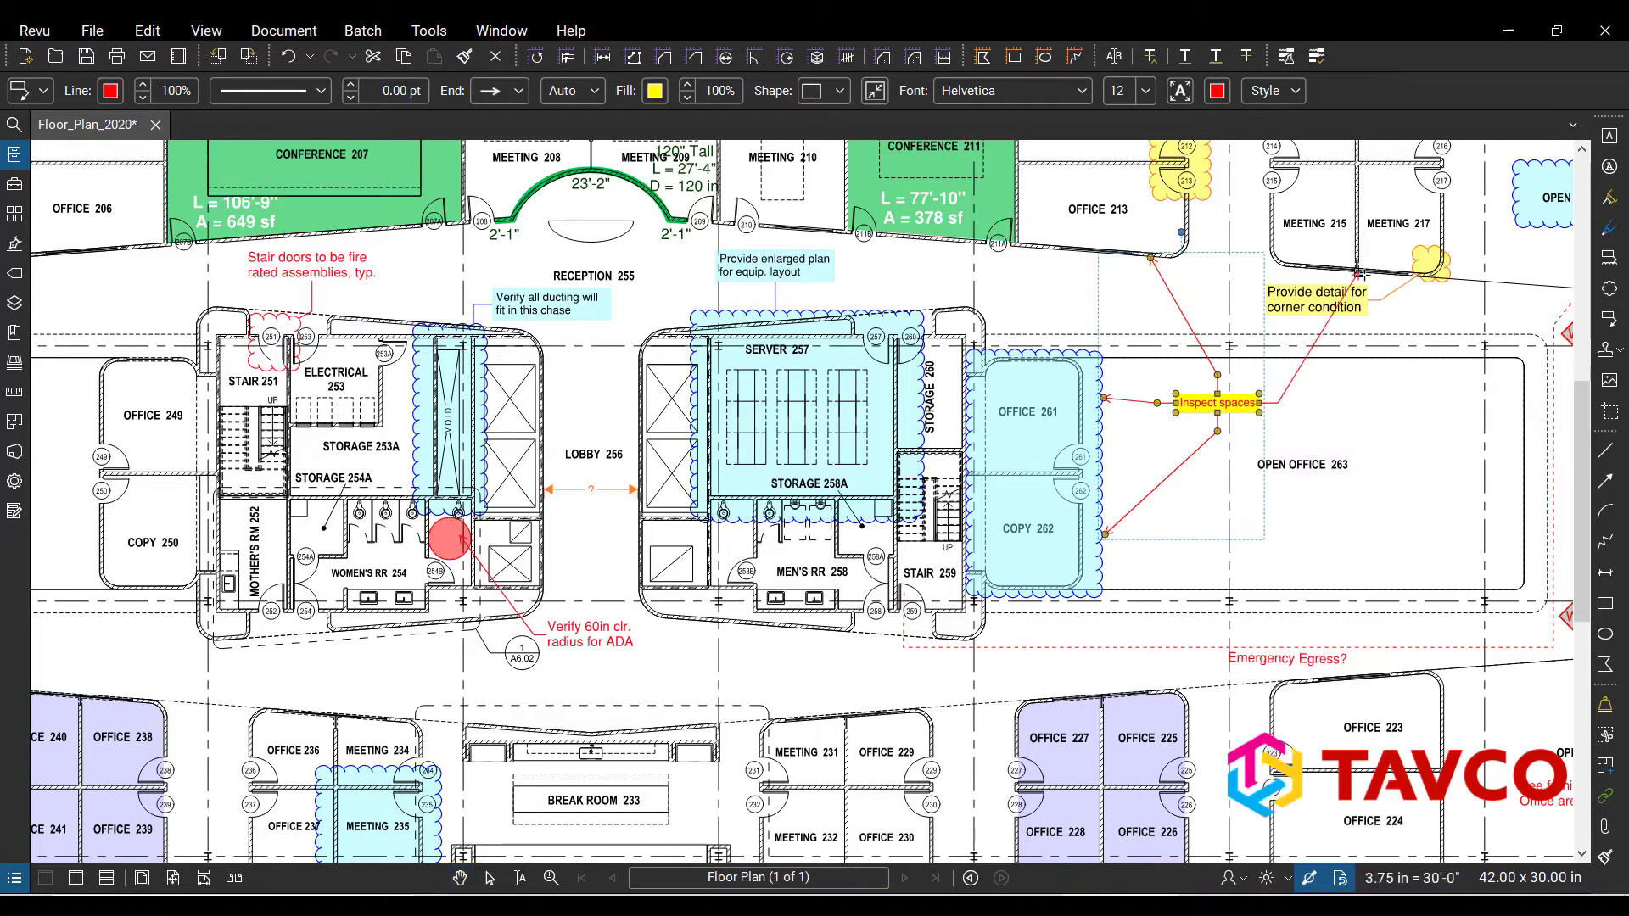
click(1389, 277)
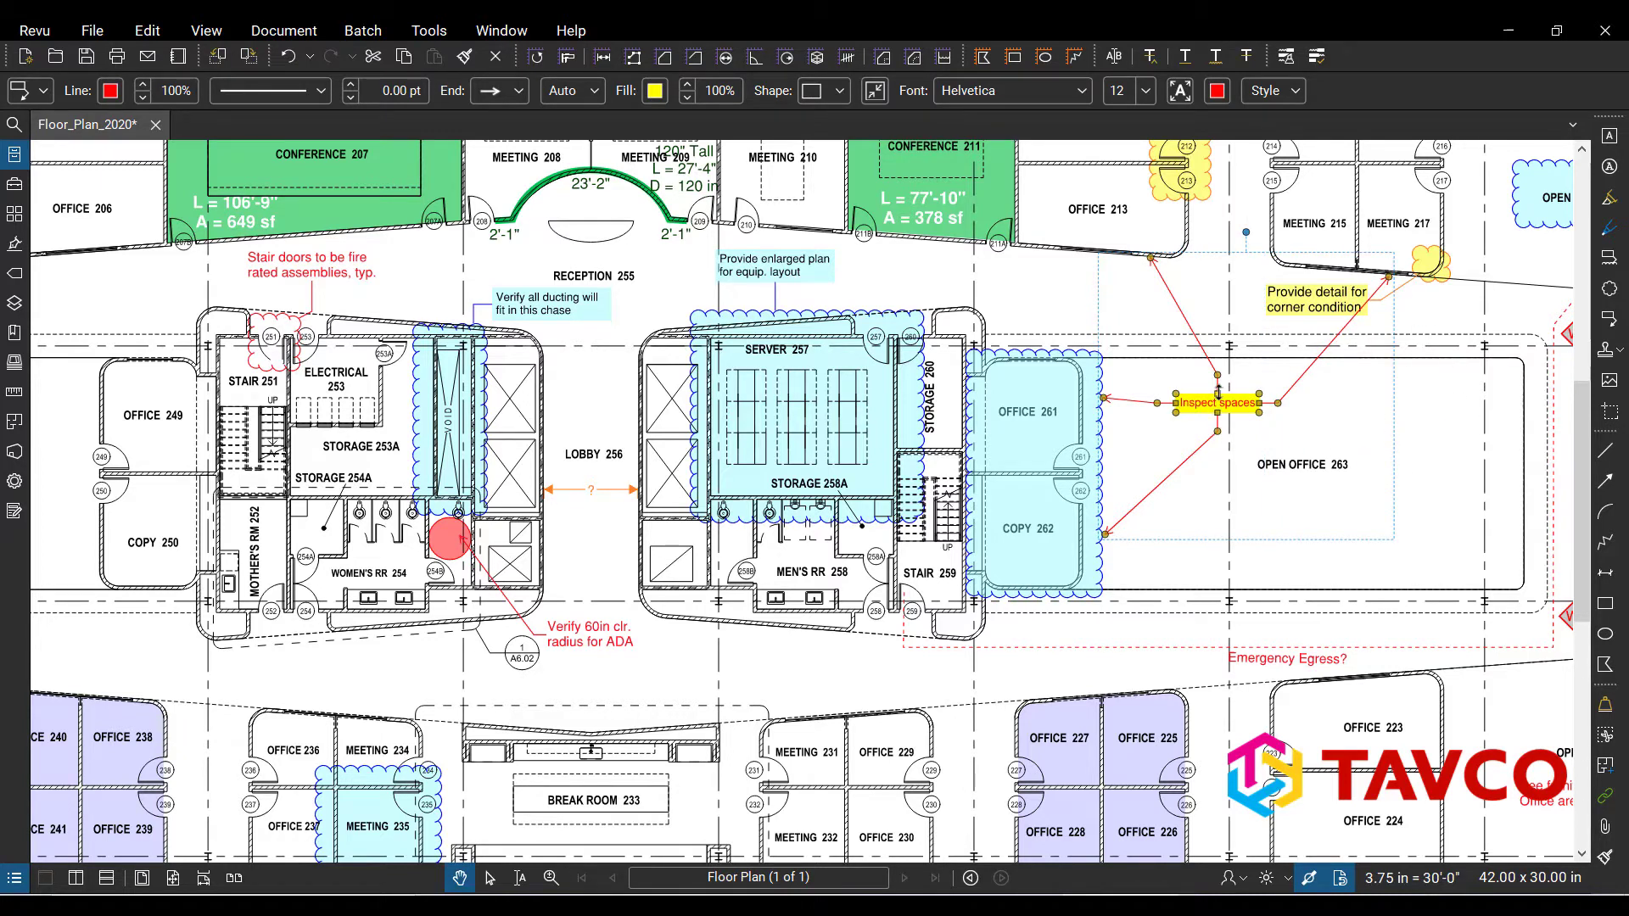
- Move the Inspect spaces callout slightly down-left and deselect it
key(Escape)
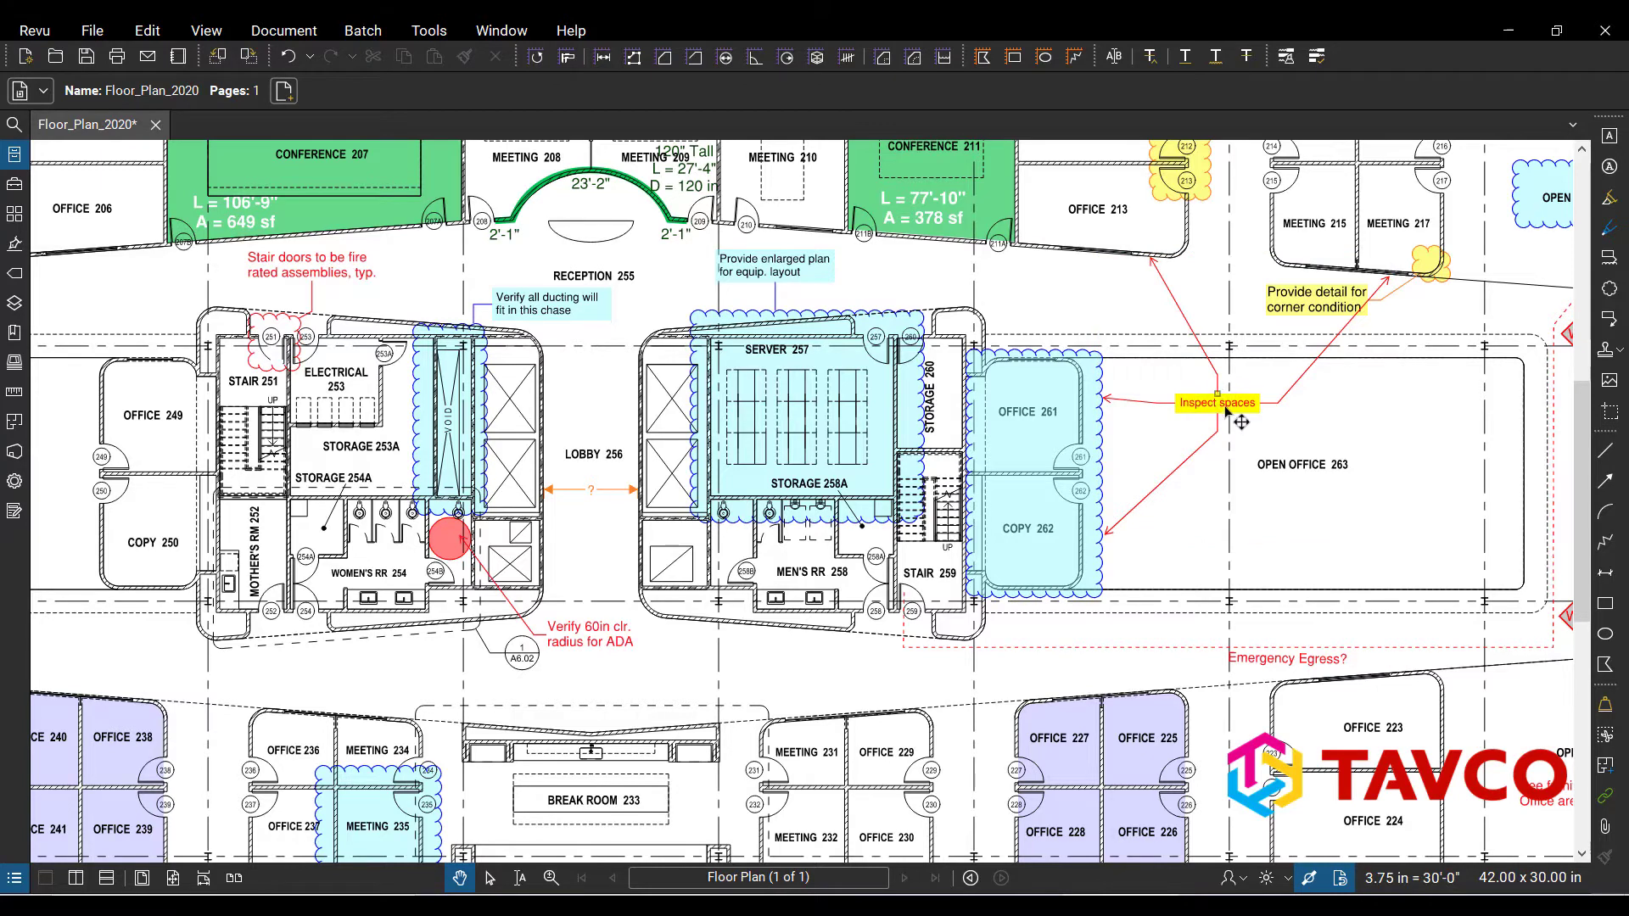
drag(1224, 408, 1191, 439)
key(v)
click(1353, 444)
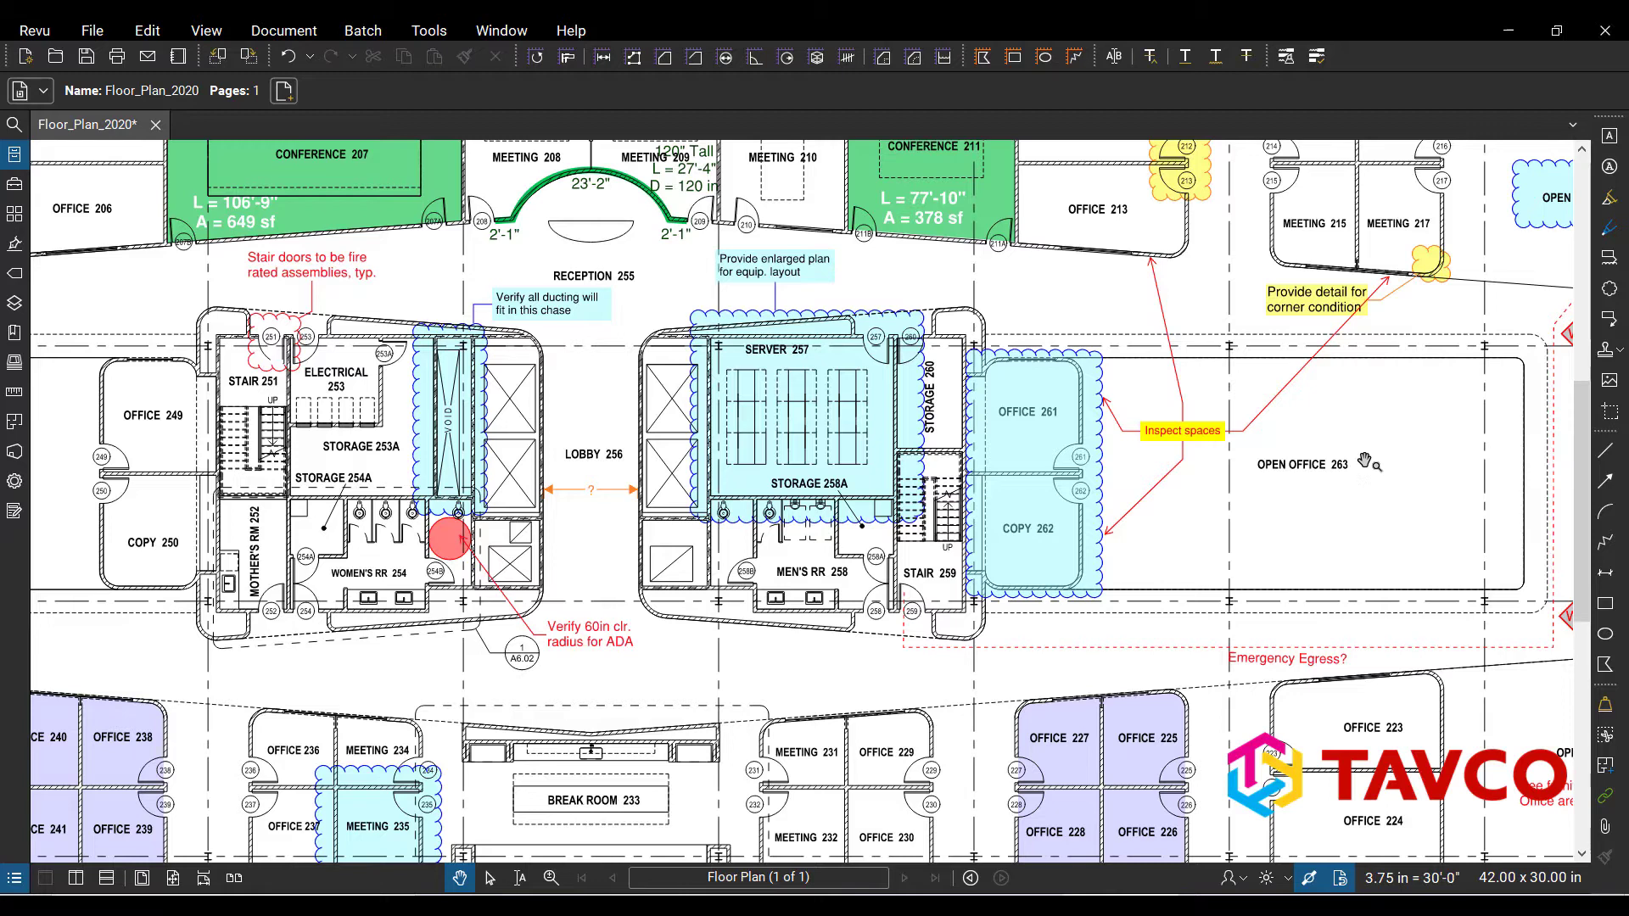
- In the Markups List, change the Cloud markup's subject to Group
click(15, 880)
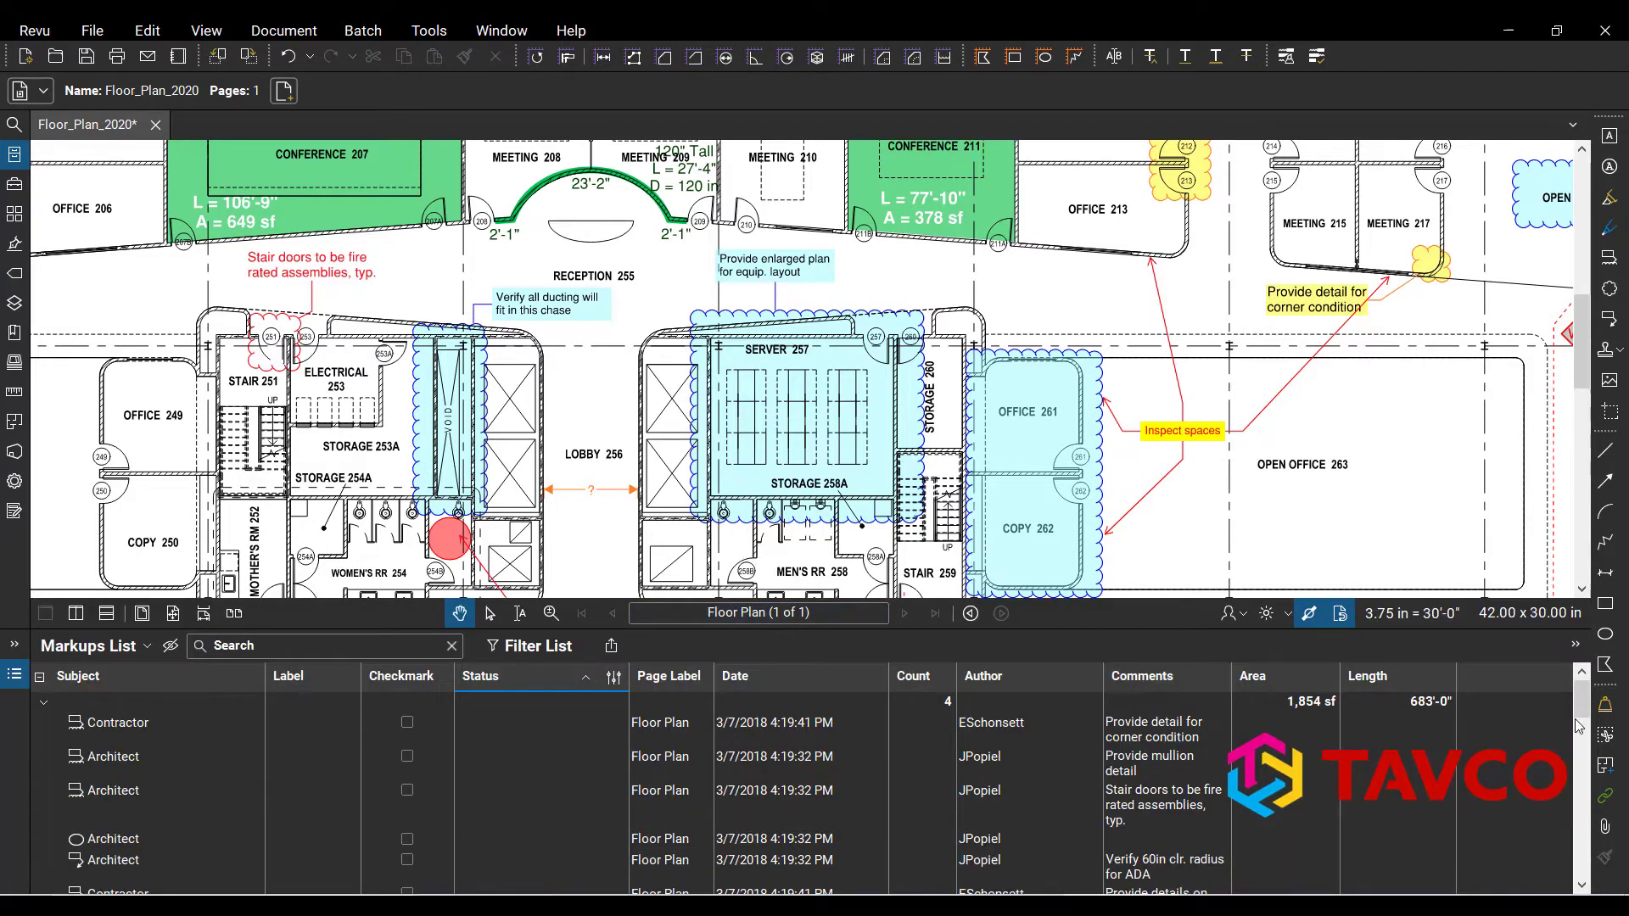
drag(1581, 717, 1588, 882)
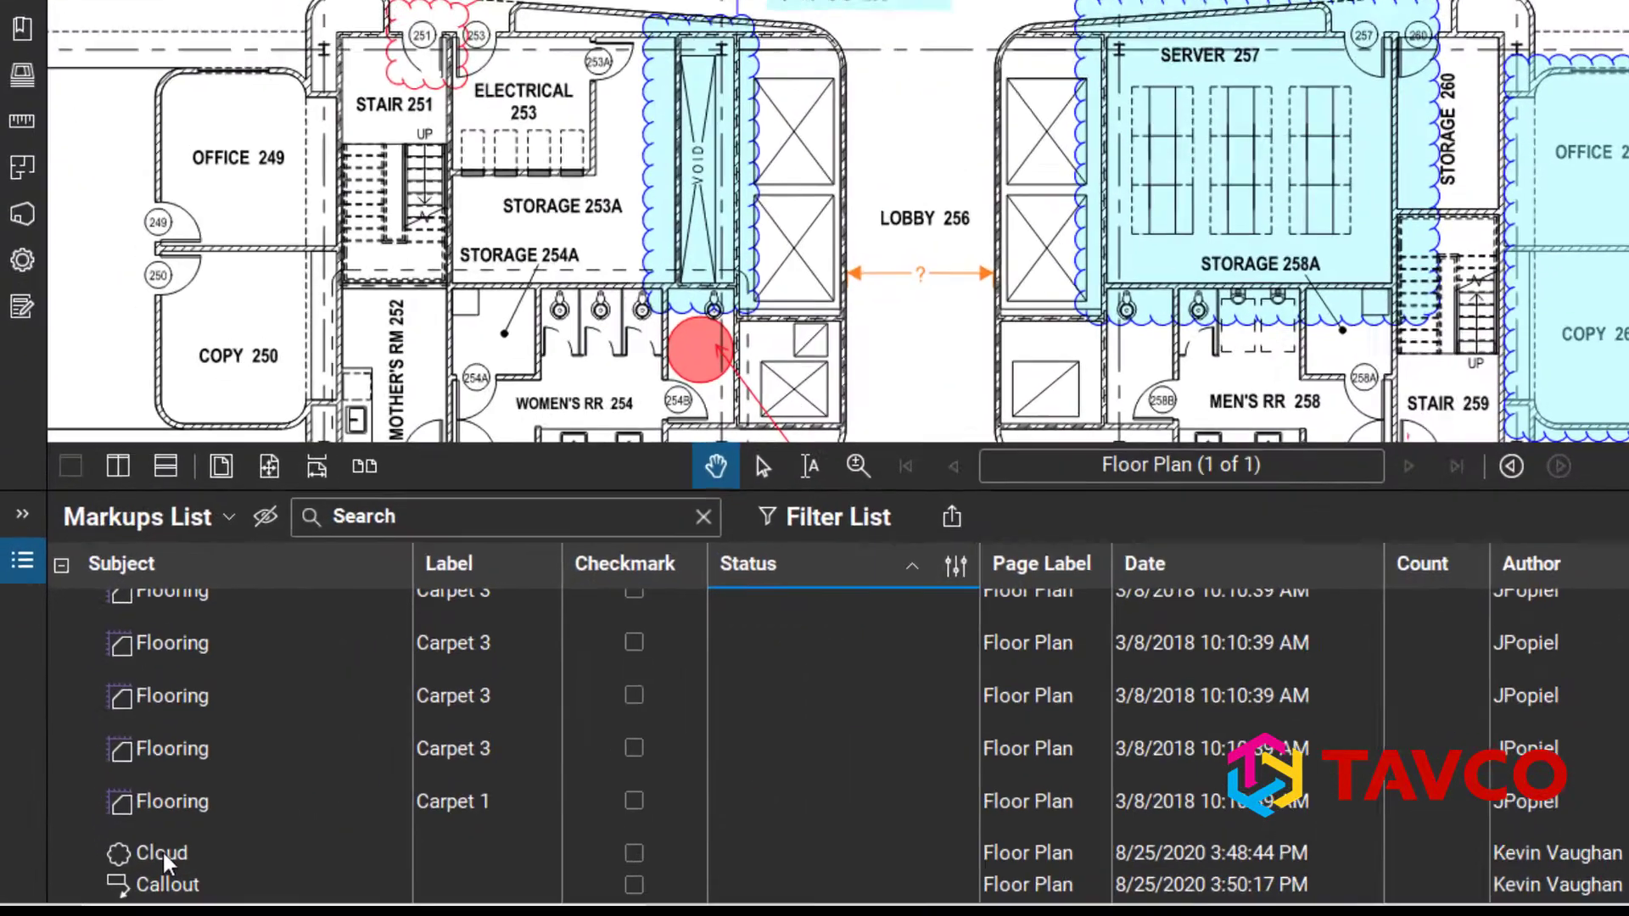
double_click(106, 862)
double_click(236, 849)
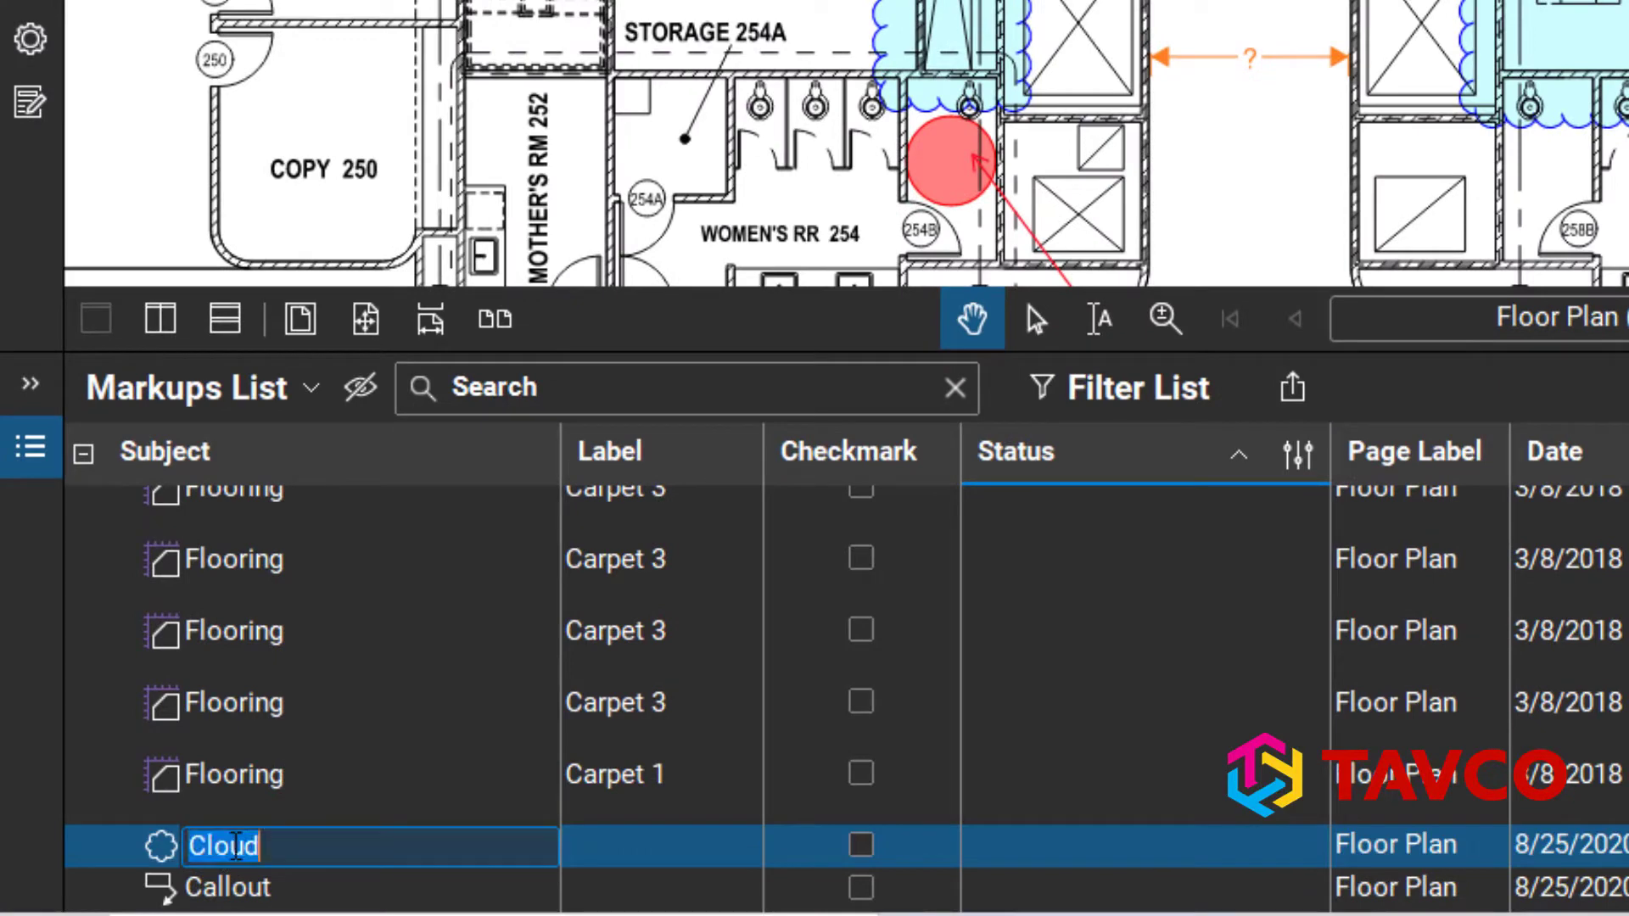
text(Group)
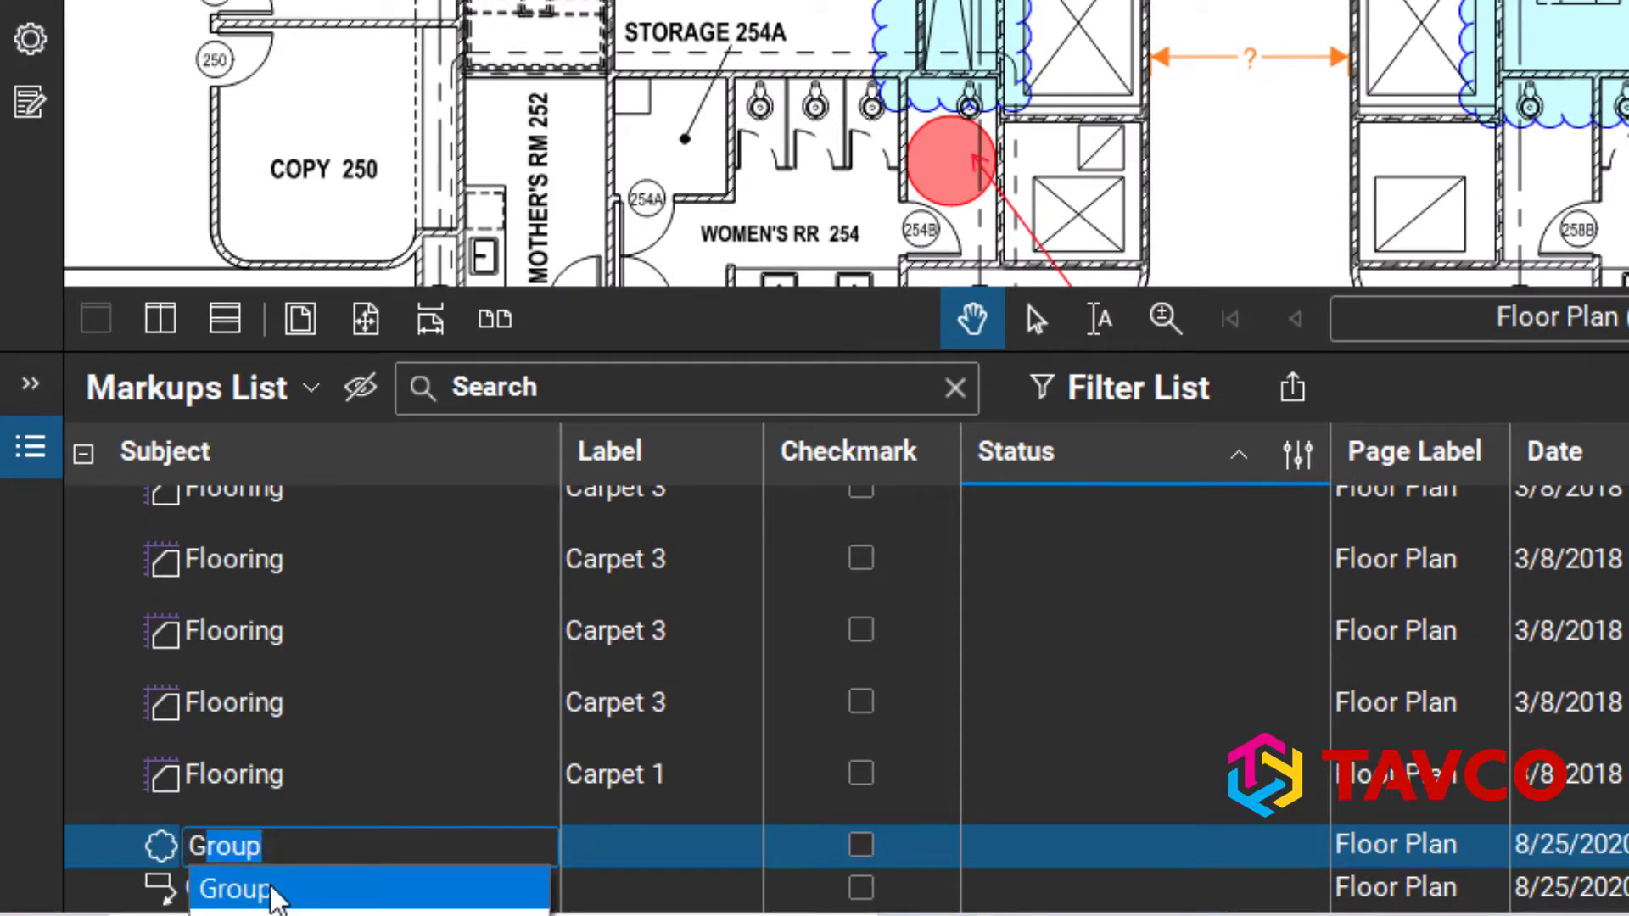
click(225, 895)
- Change the Callout markup's subject to Group and turn on column filtering
click(222, 887)
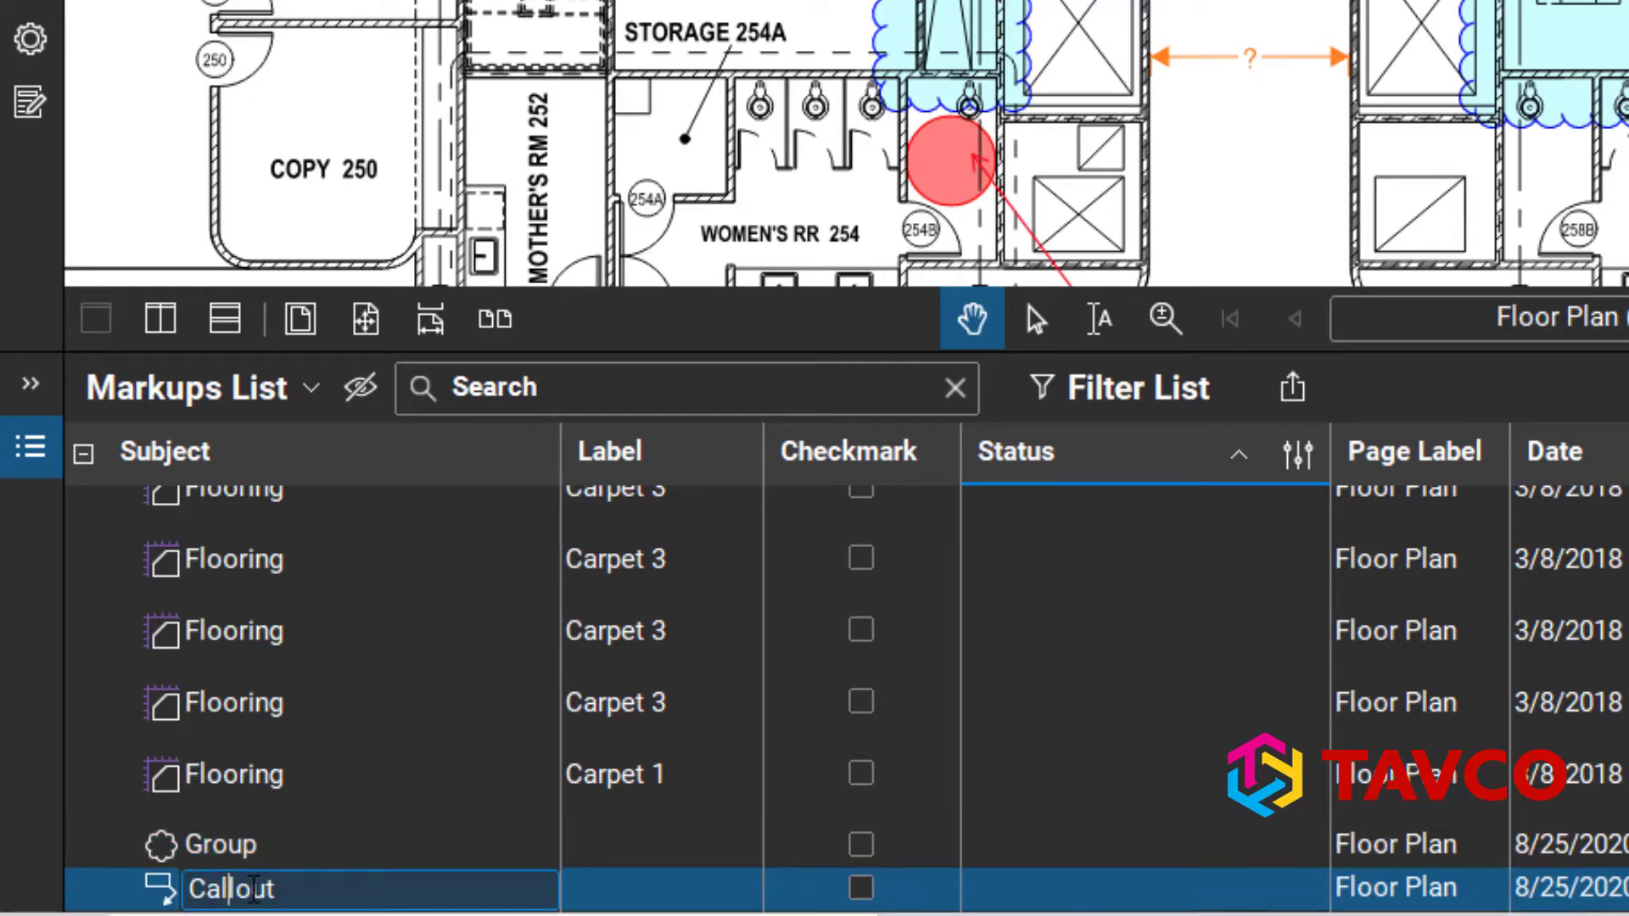
click(254, 889)
text(group)
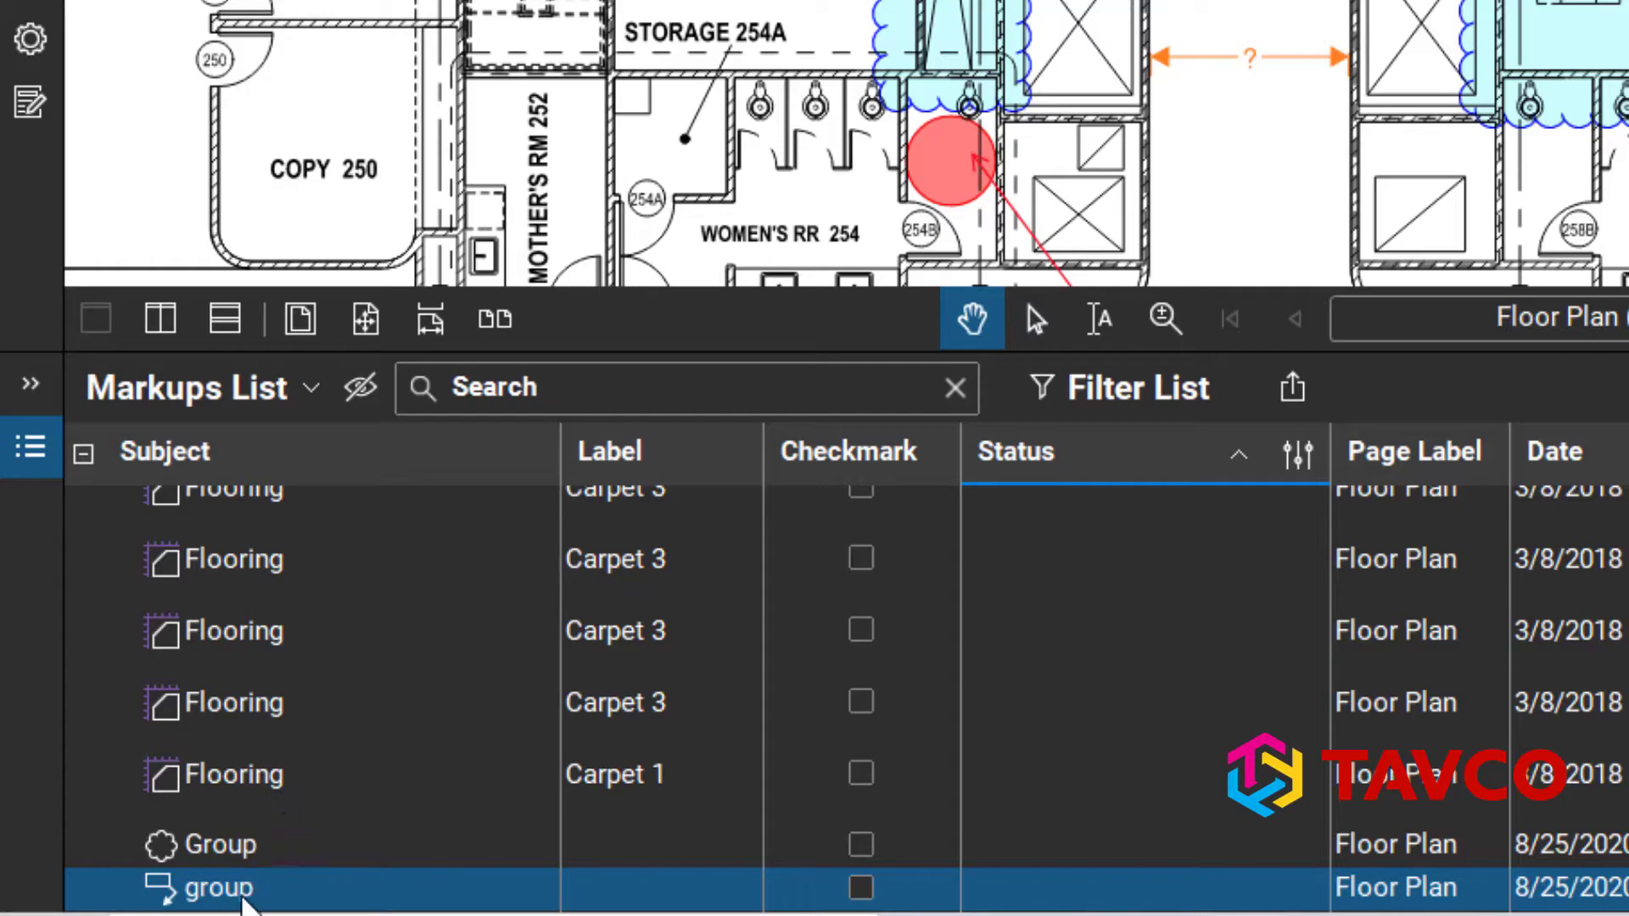
key(BackSpace)
key(BackSpace)
text(group)
double_click(216, 891)
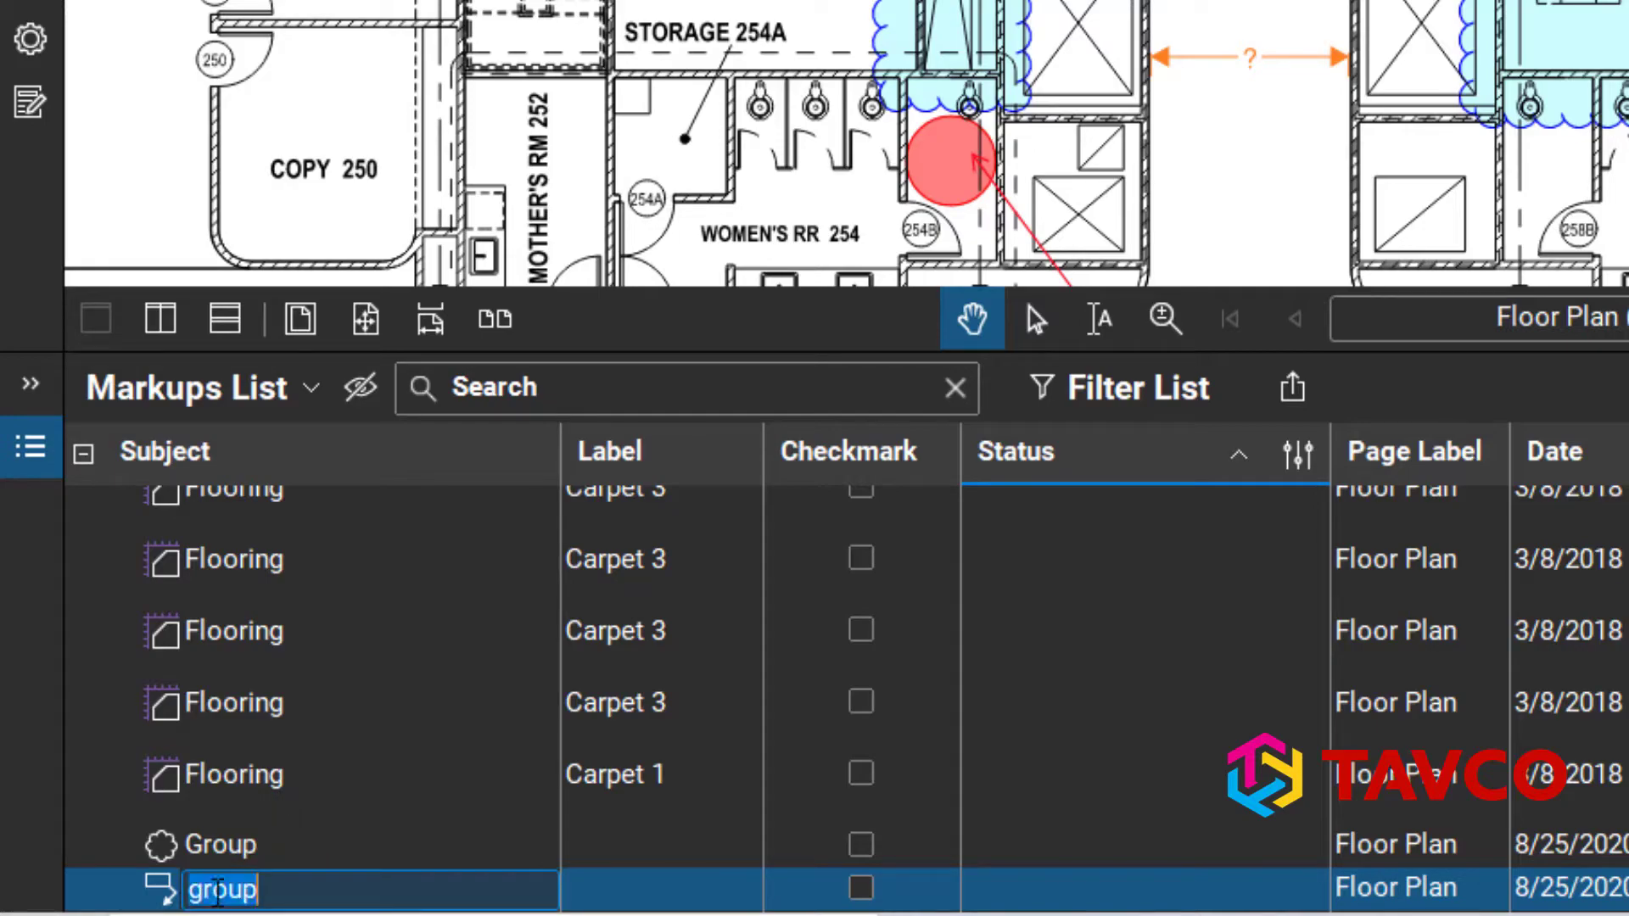
key(Return)
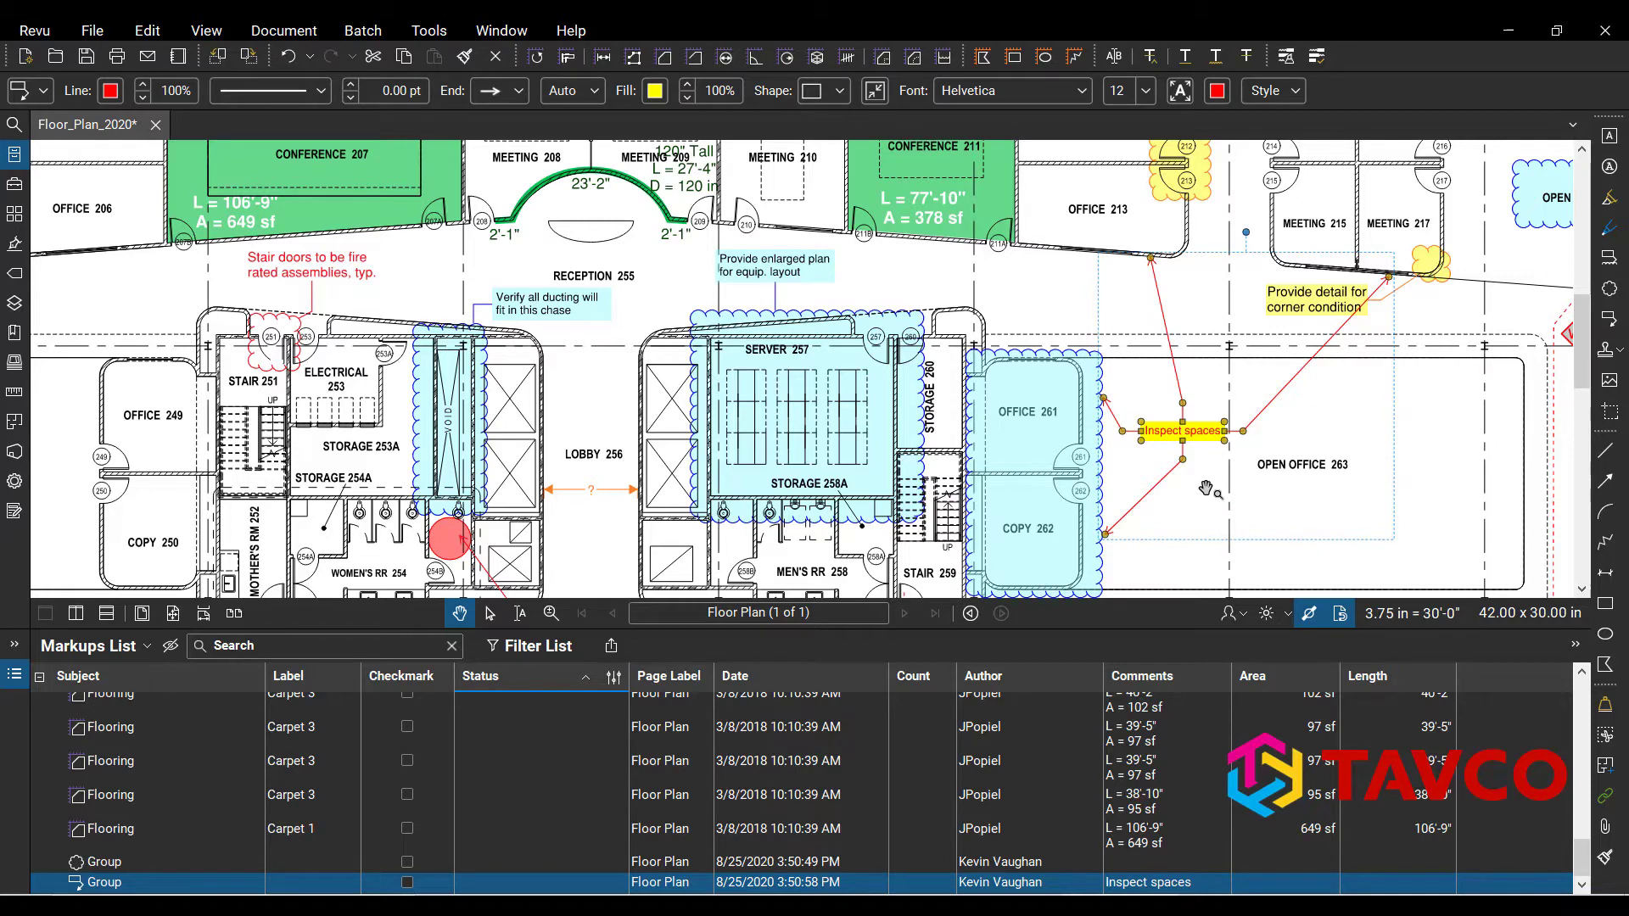
drag(1215, 514, 937, 434)
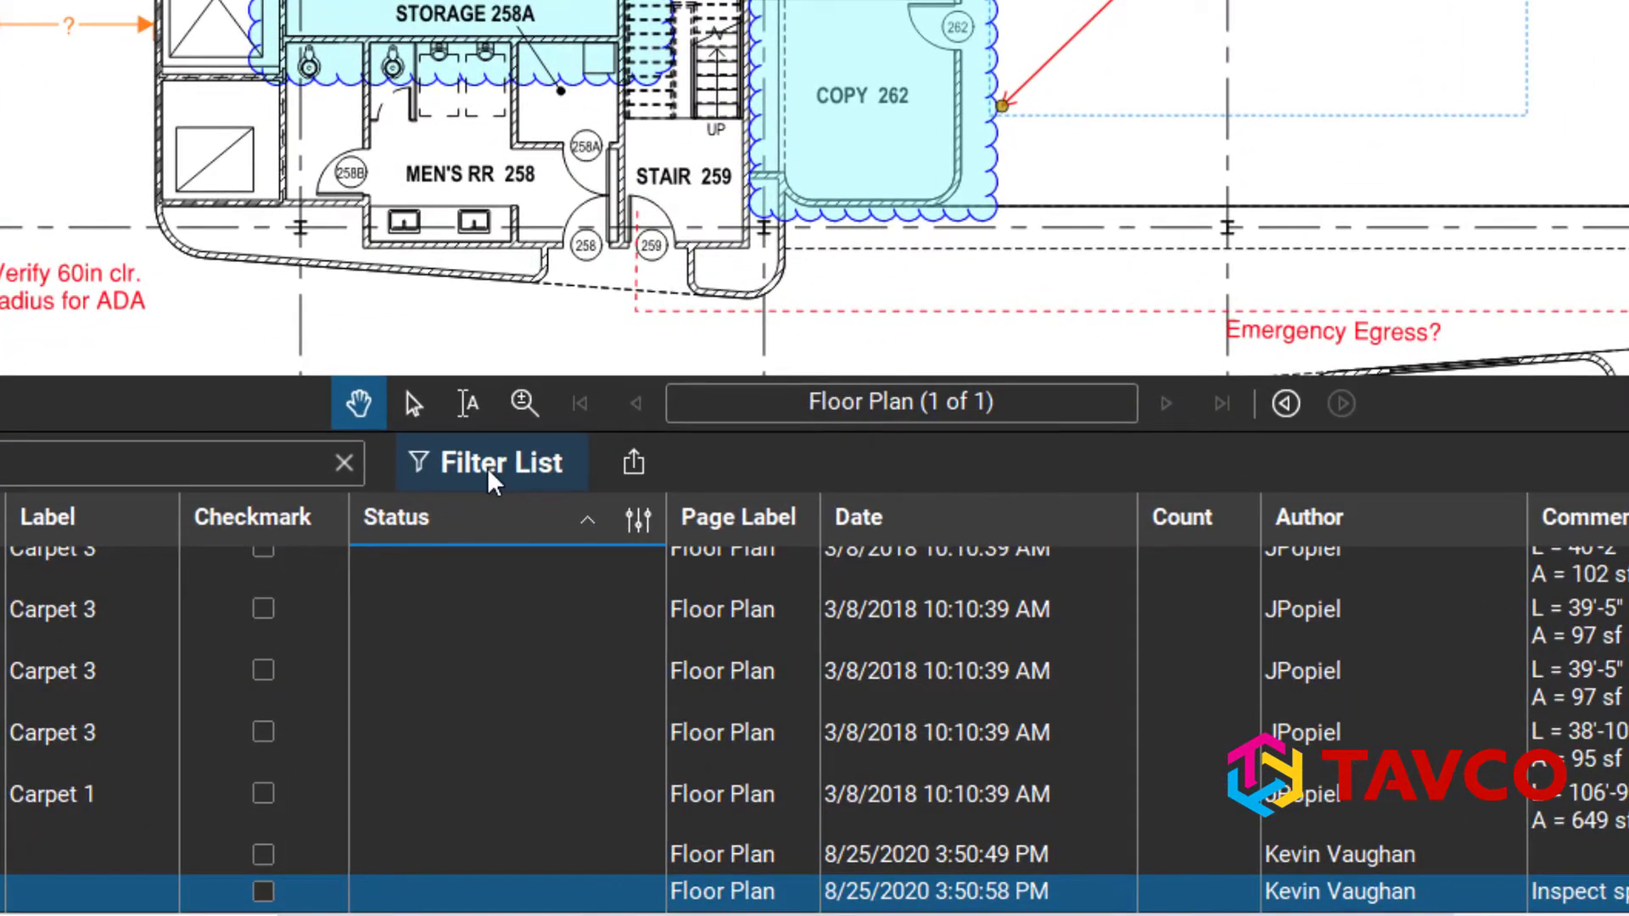
click(487, 466)
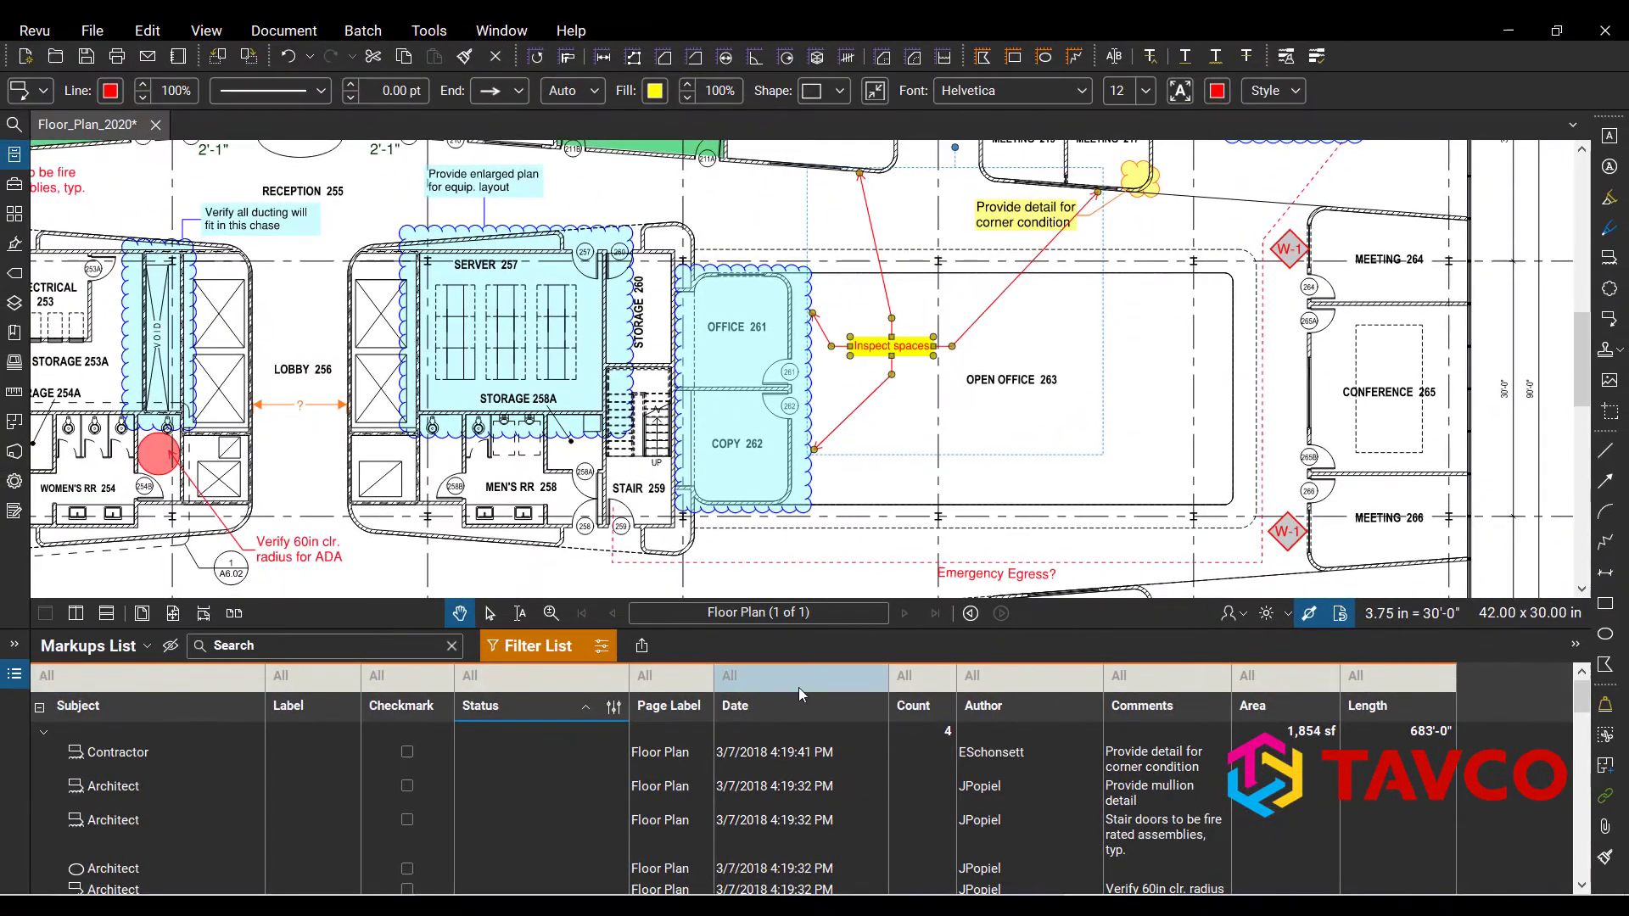
- Set the Subject column filter to Group only
click(146, 684)
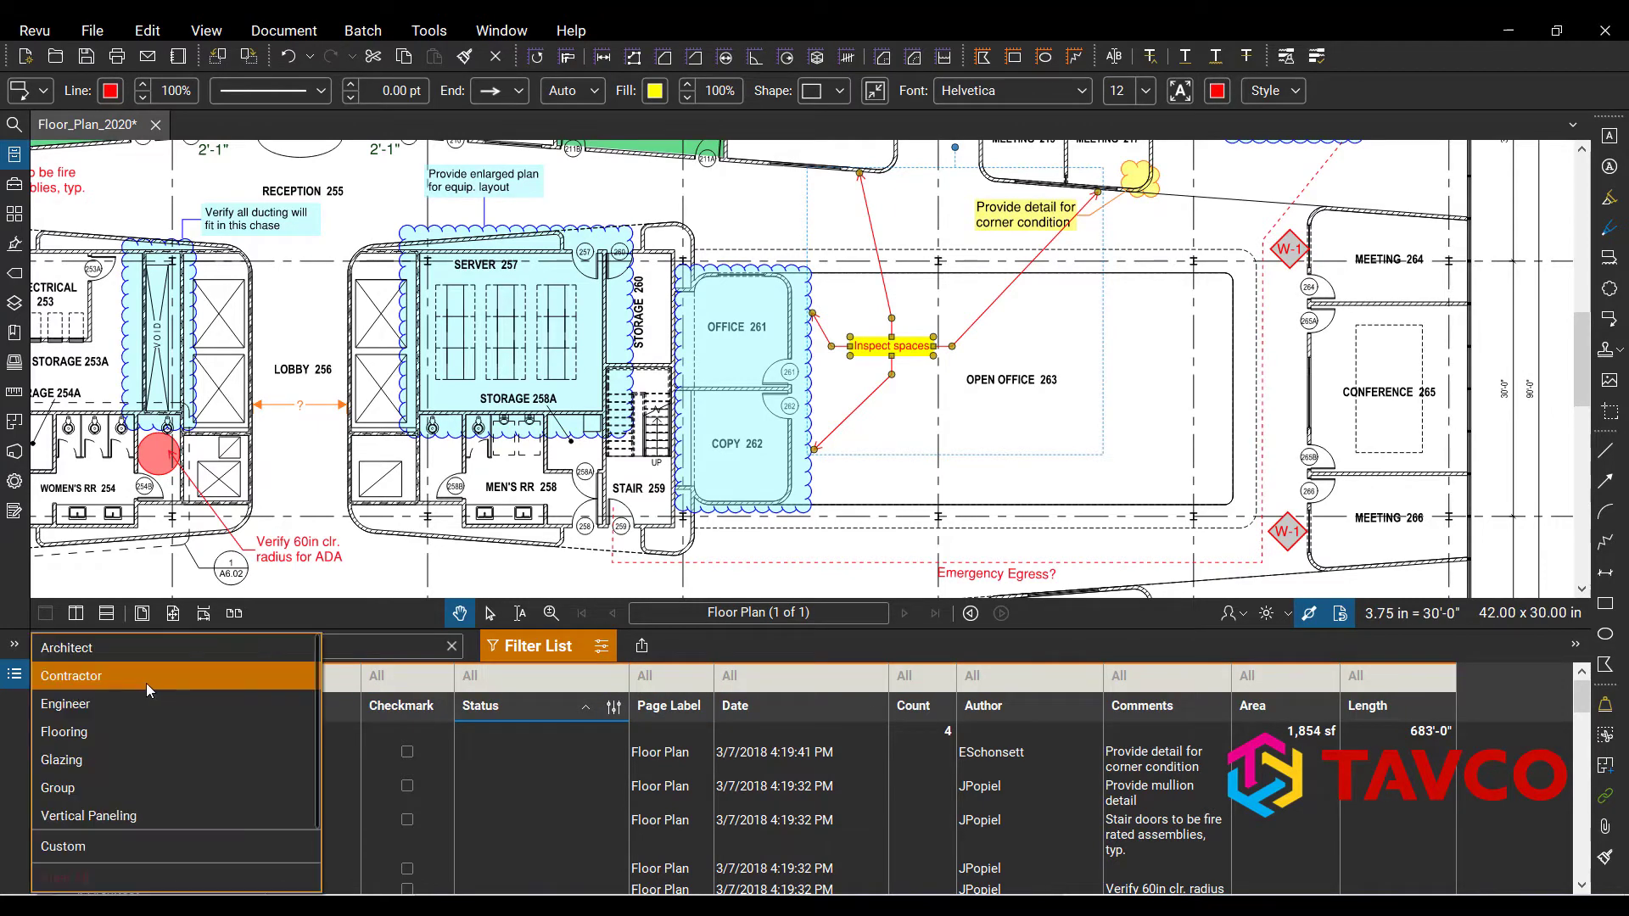
click(106, 791)
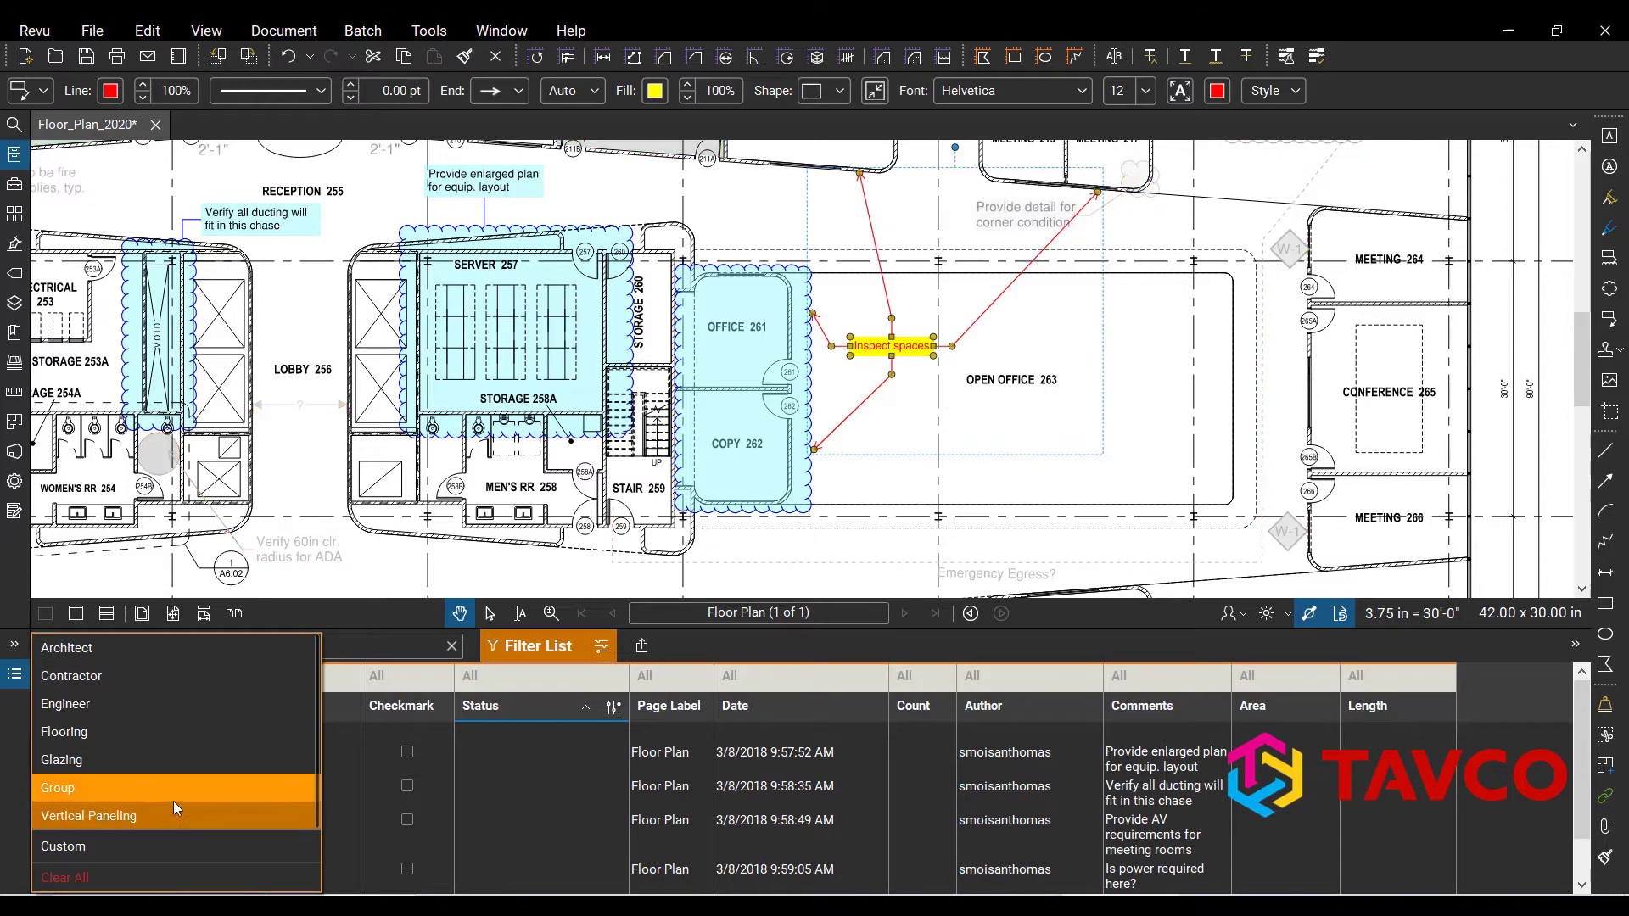
click(1001, 513)
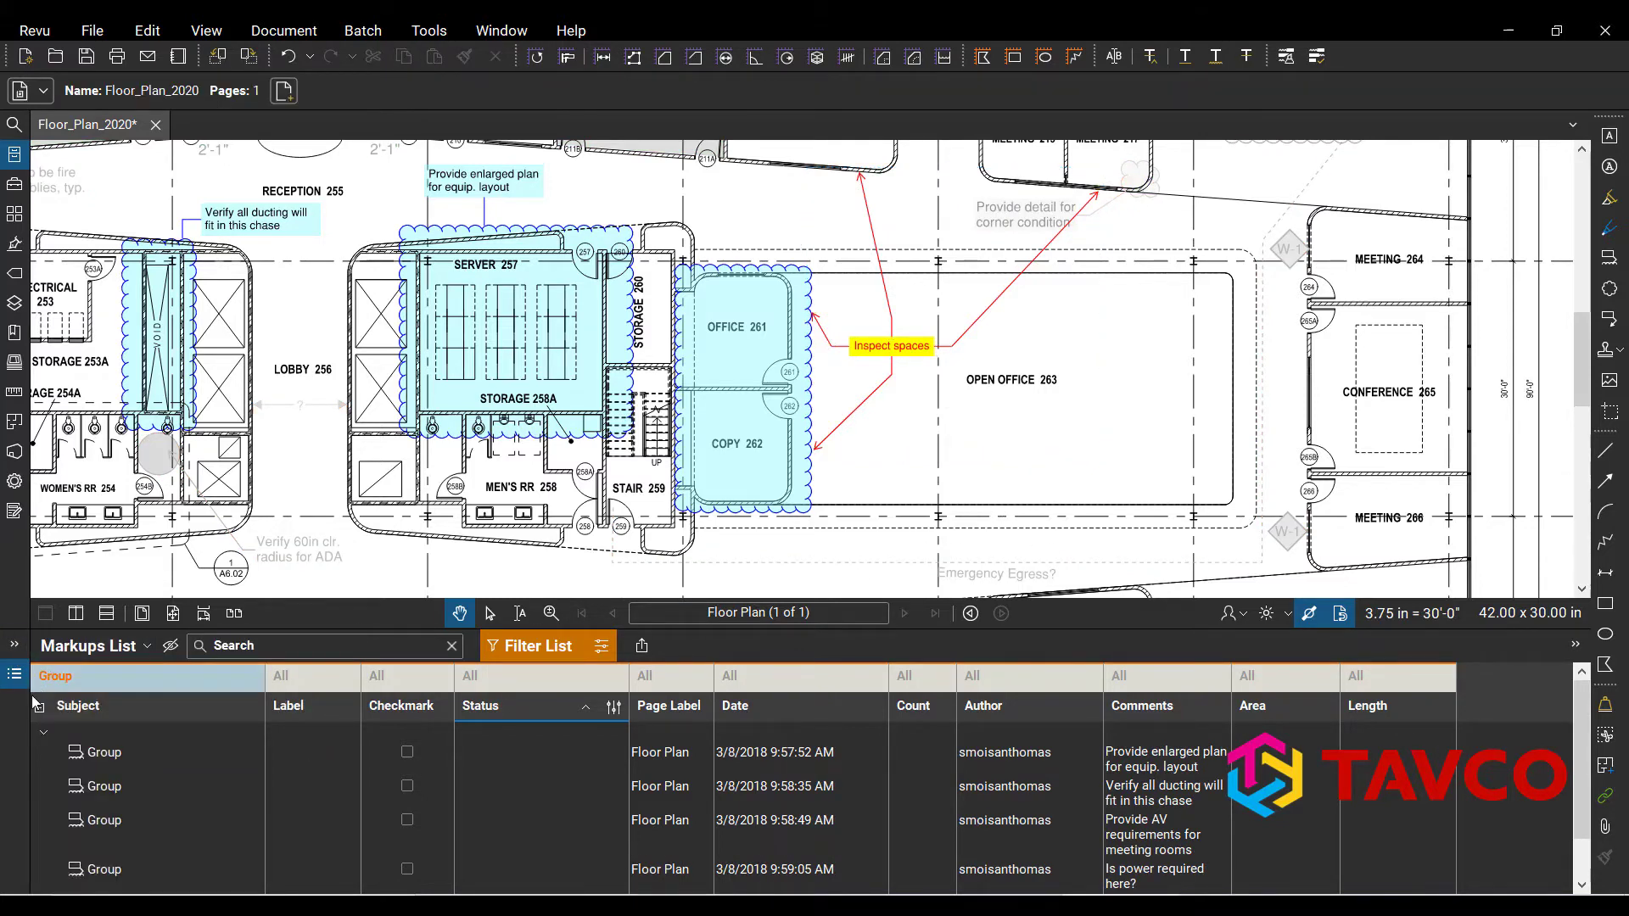
click(15, 676)
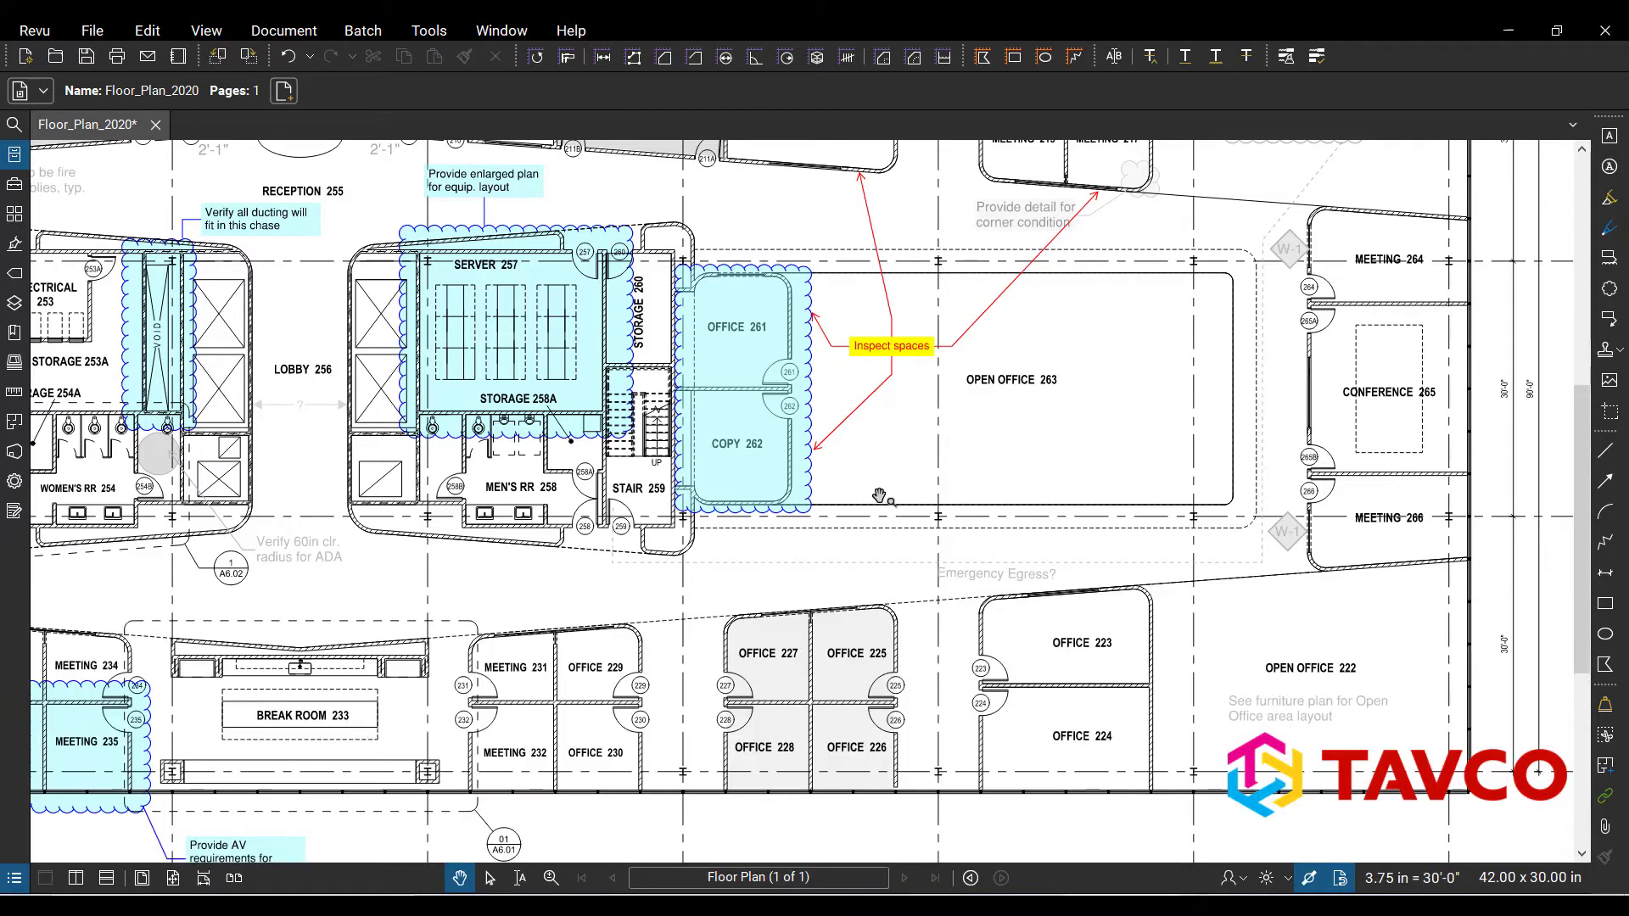
scroll(1036, 525, down, 2)
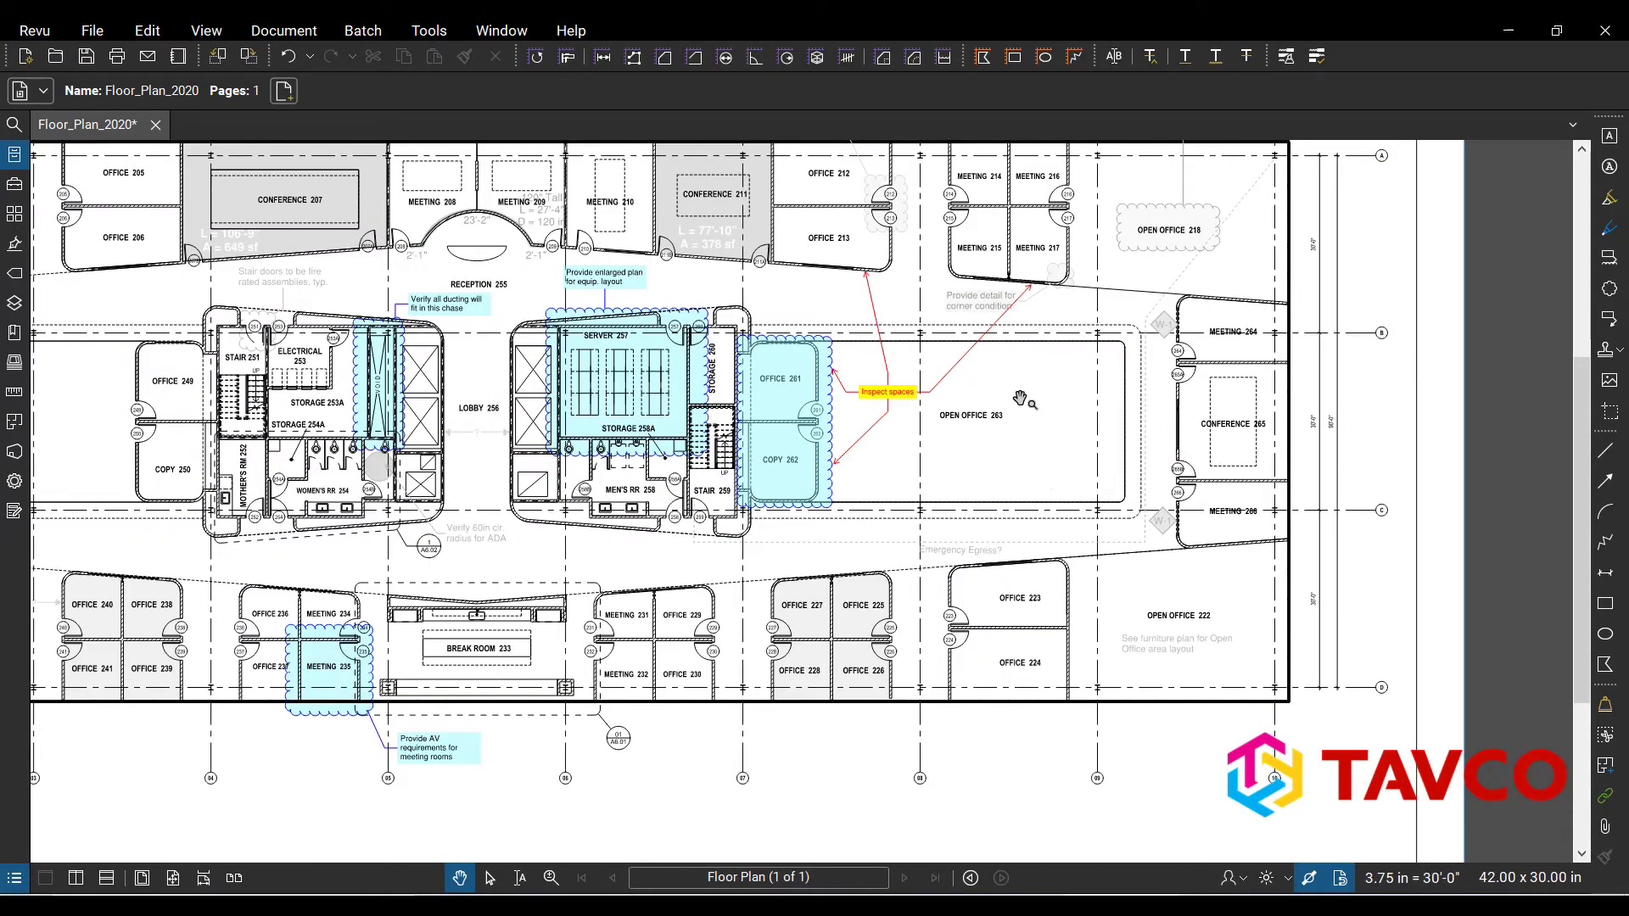
mouse_move(1023, 398)
mouse_down()
mouse_move(1262, 505)
mouse_move(1322, 450)
mouse_up()
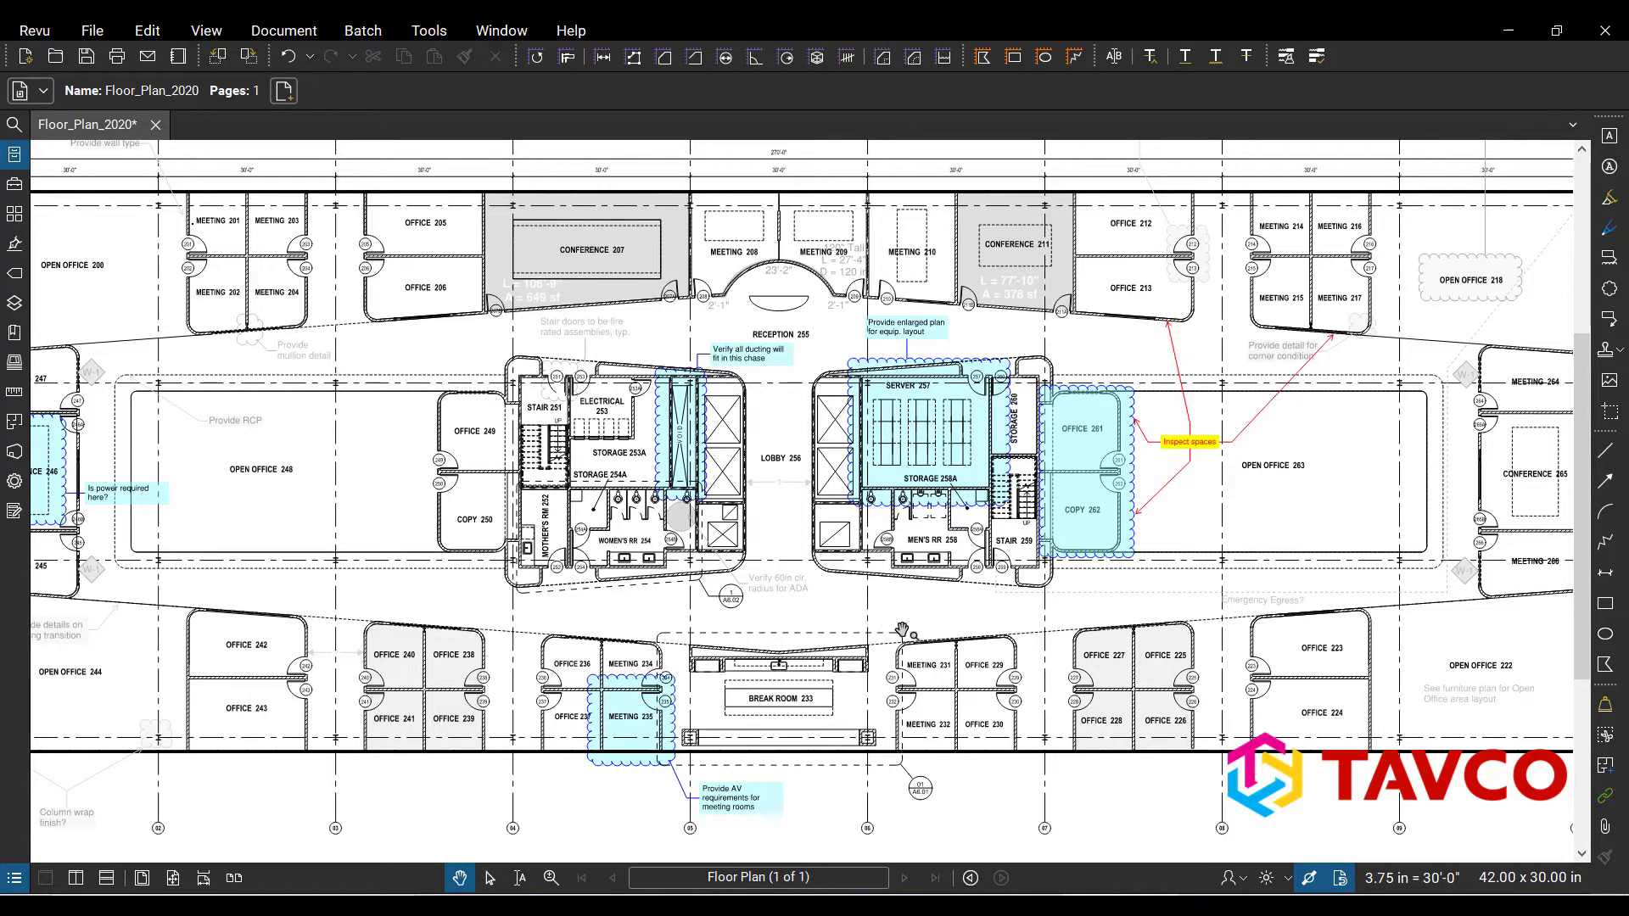
click(13, 878)
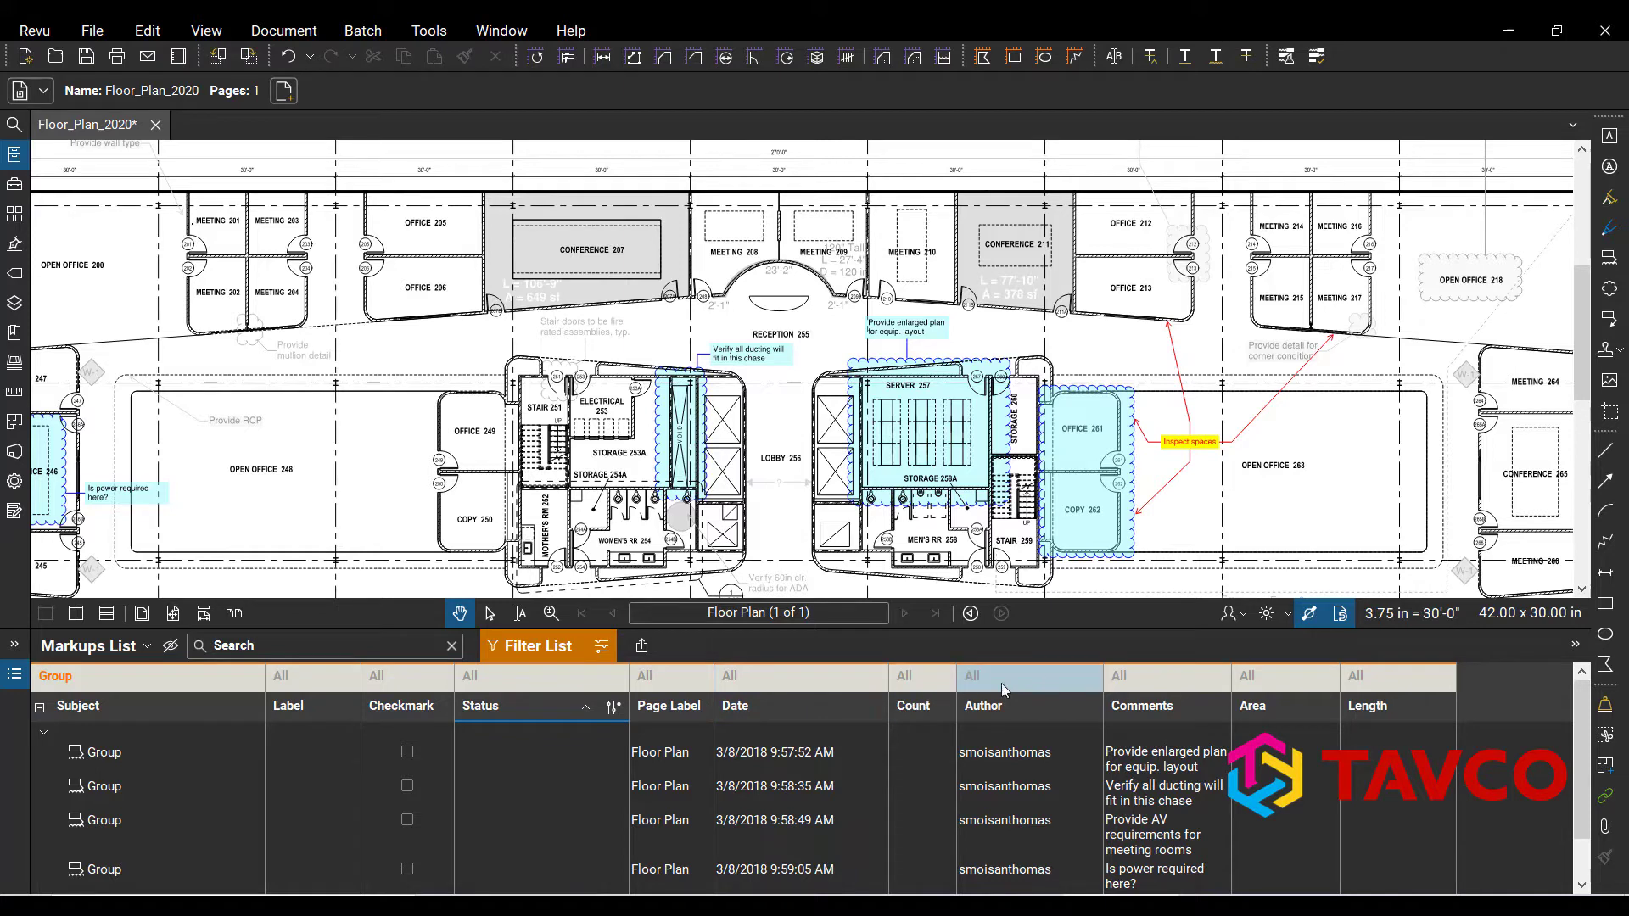
- Set the Author column filter to a single author, leaving the cloud and callout listed
click(1025, 680)
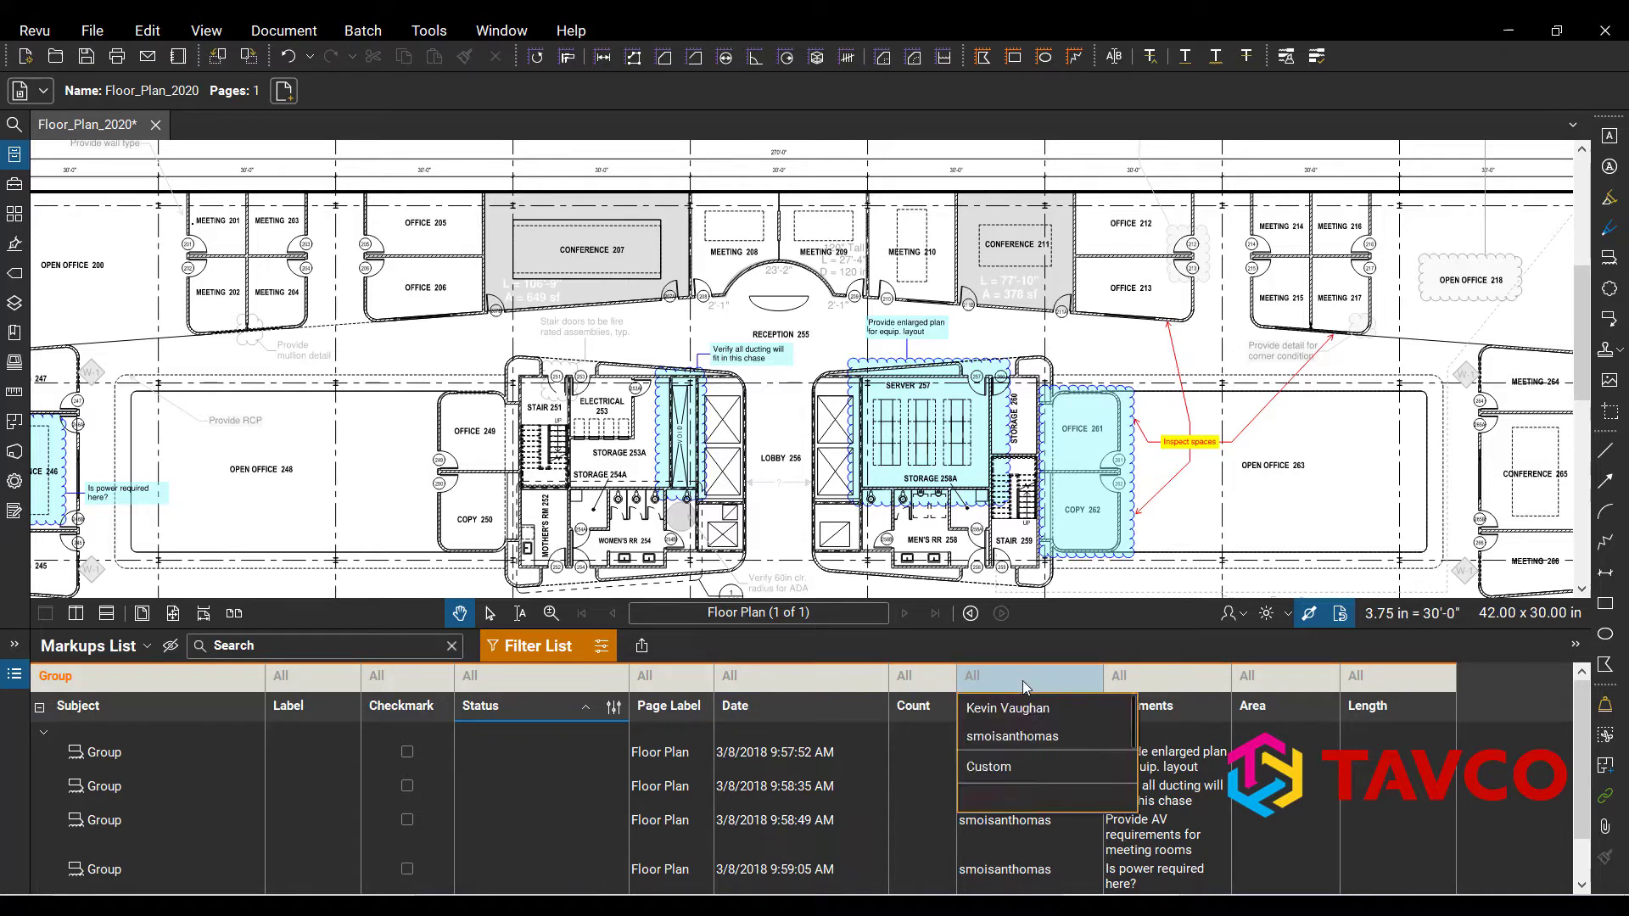
click(985, 711)
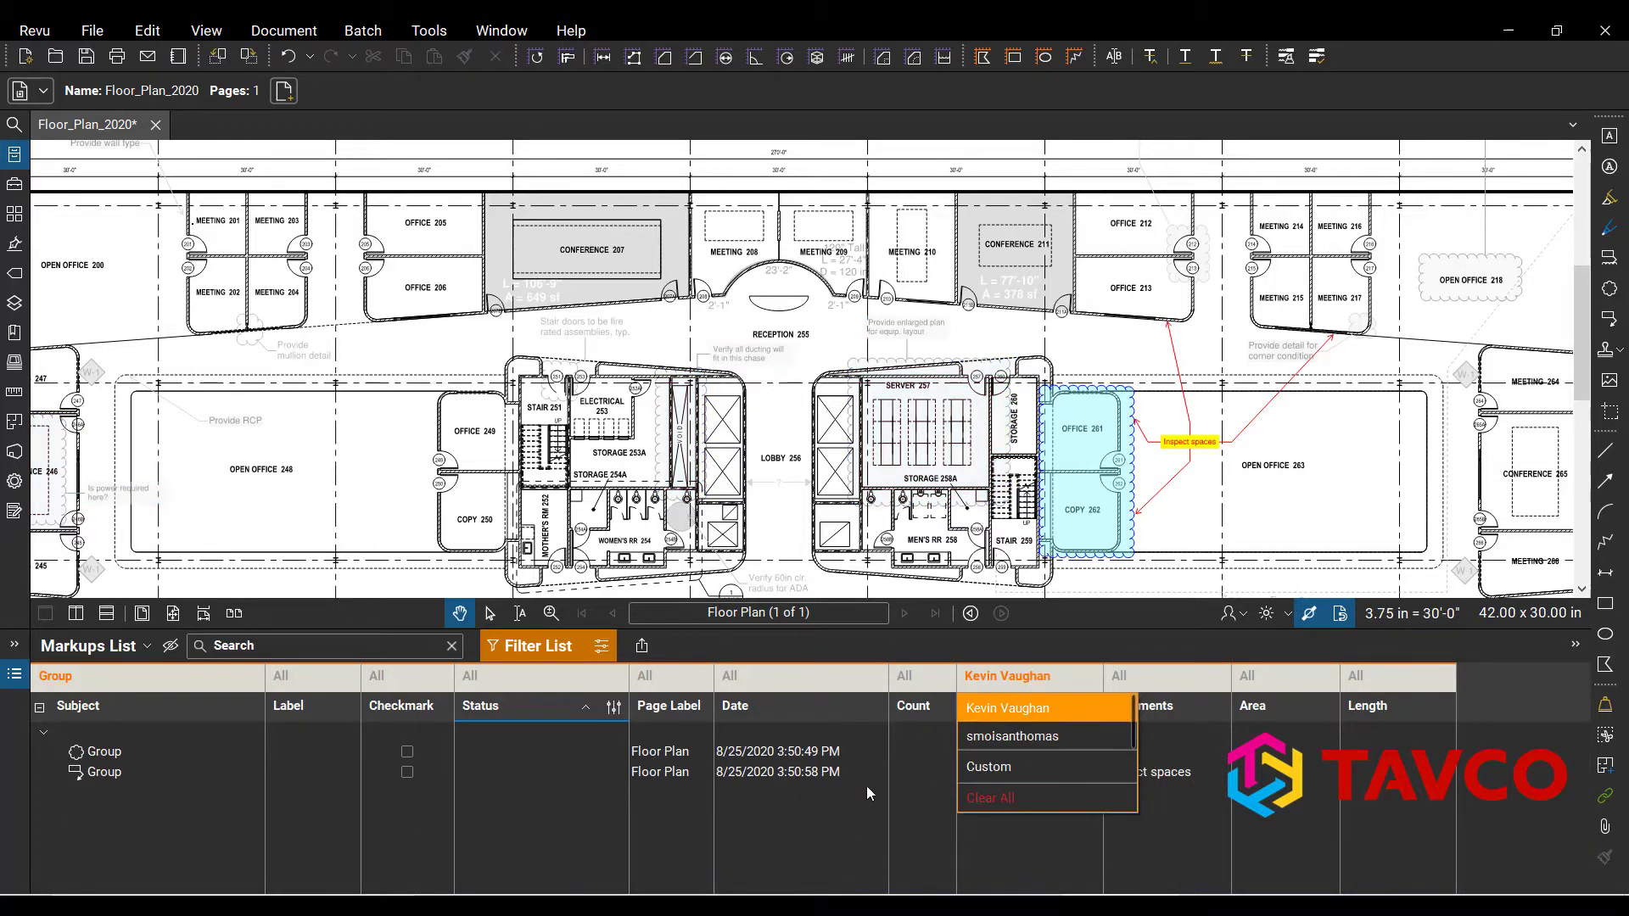
click(796, 862)
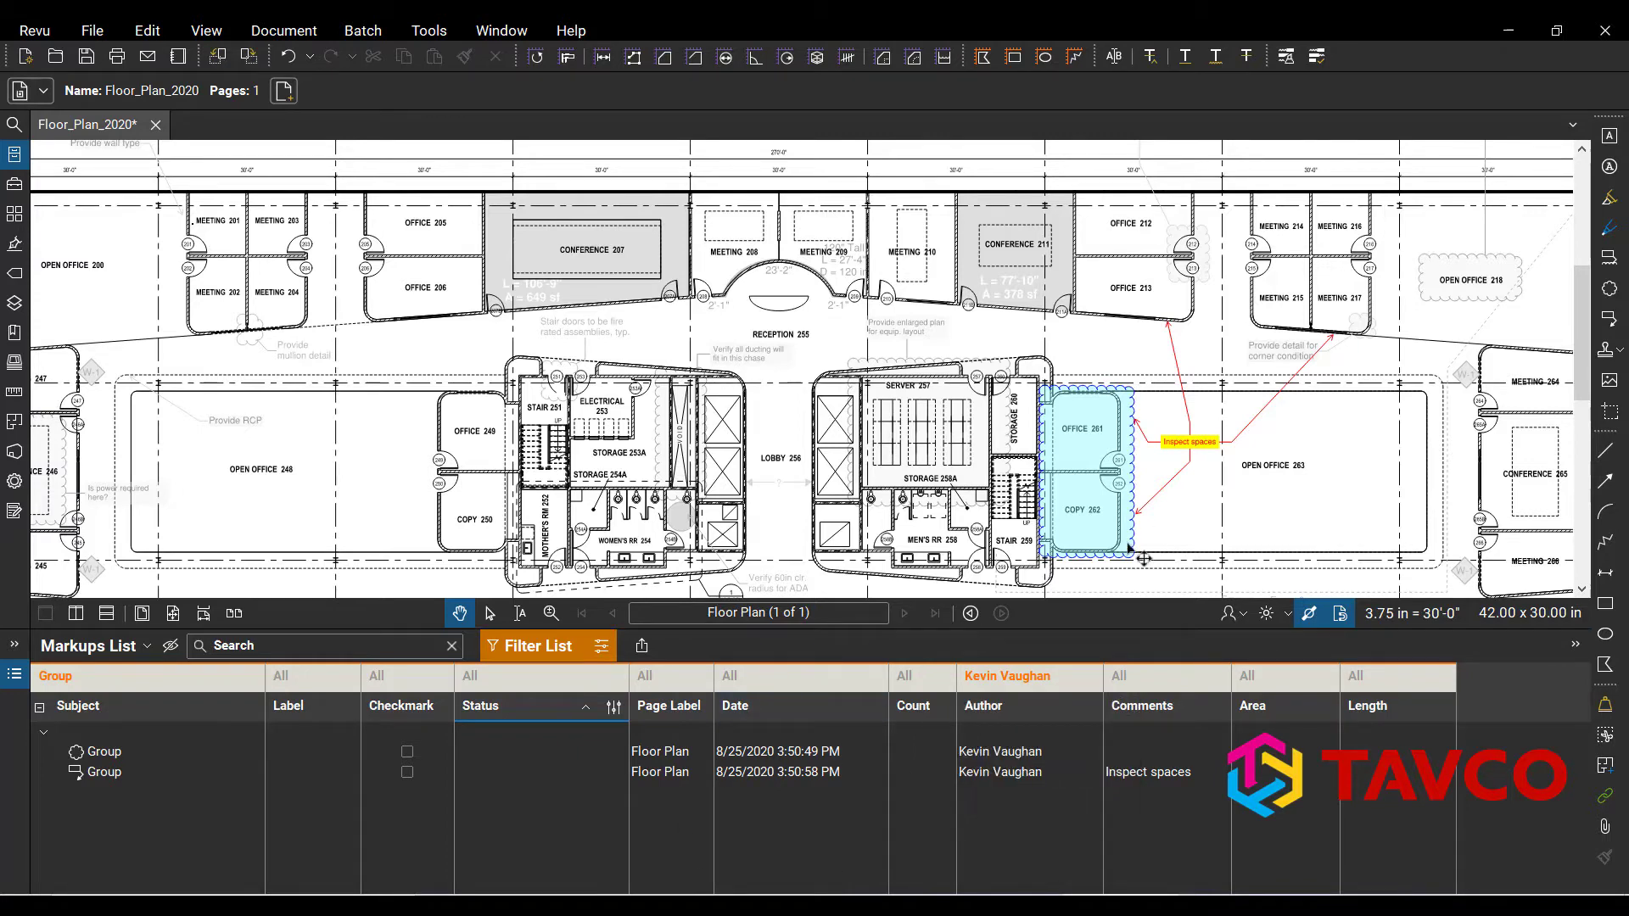
drag(1349, 497, 1176, 442)
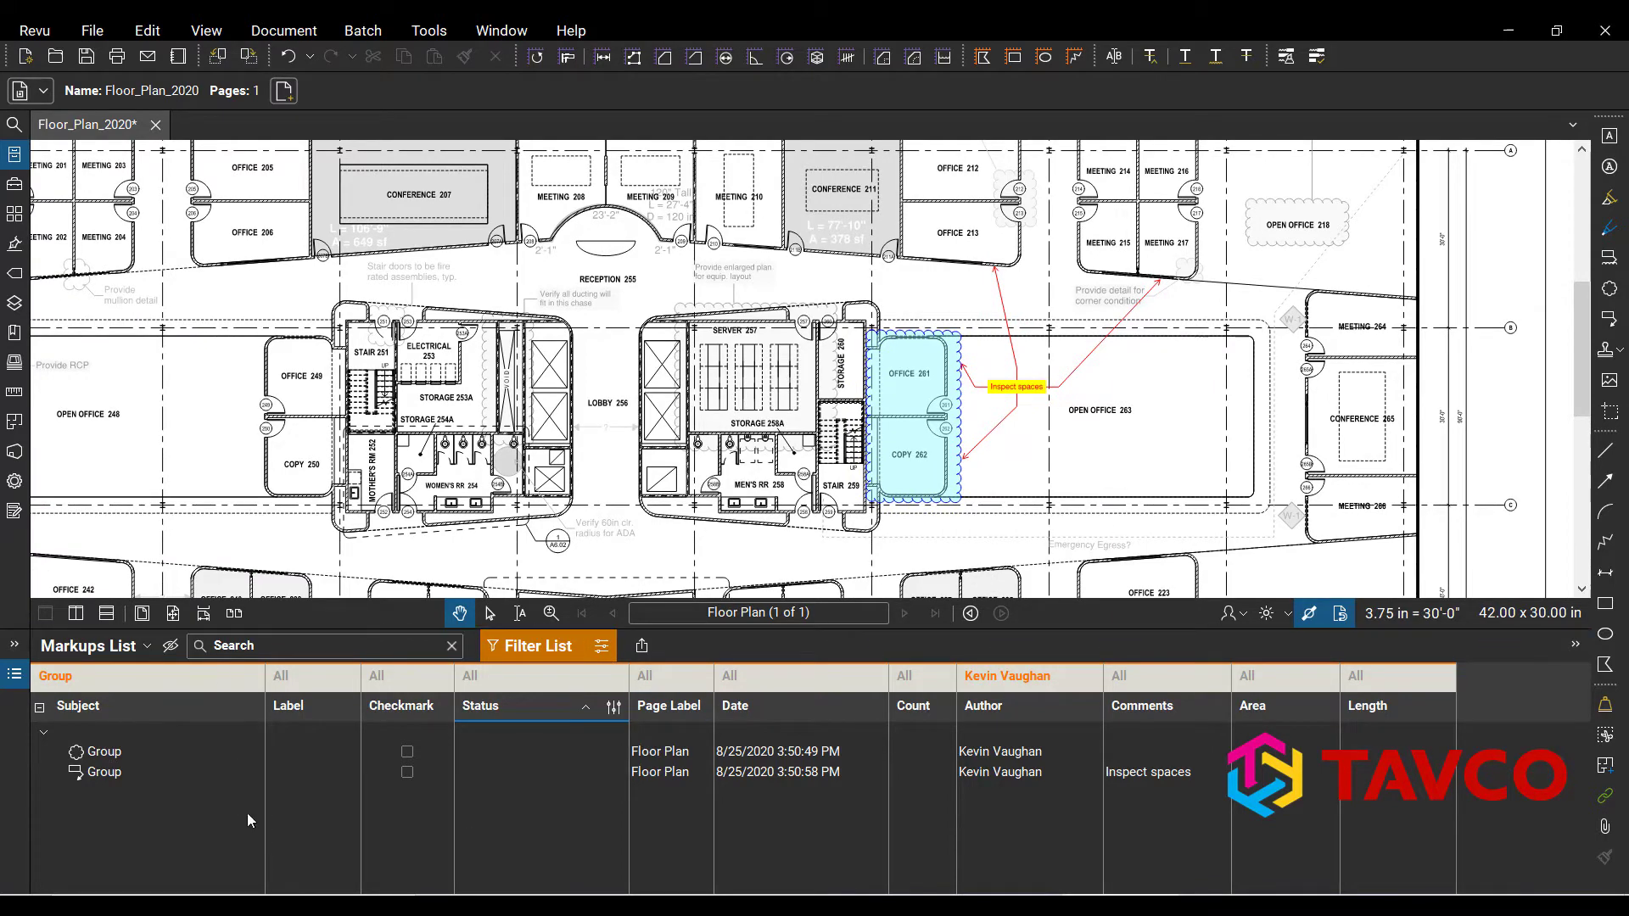
- Save the current filter under a name based on the author, then delete the older duplicate filter
click(601, 647)
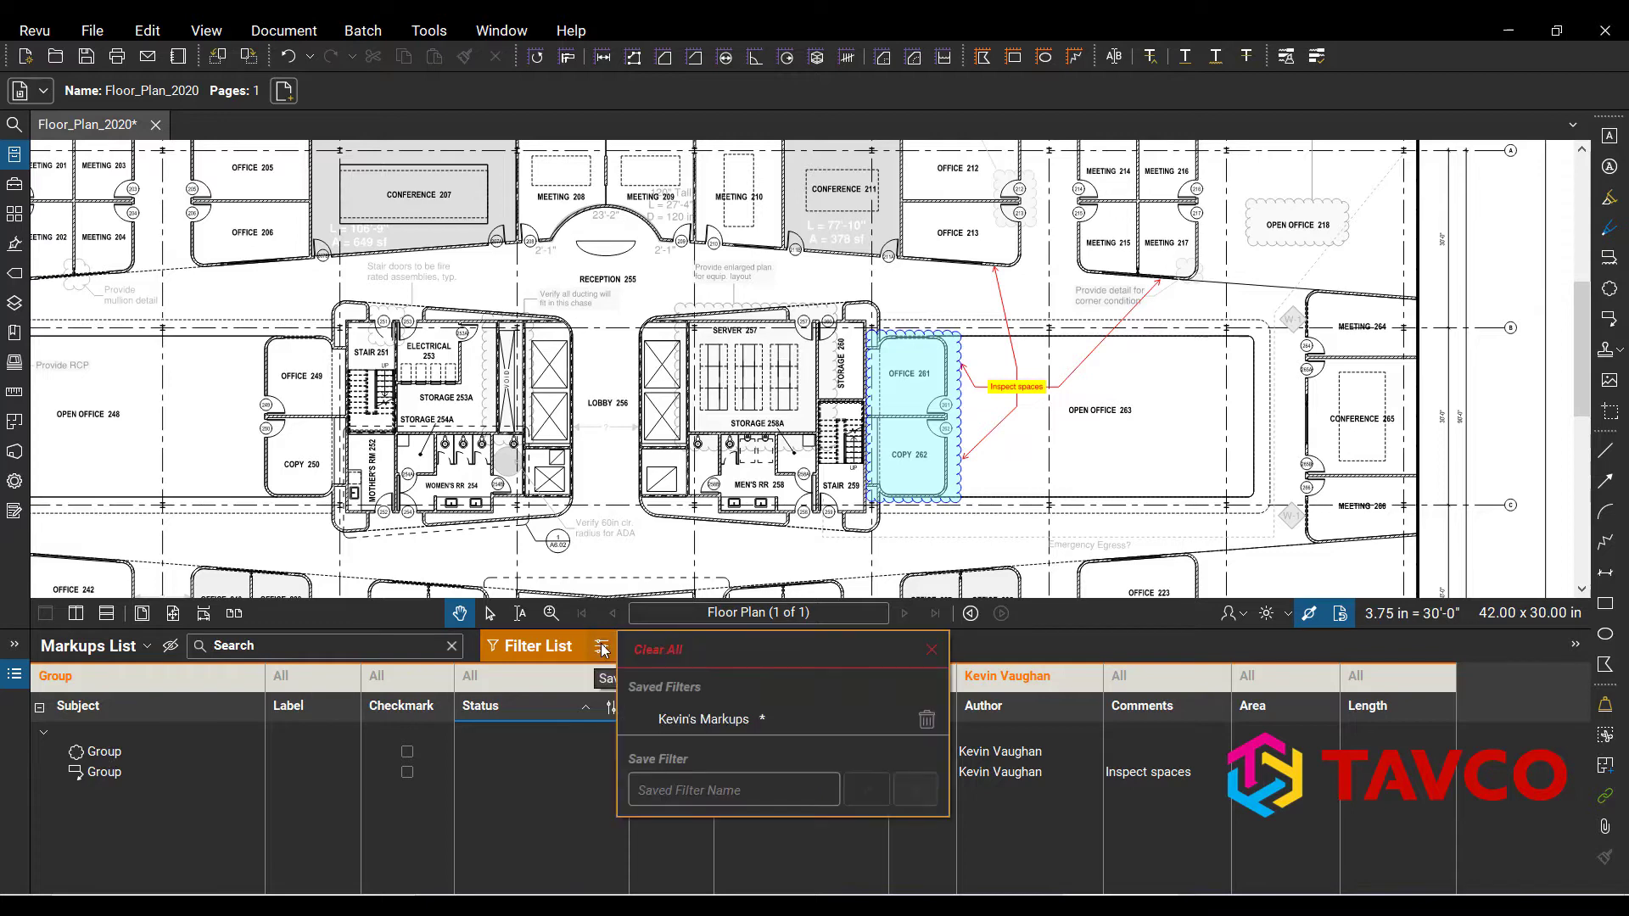
click(713, 725)
click(713, 725)
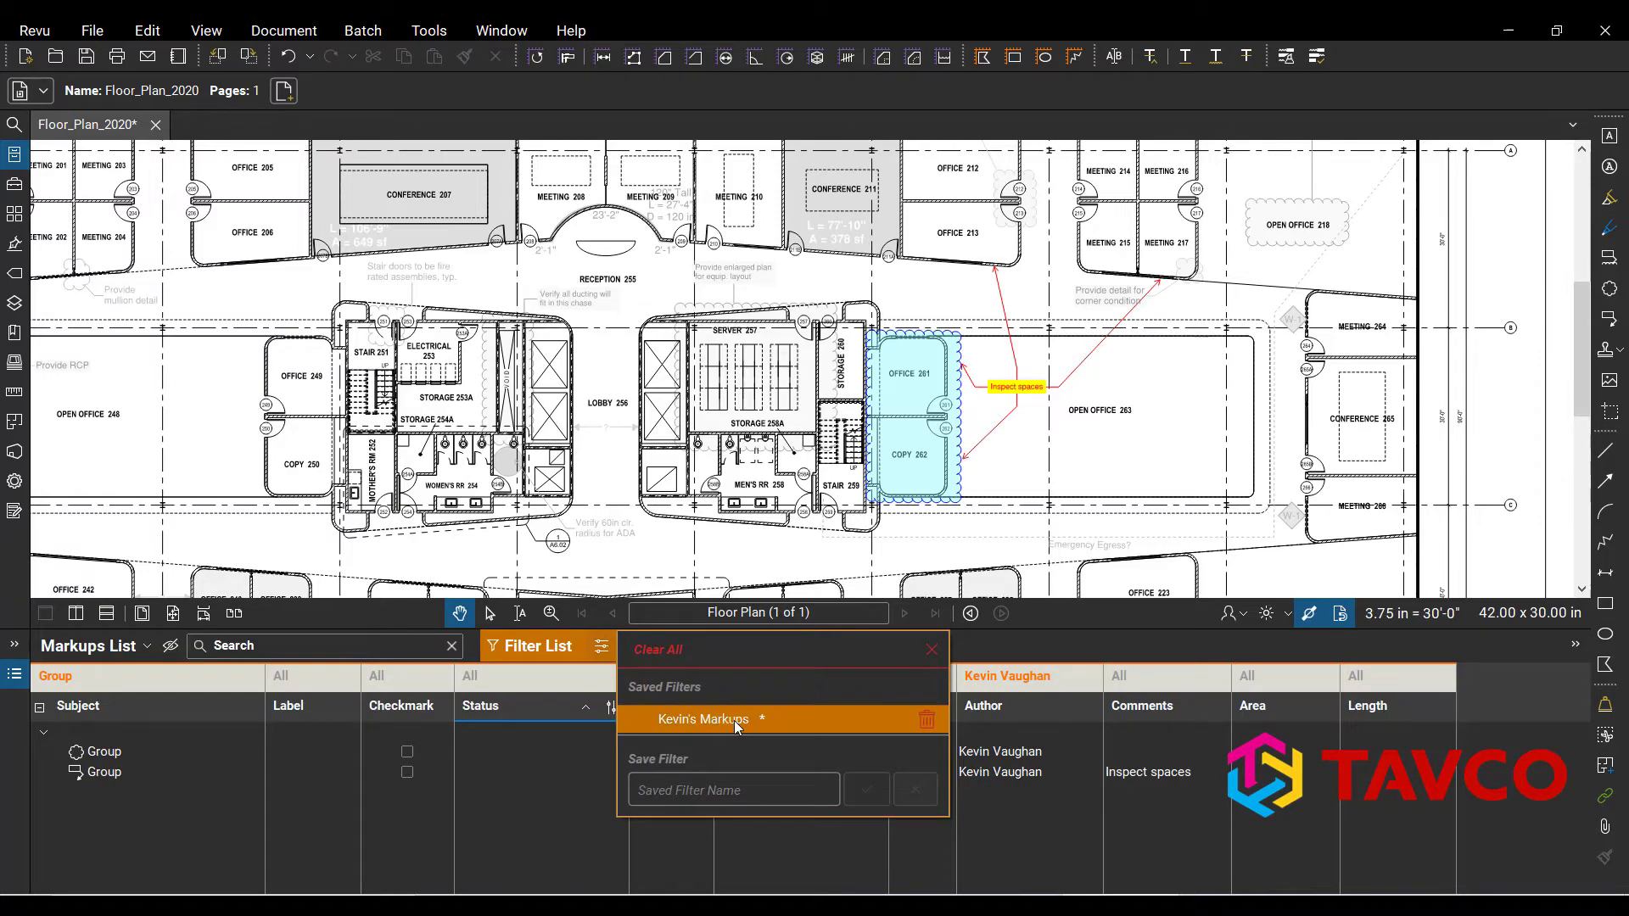
click(702, 790)
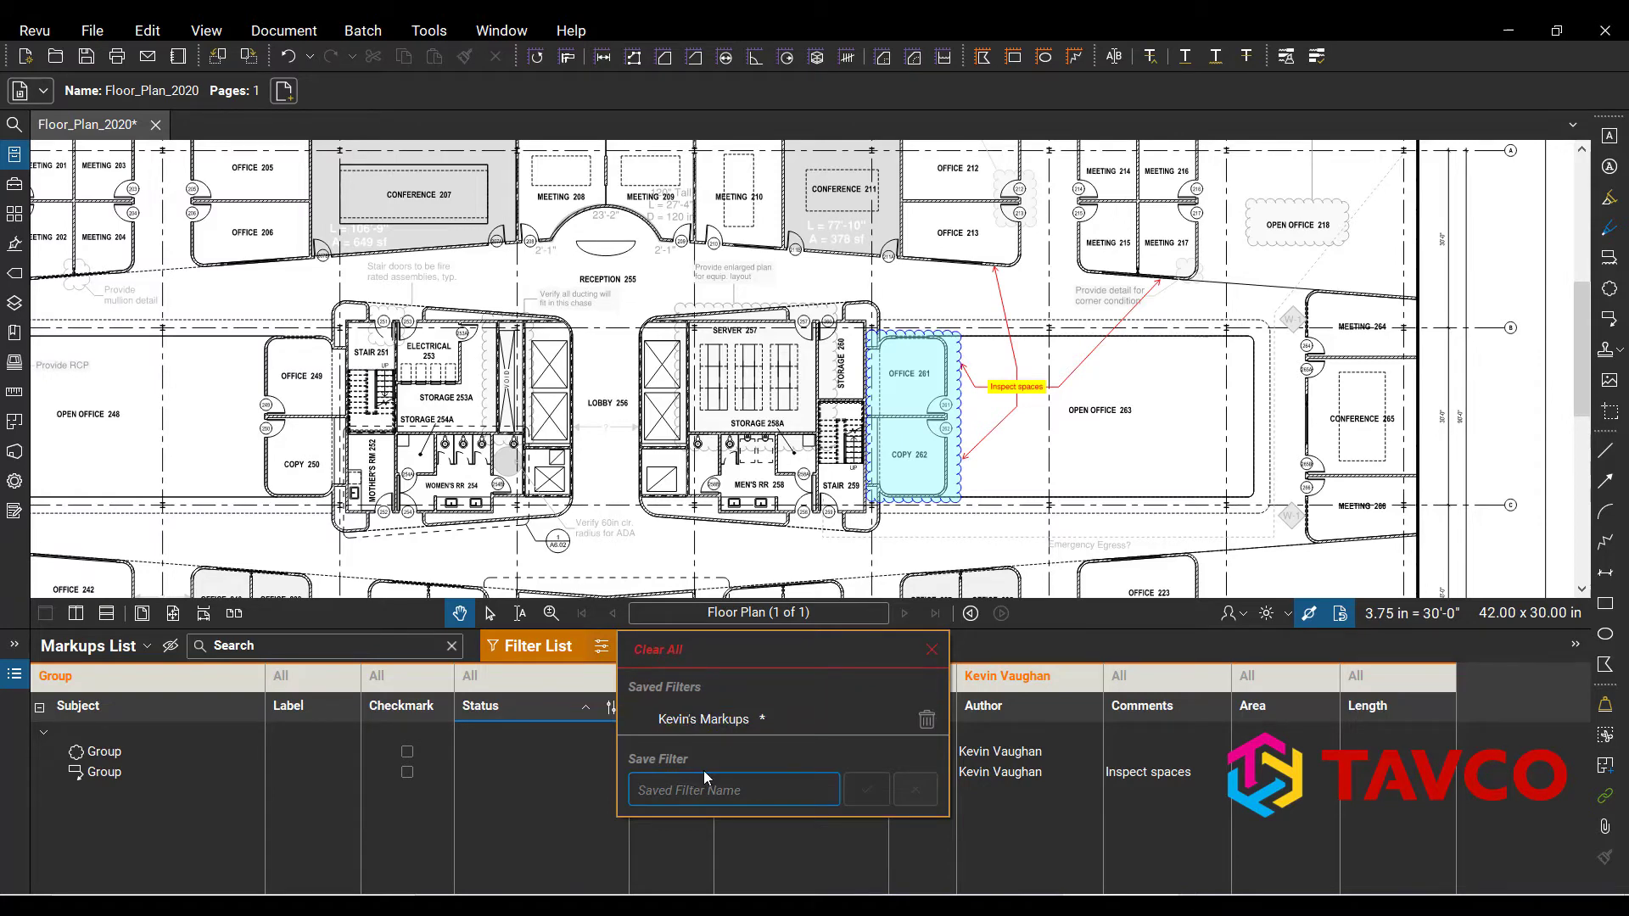
text(Kevin)
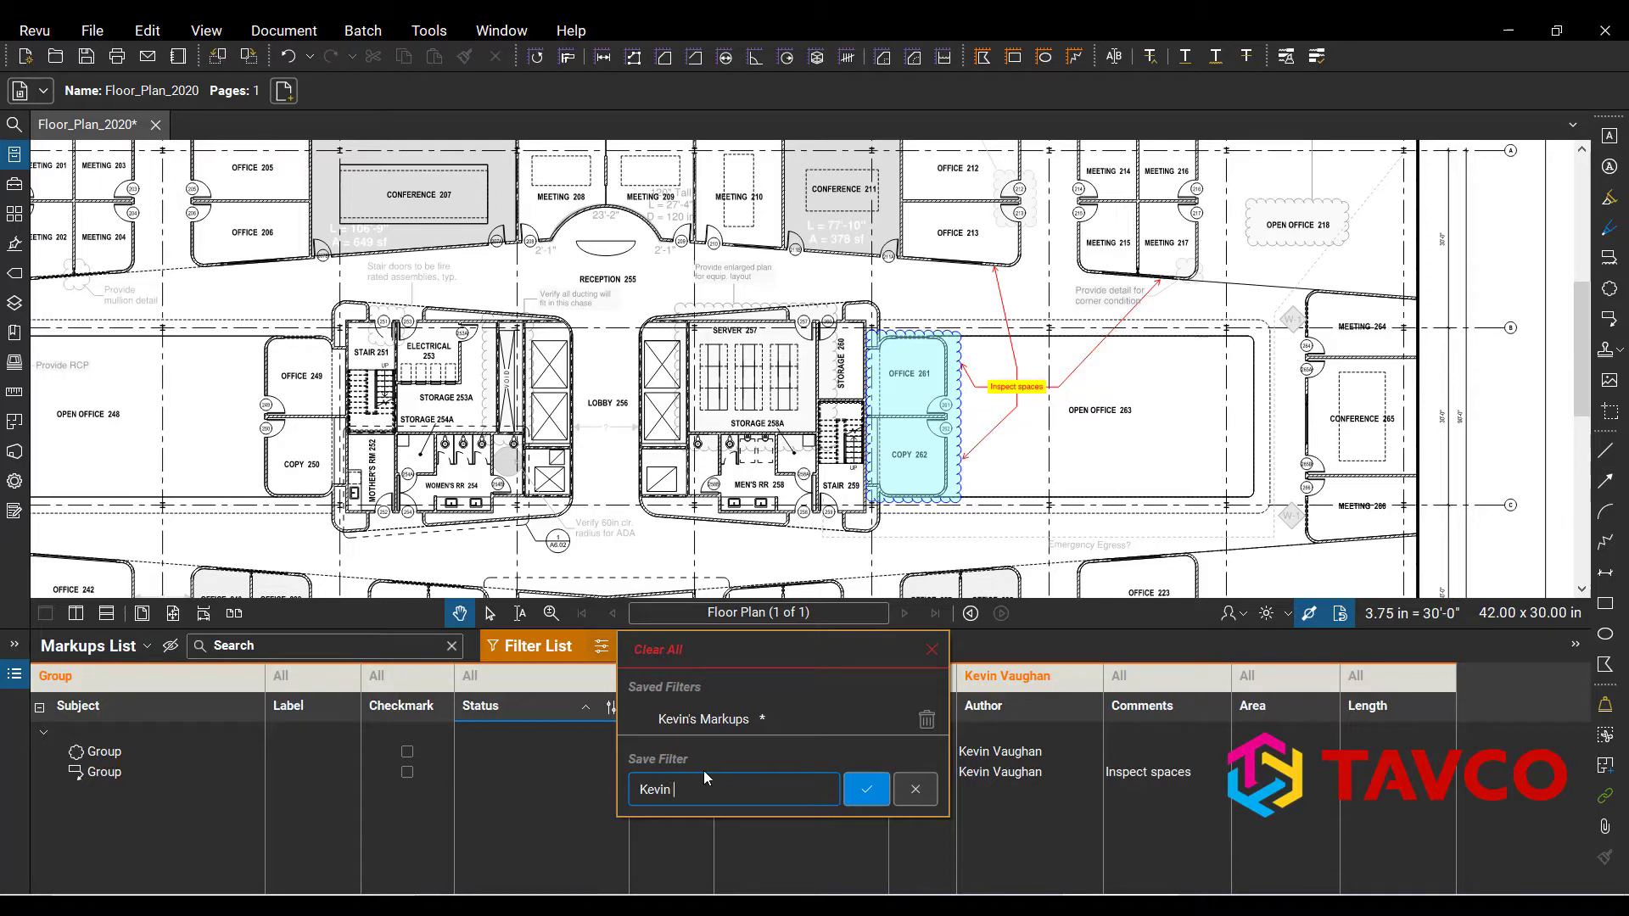
text( Markups)
key(Return)
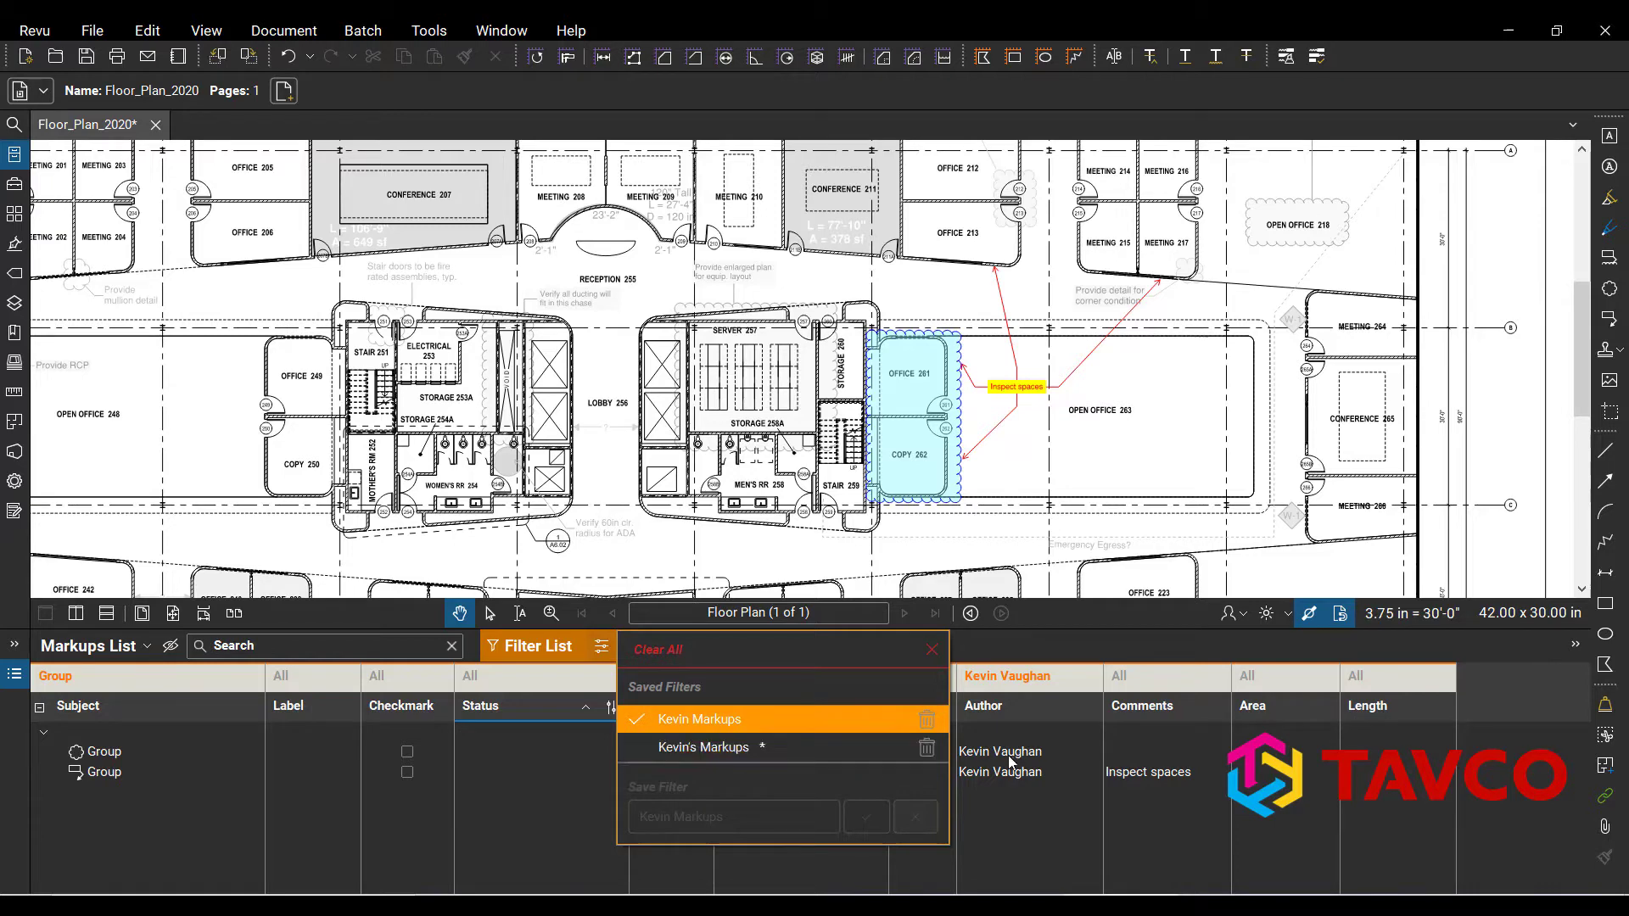
click(927, 750)
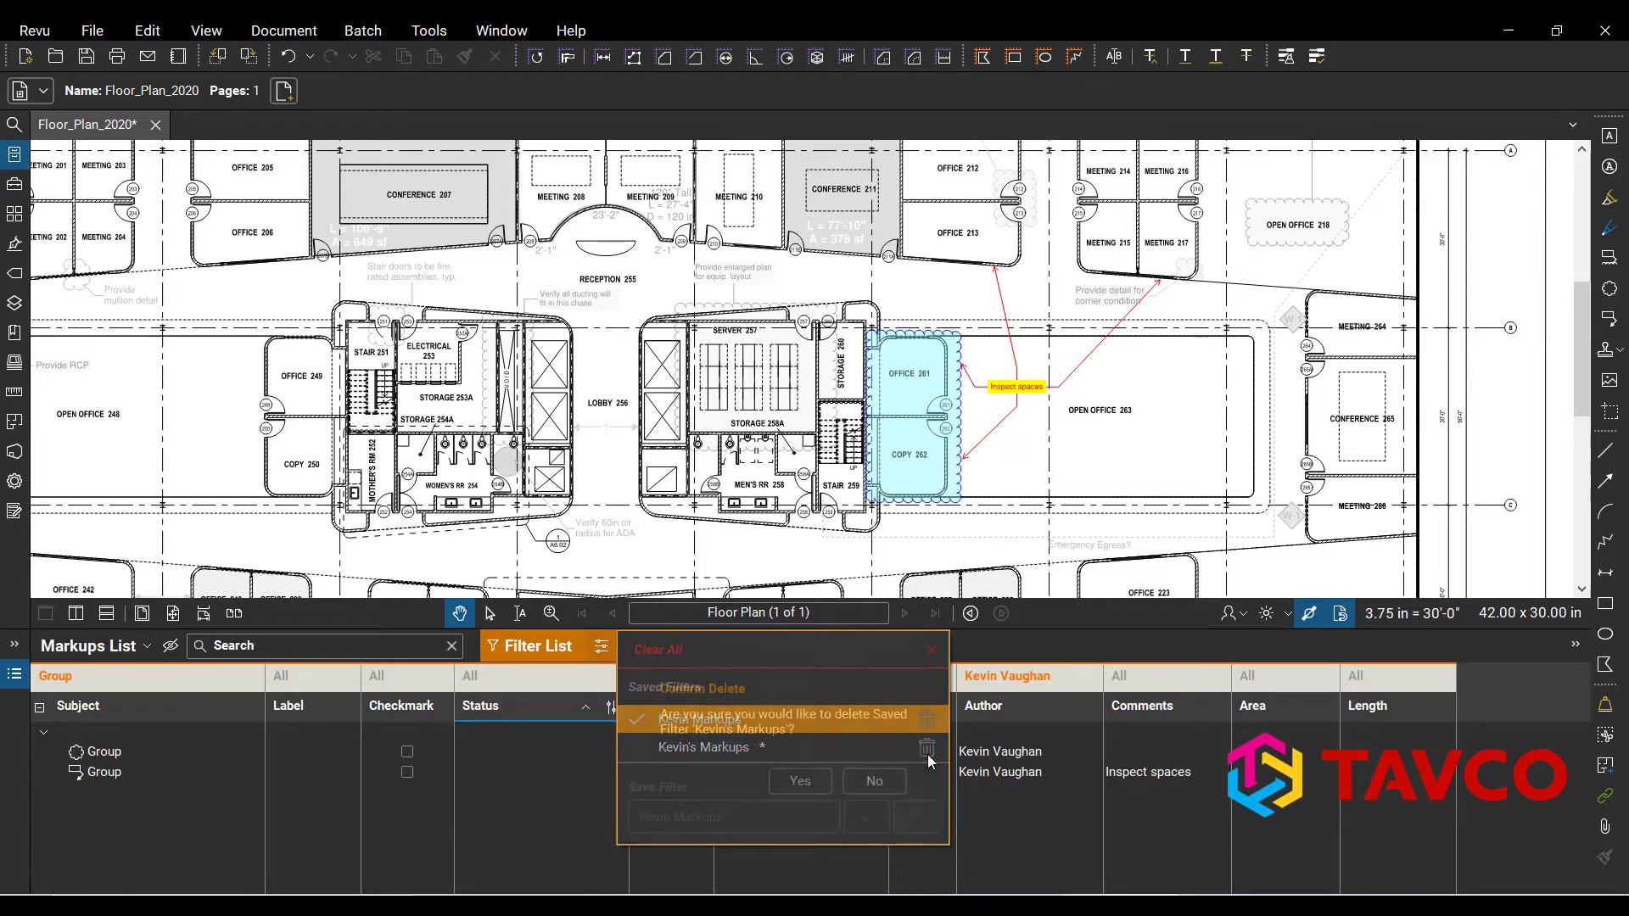
click(797, 785)
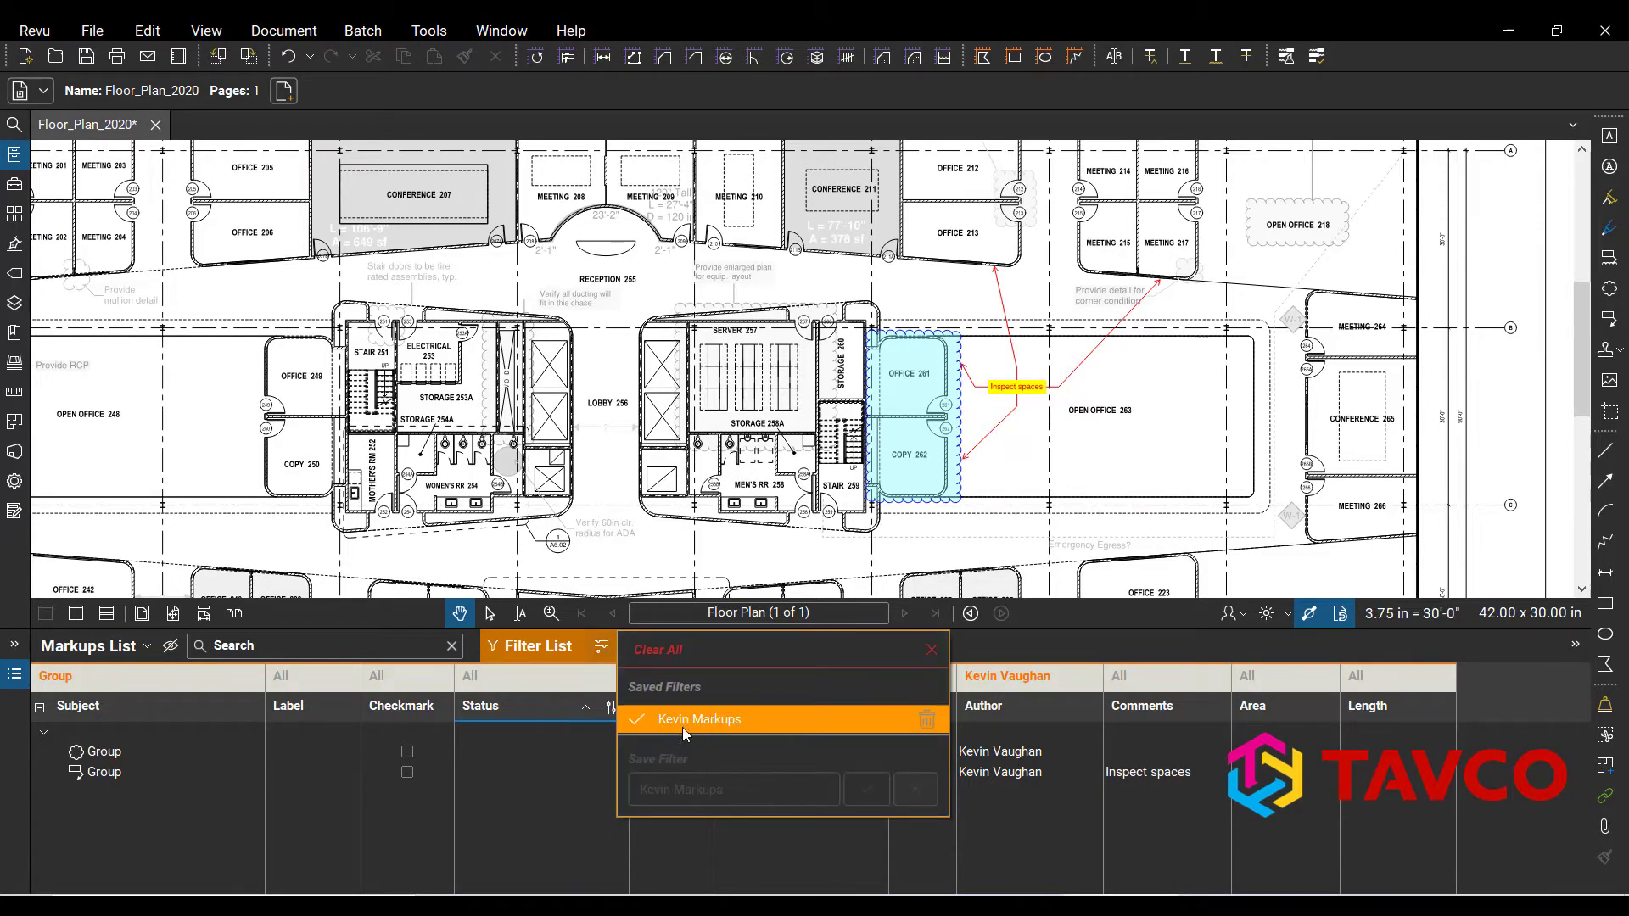
- Close the saved filters list and switch markup filtering off and back on
click(548, 835)
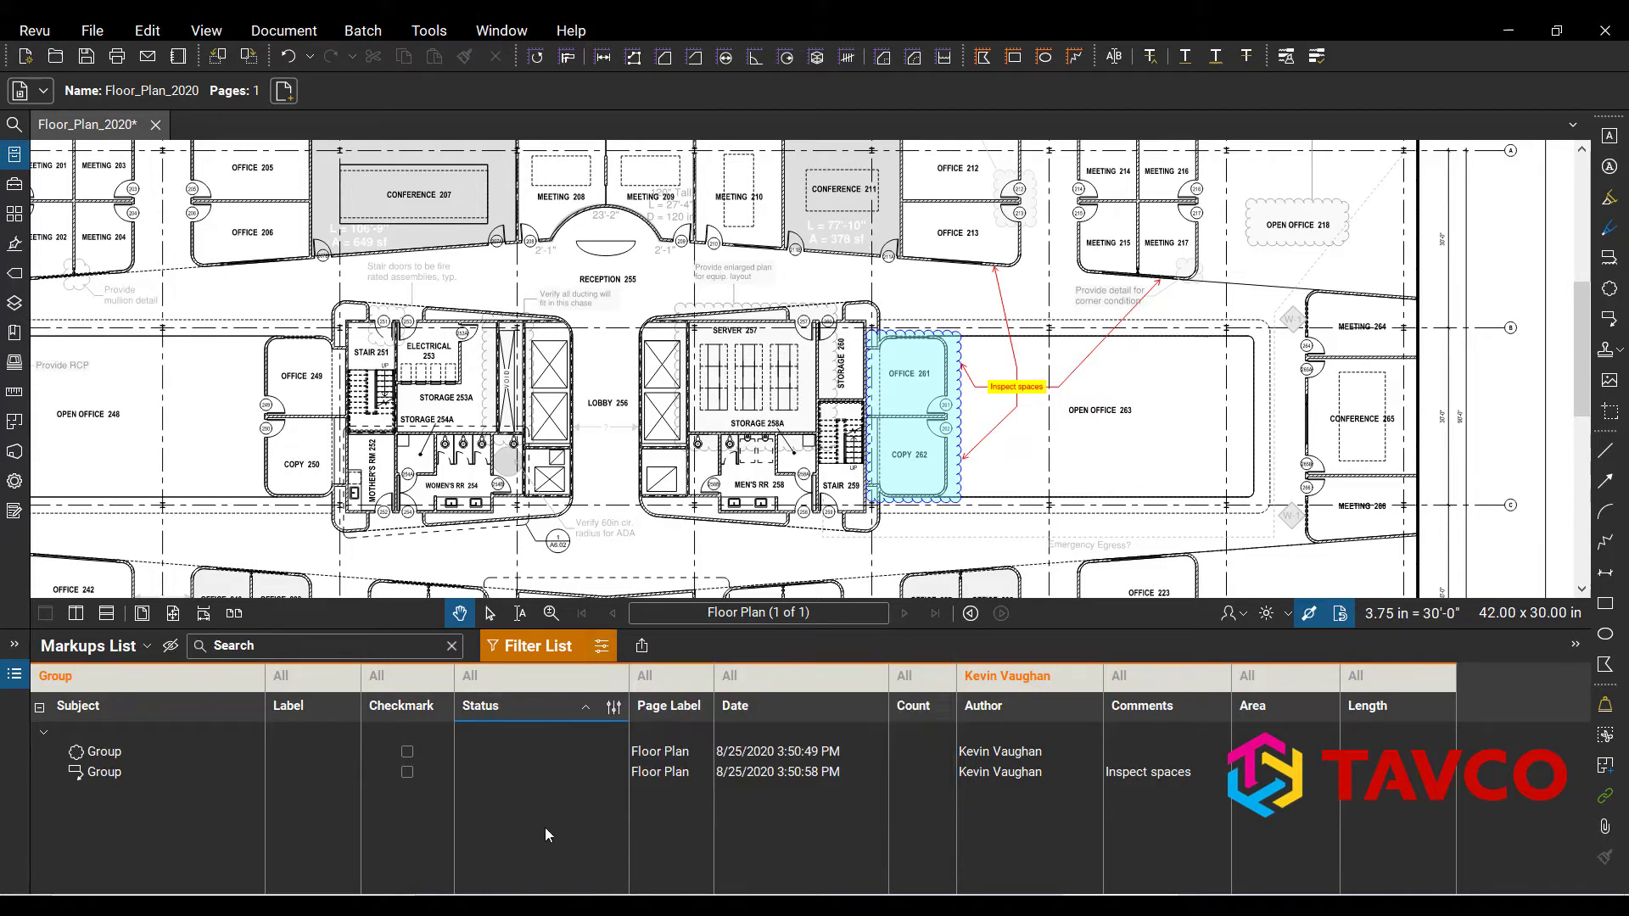
click(531, 653)
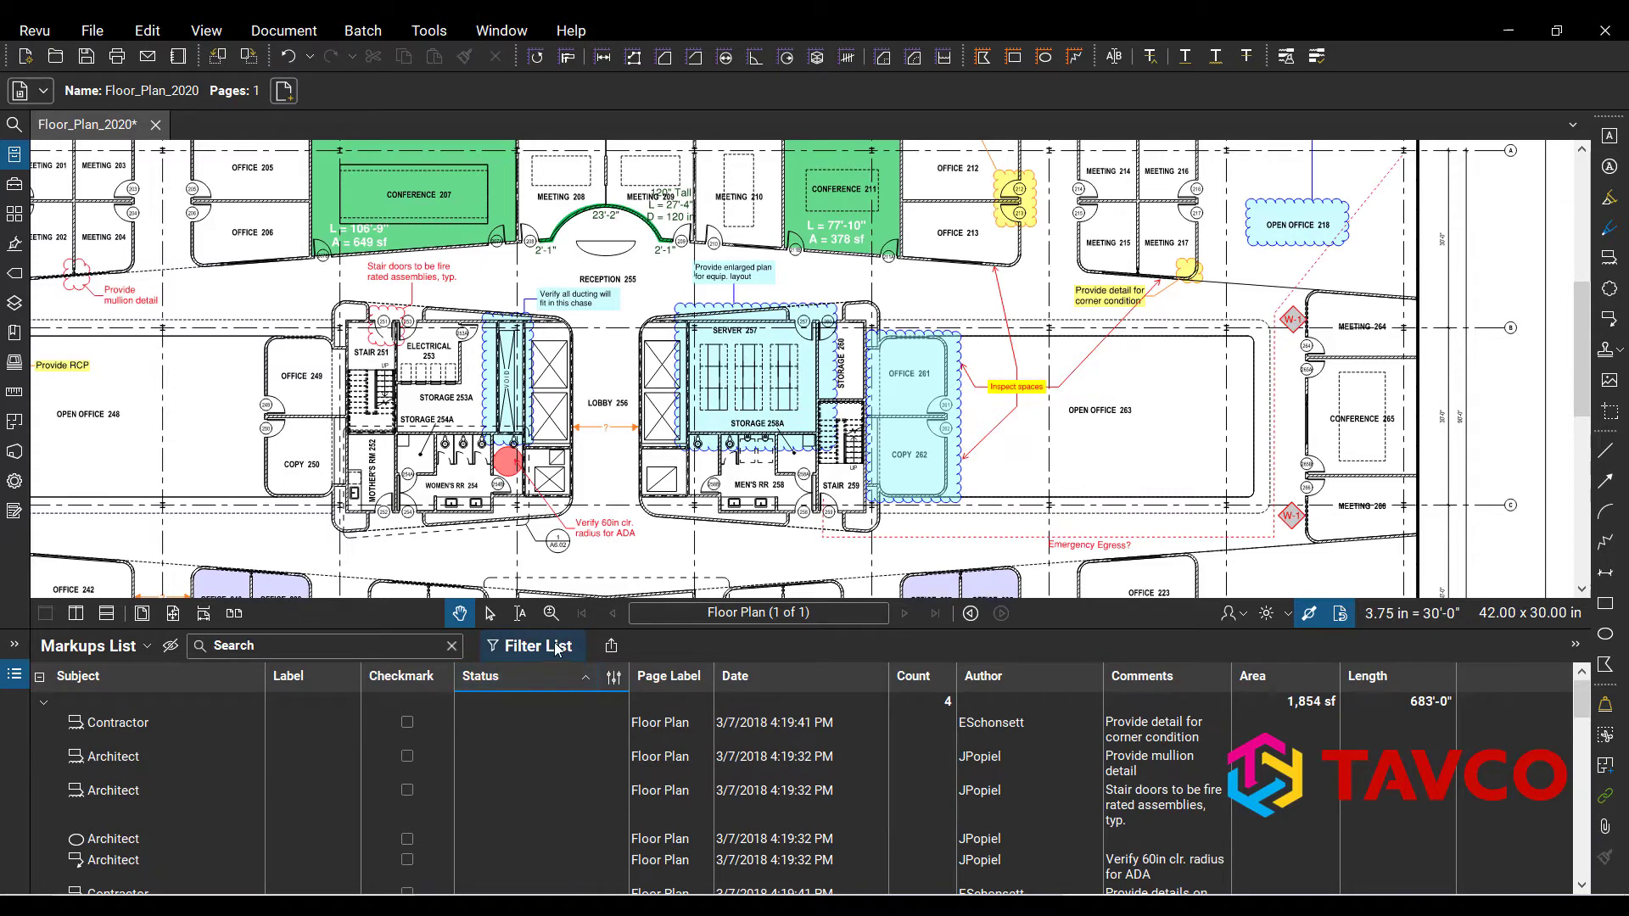
drag(1214, 385, 1339, 428)
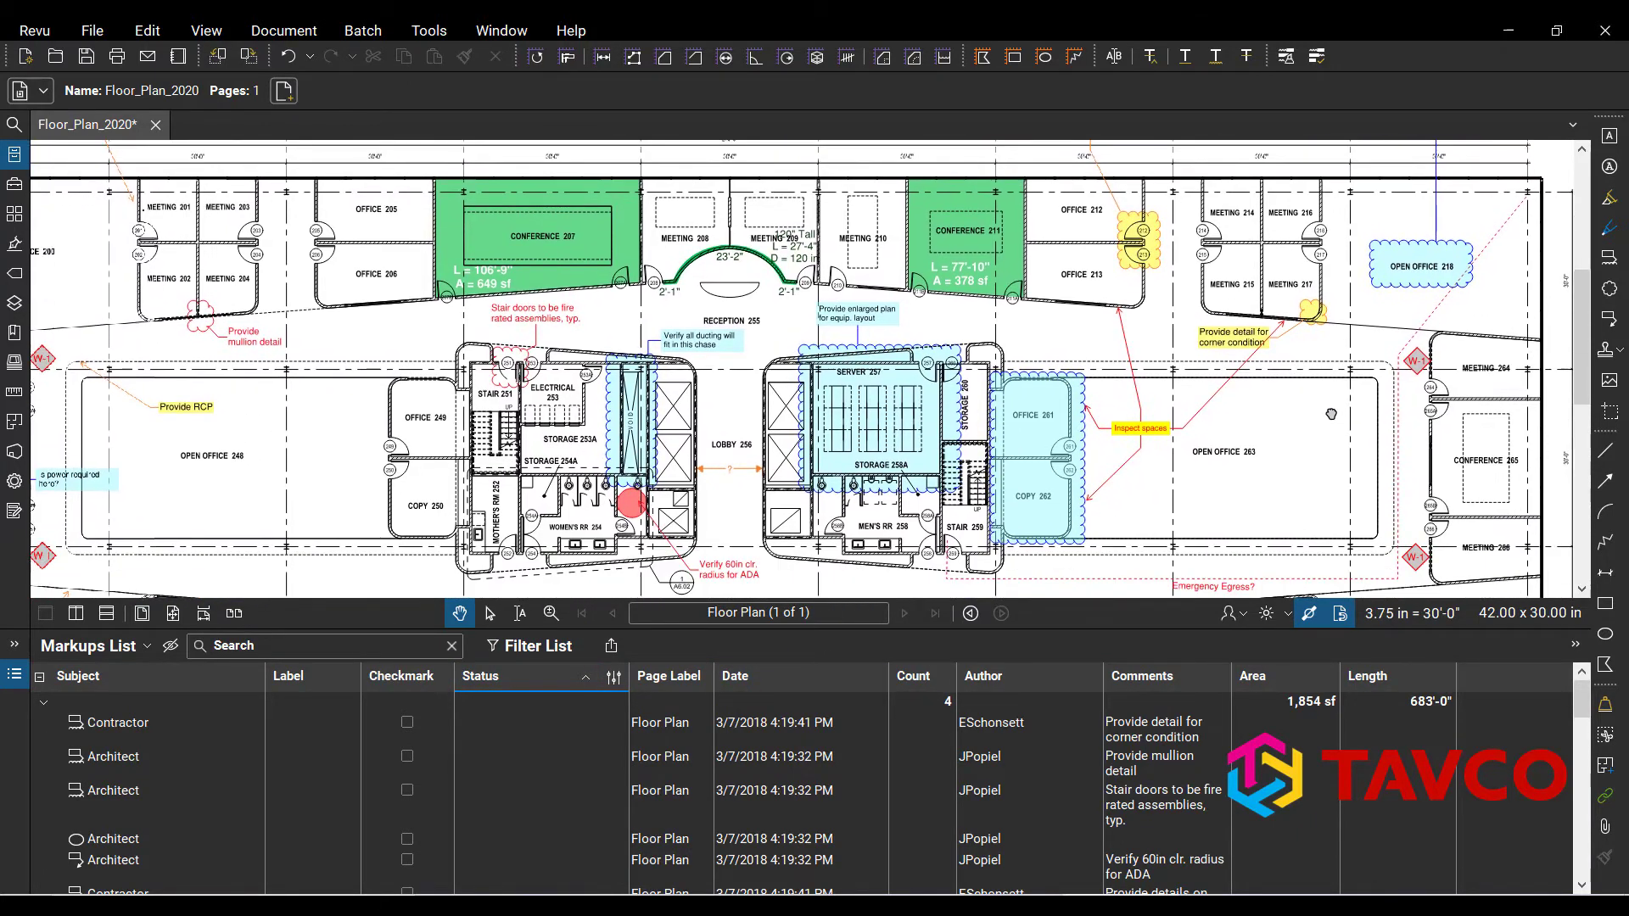
click(507, 649)
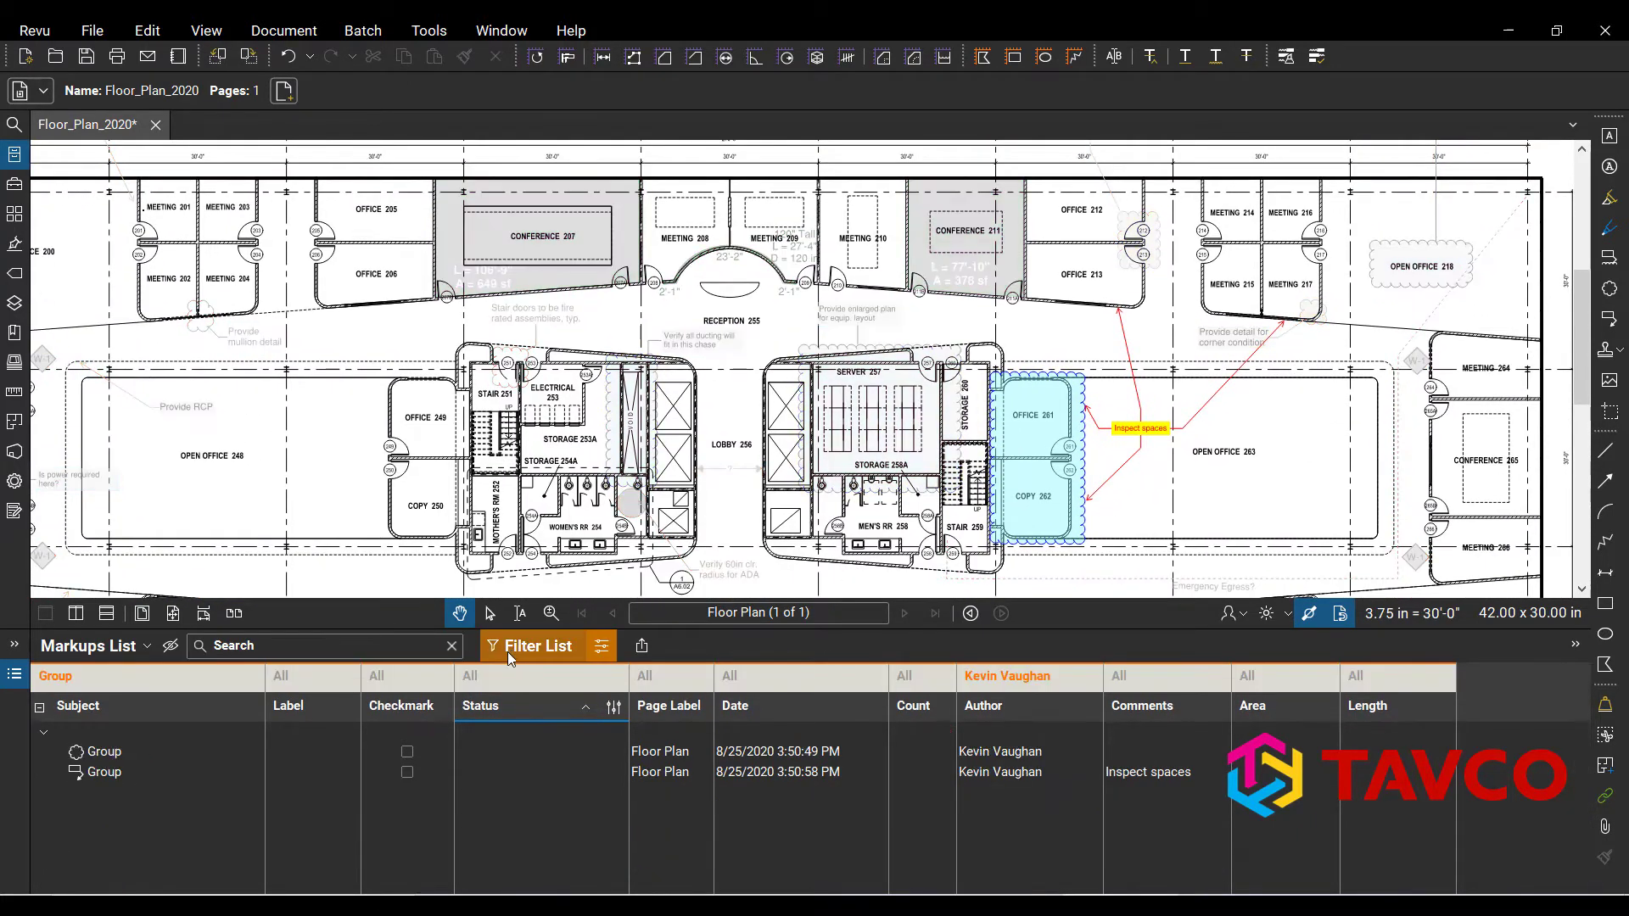
- Clear all markup filters from the filter options so every markup shows again
click(602, 647)
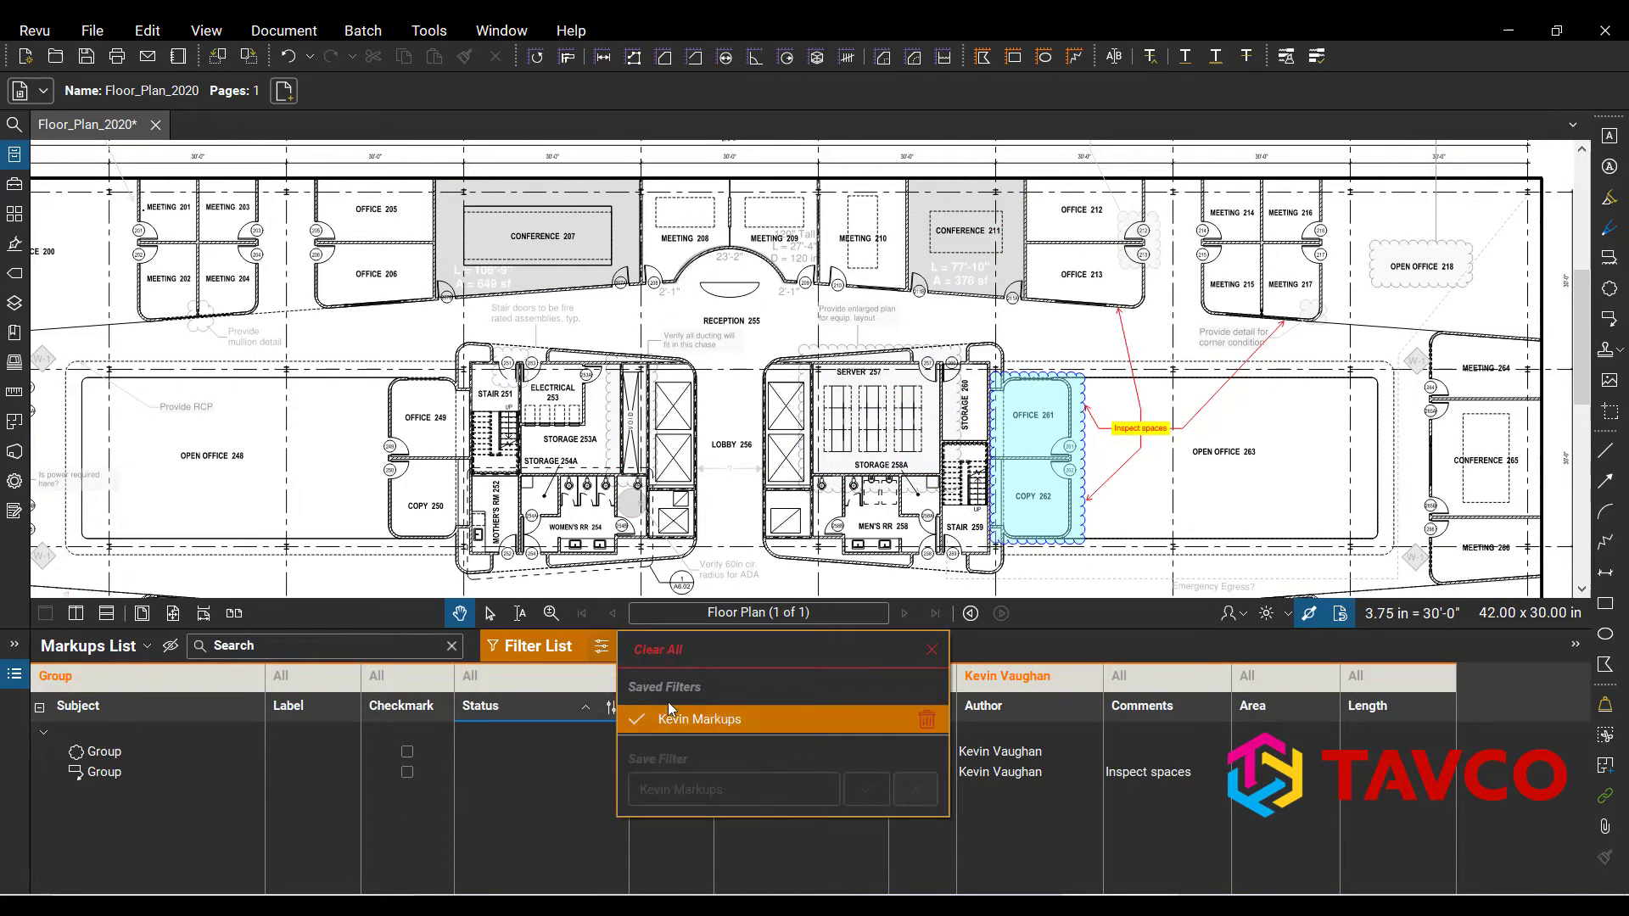
click(670, 649)
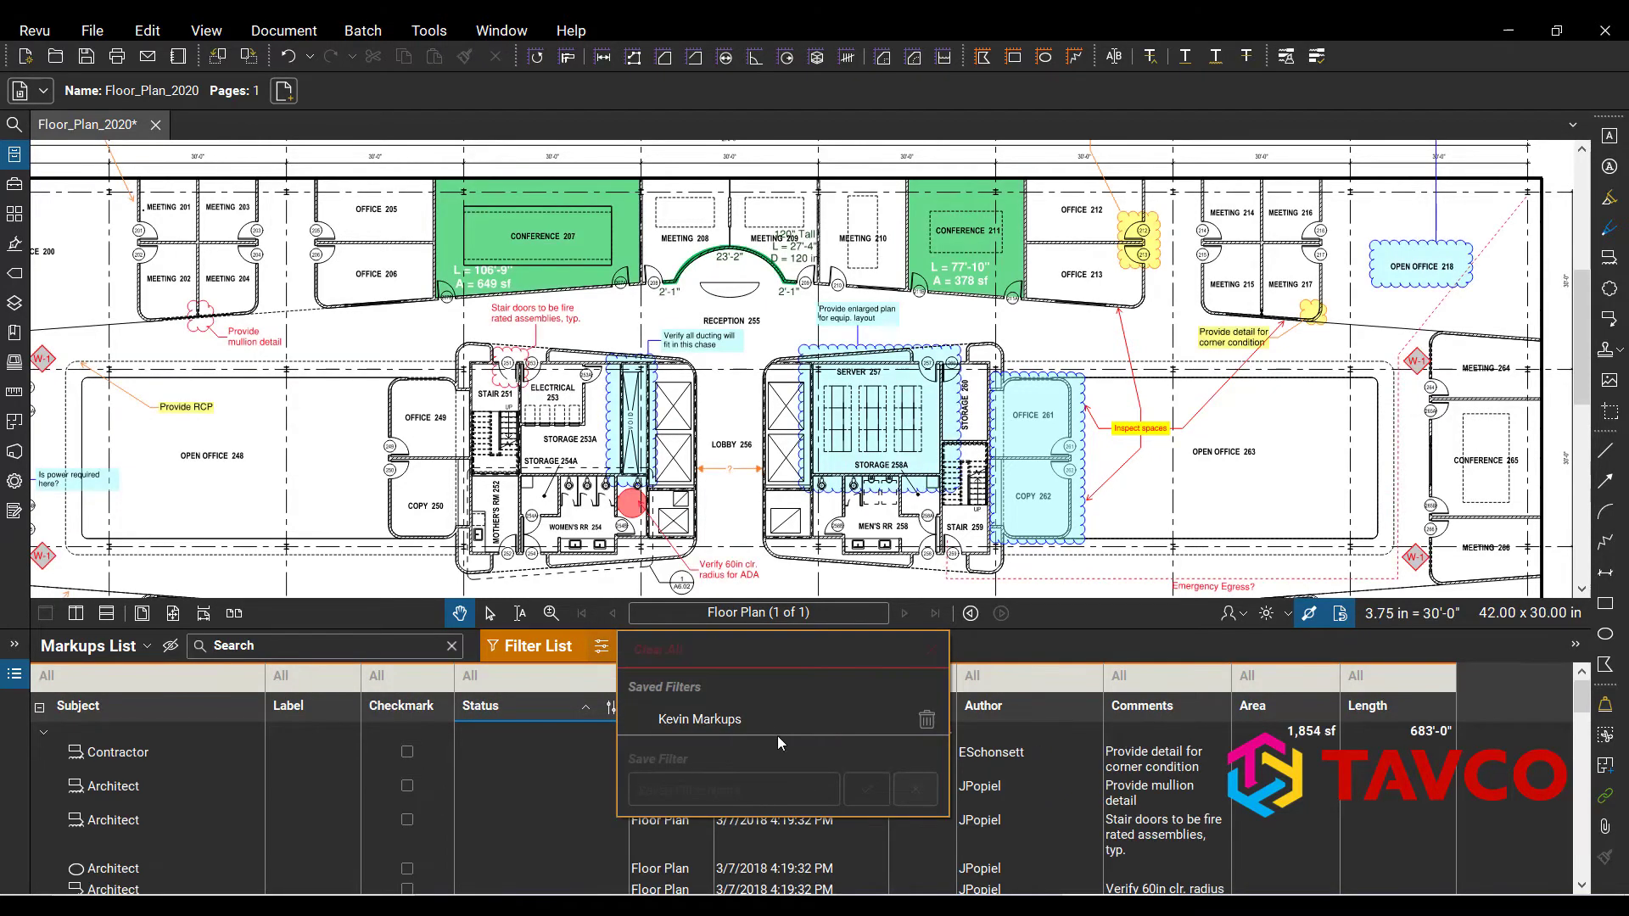
click(548, 818)
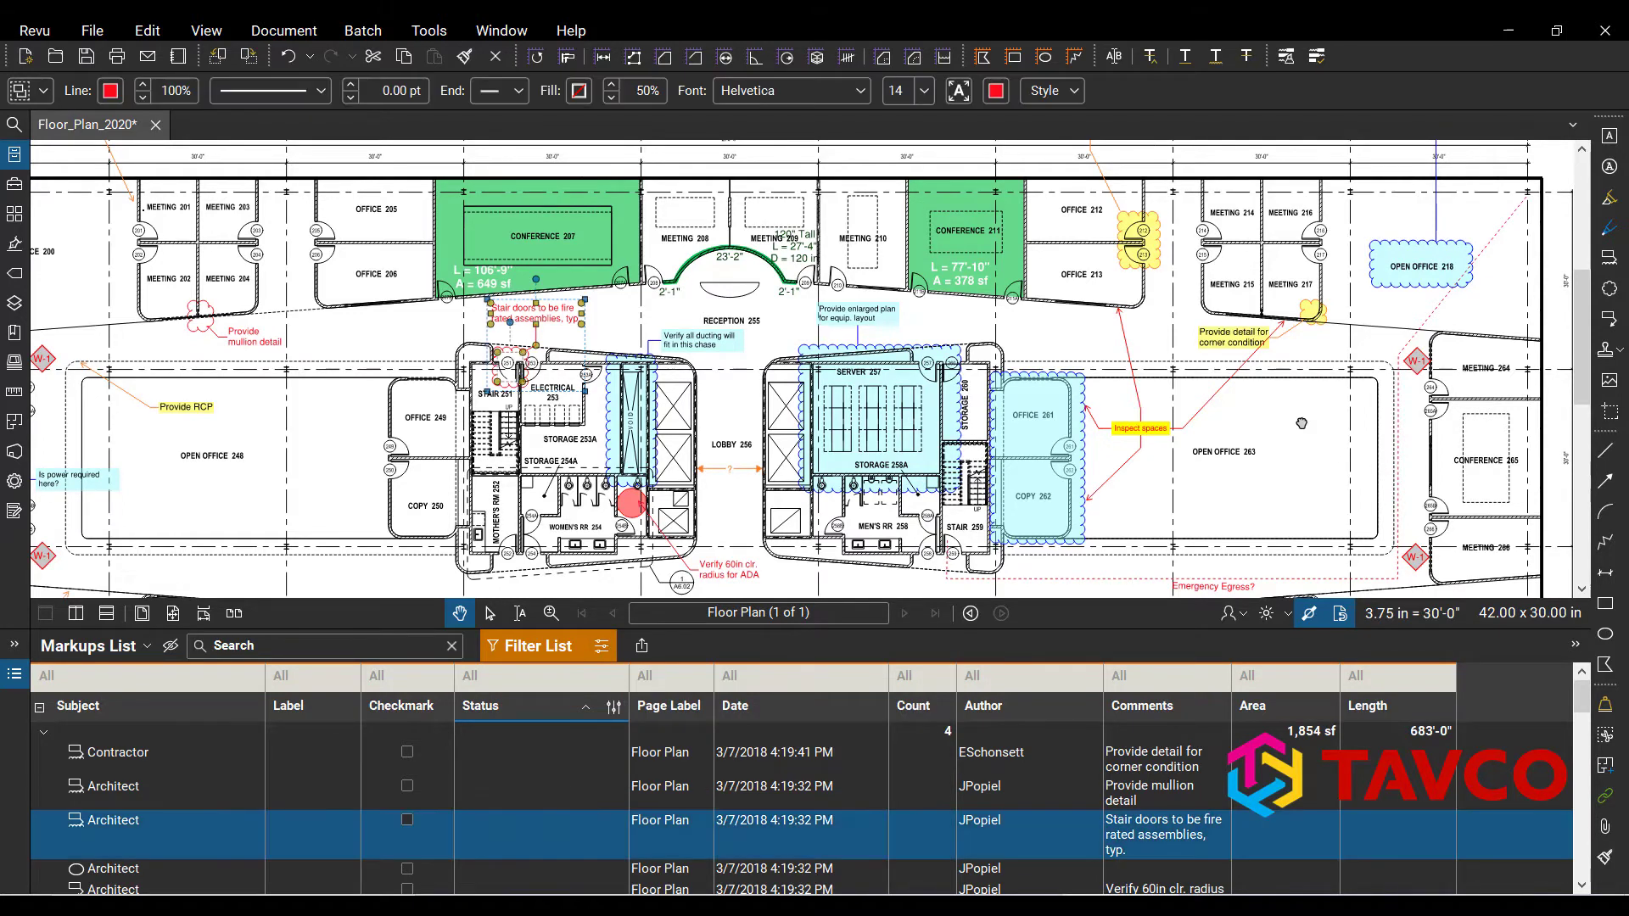
drag(1300, 414, 1297, 401)
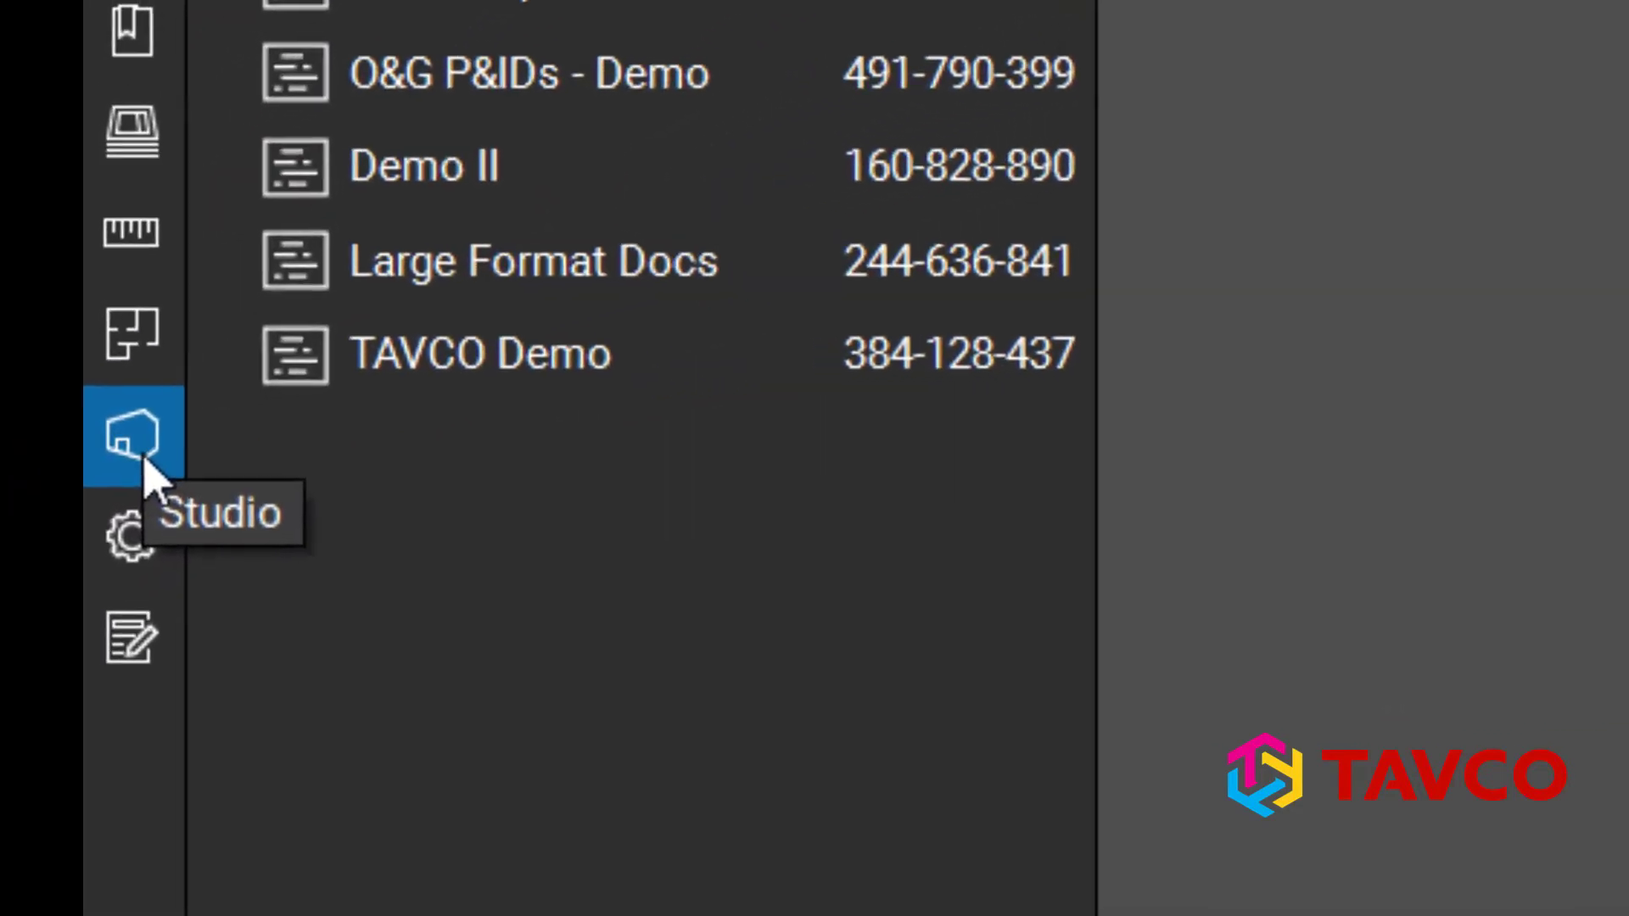
- Show the Studio panel, view the Sessions list, then open the joined TAVCO Demo project
click(147, 462)
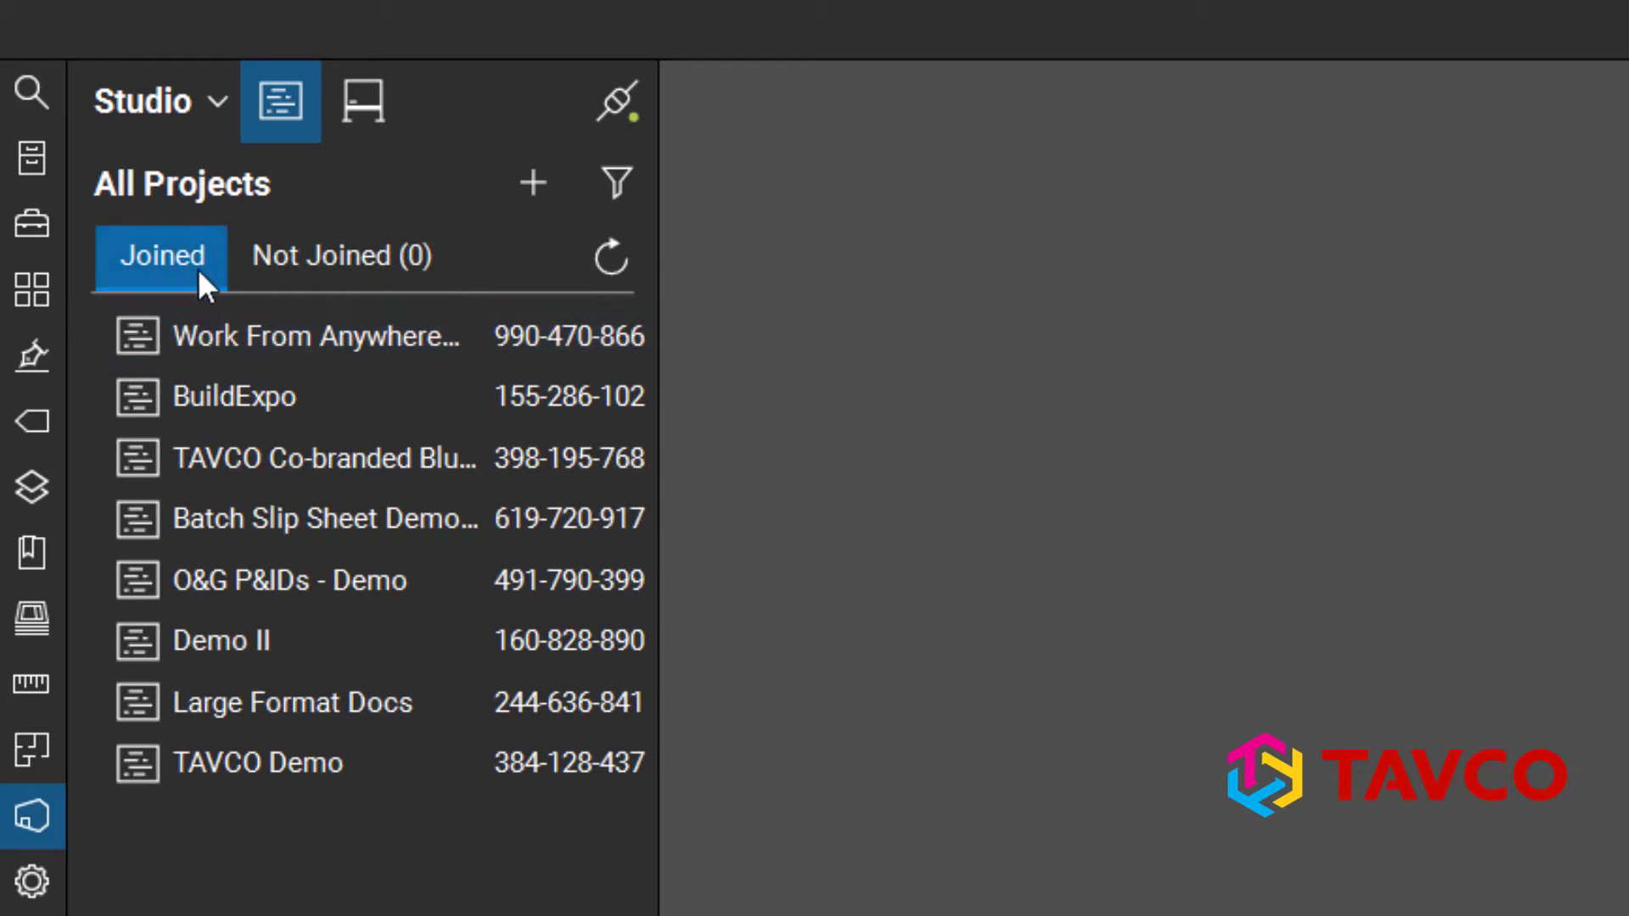
click(380, 105)
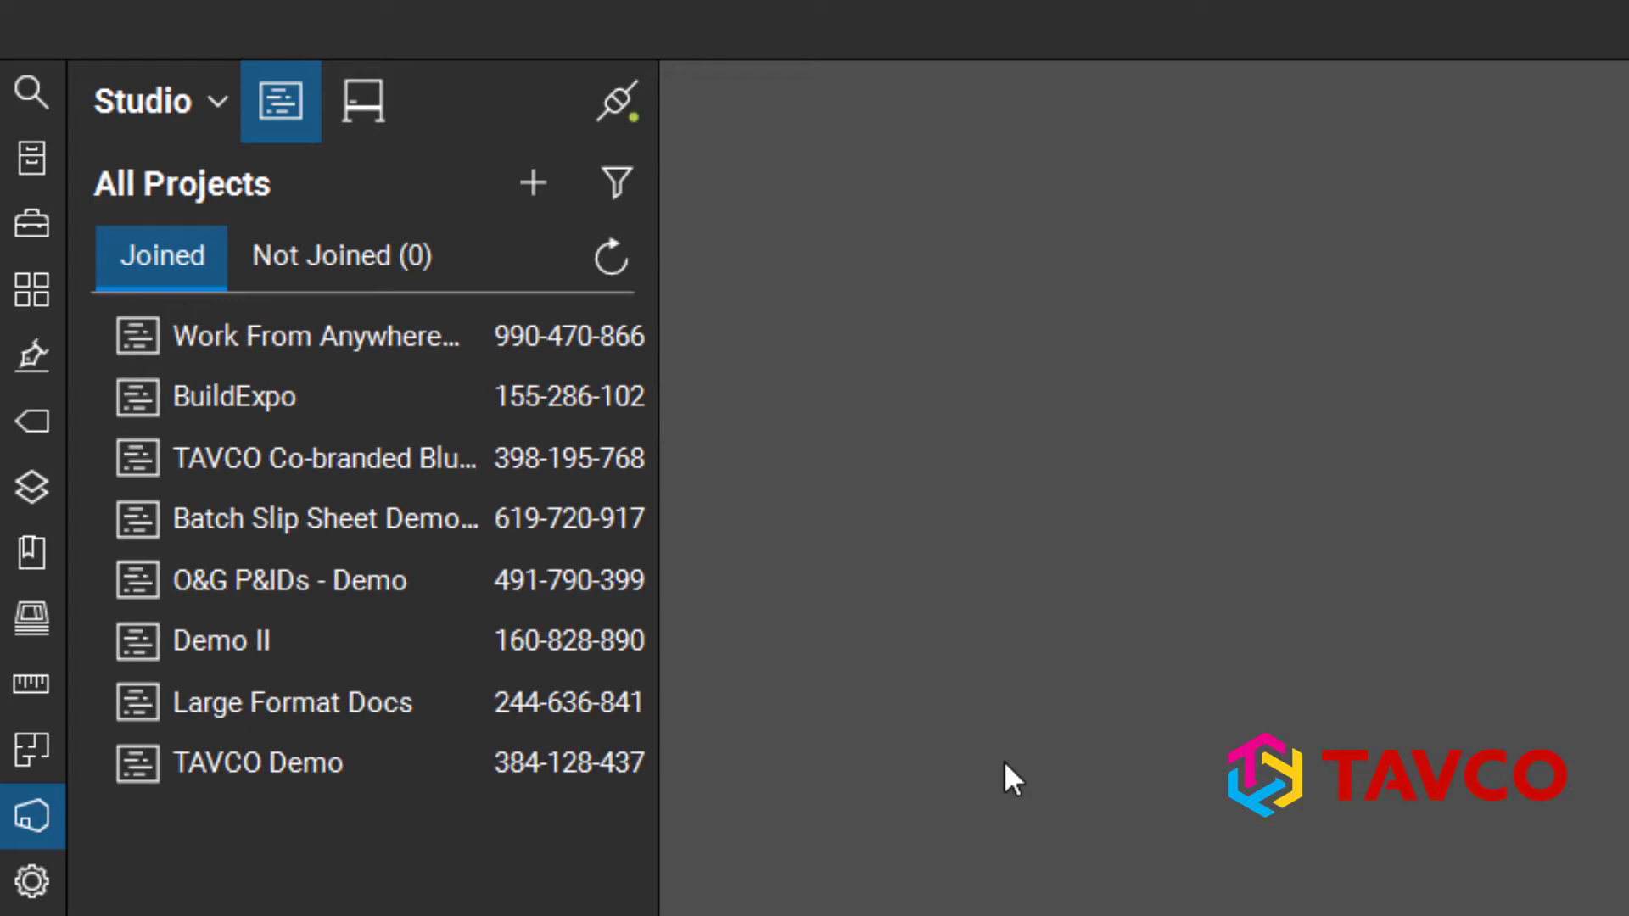
double_click(256, 767)
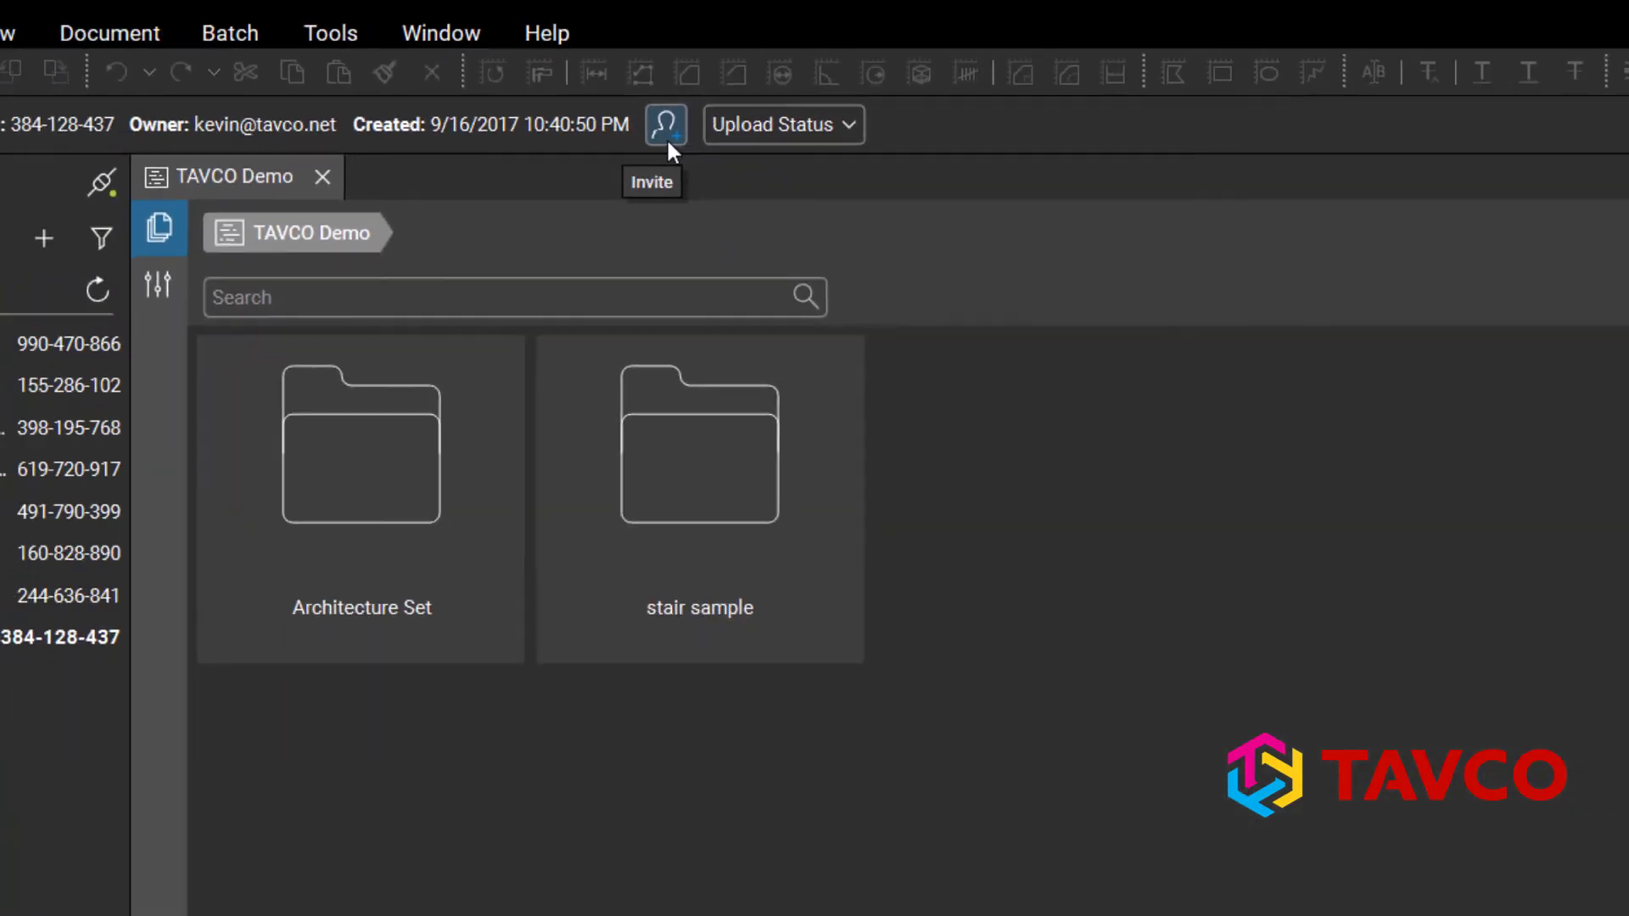
- Bring up the Invite Users dialog for the TAVCO Demo project
click(755, 373)
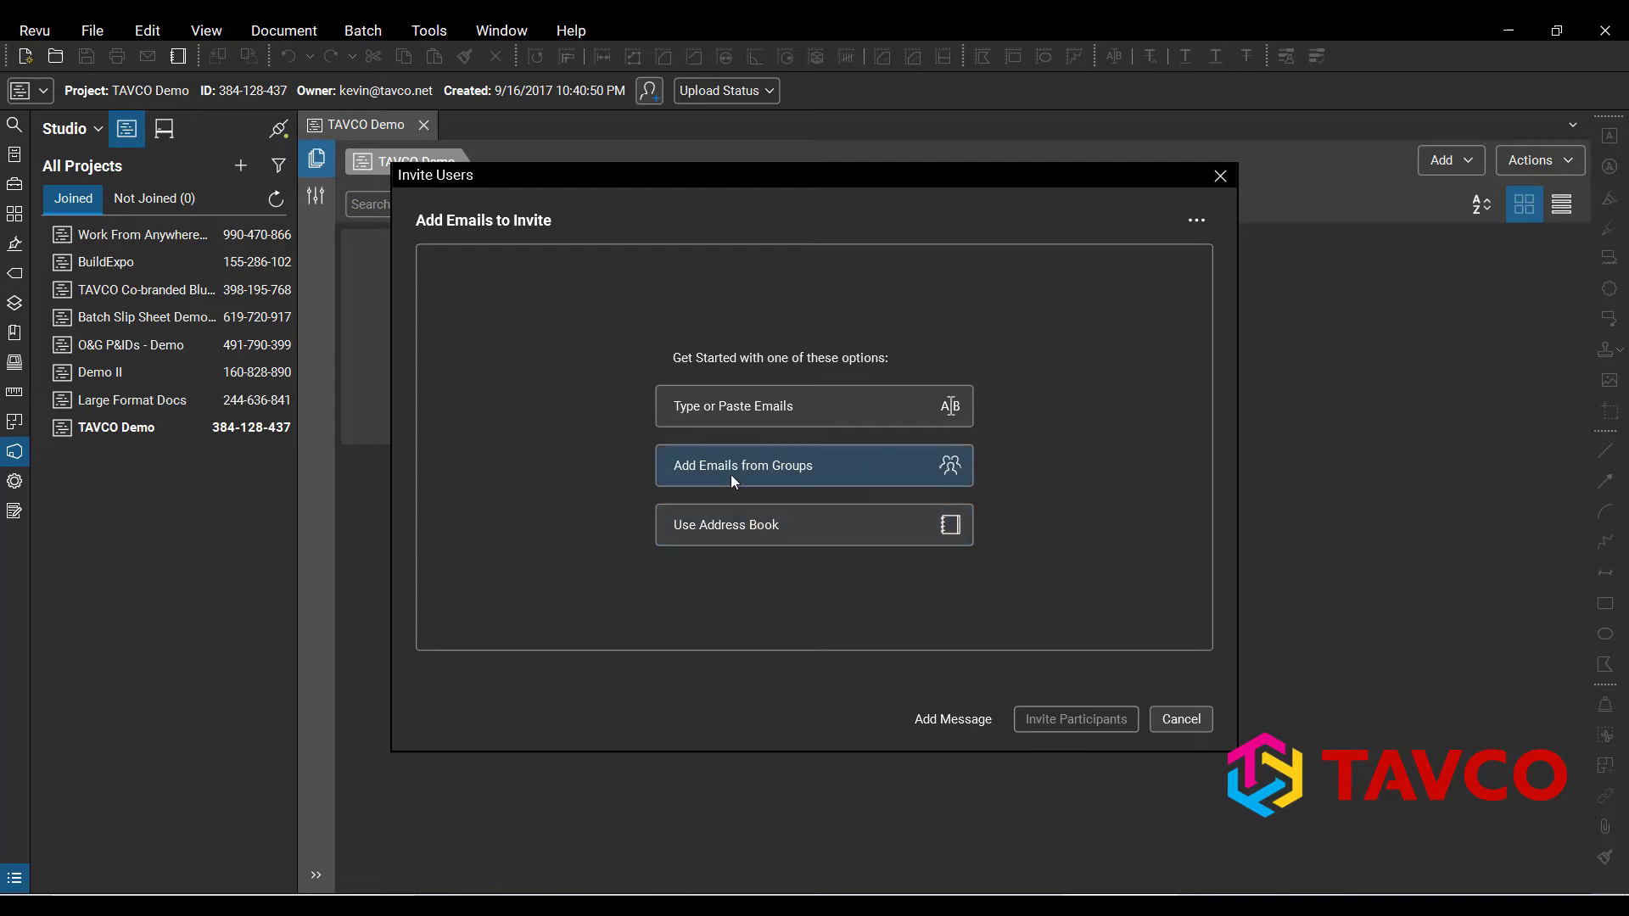
- Try Add Emails from Groups, see that no groups exist, and close Invite Users
click(802, 470)
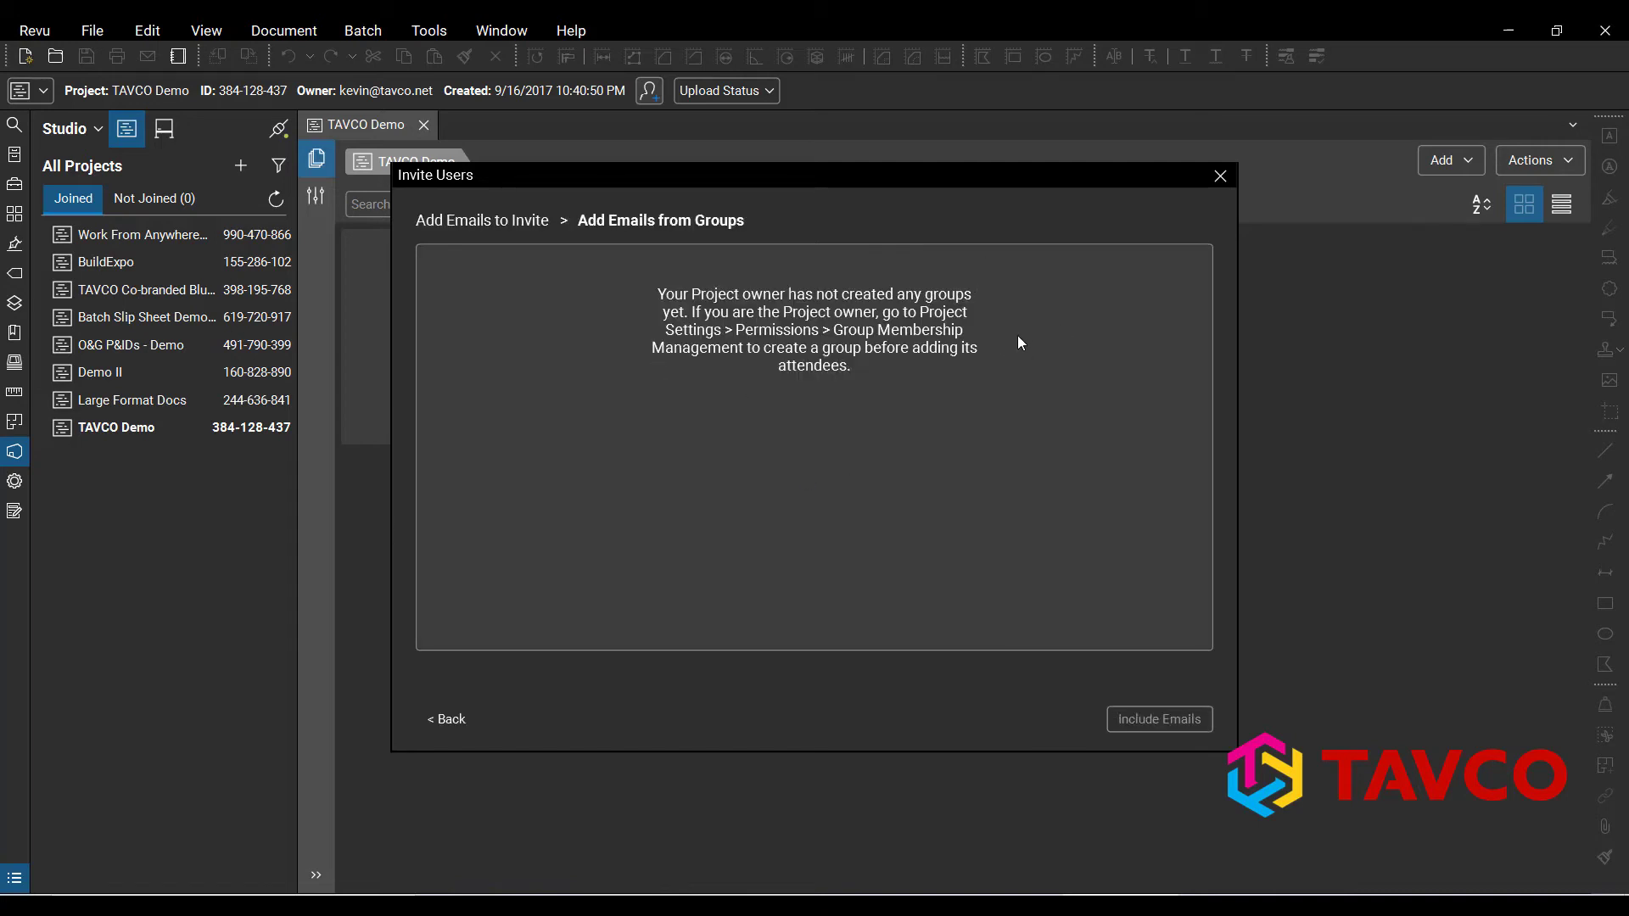
click(1219, 176)
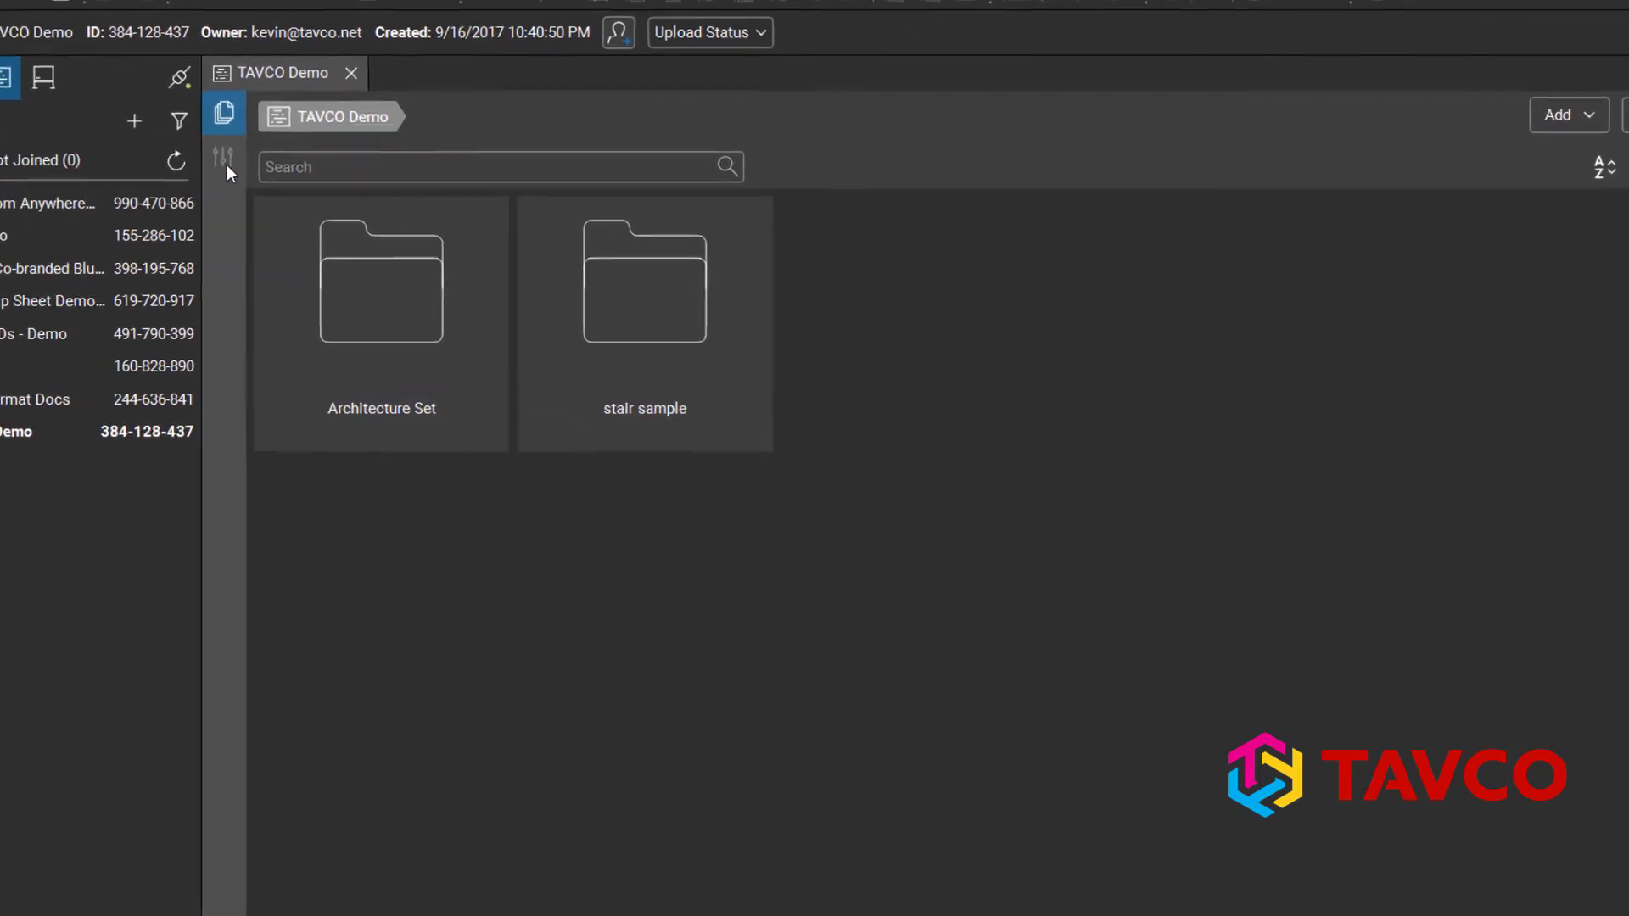
click(319, 201)
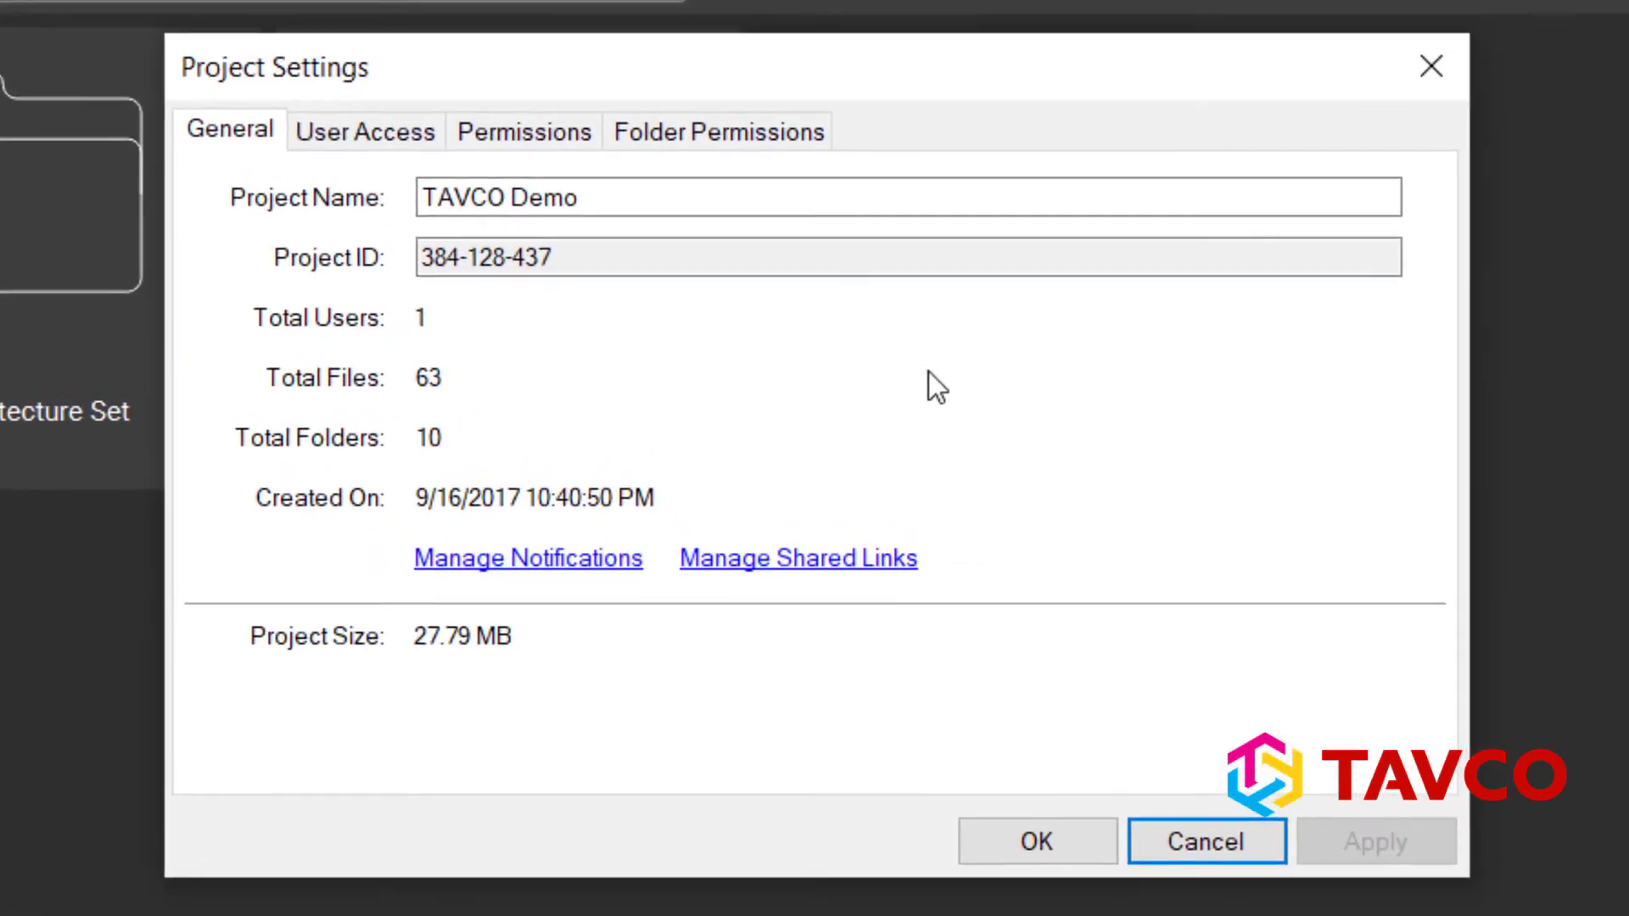
click(374, 128)
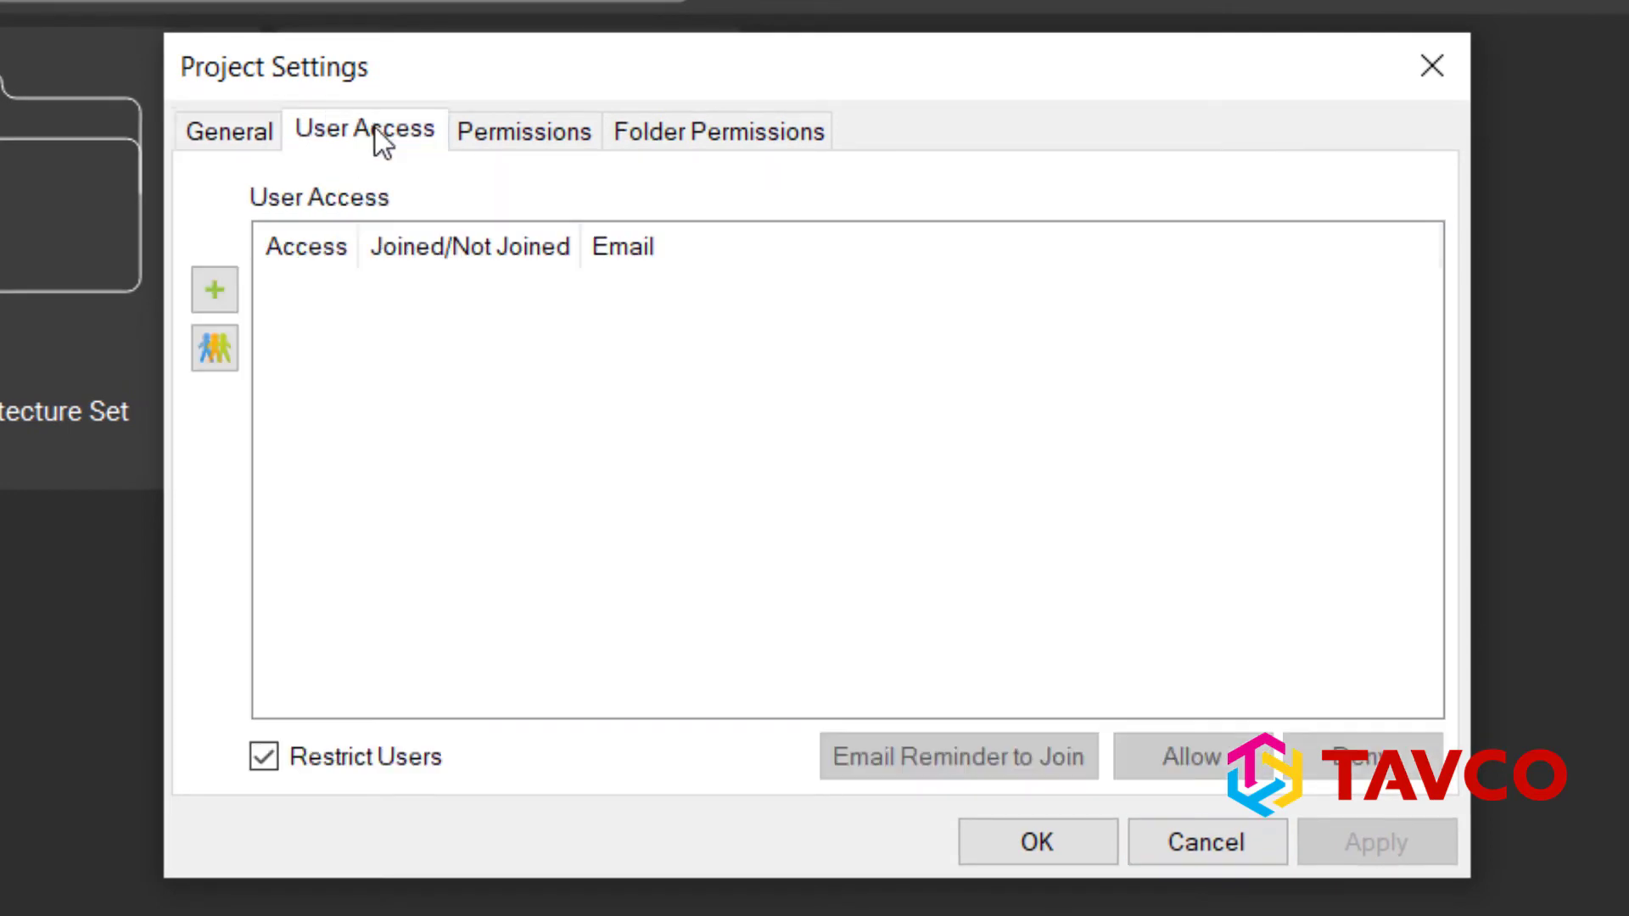
click(548, 134)
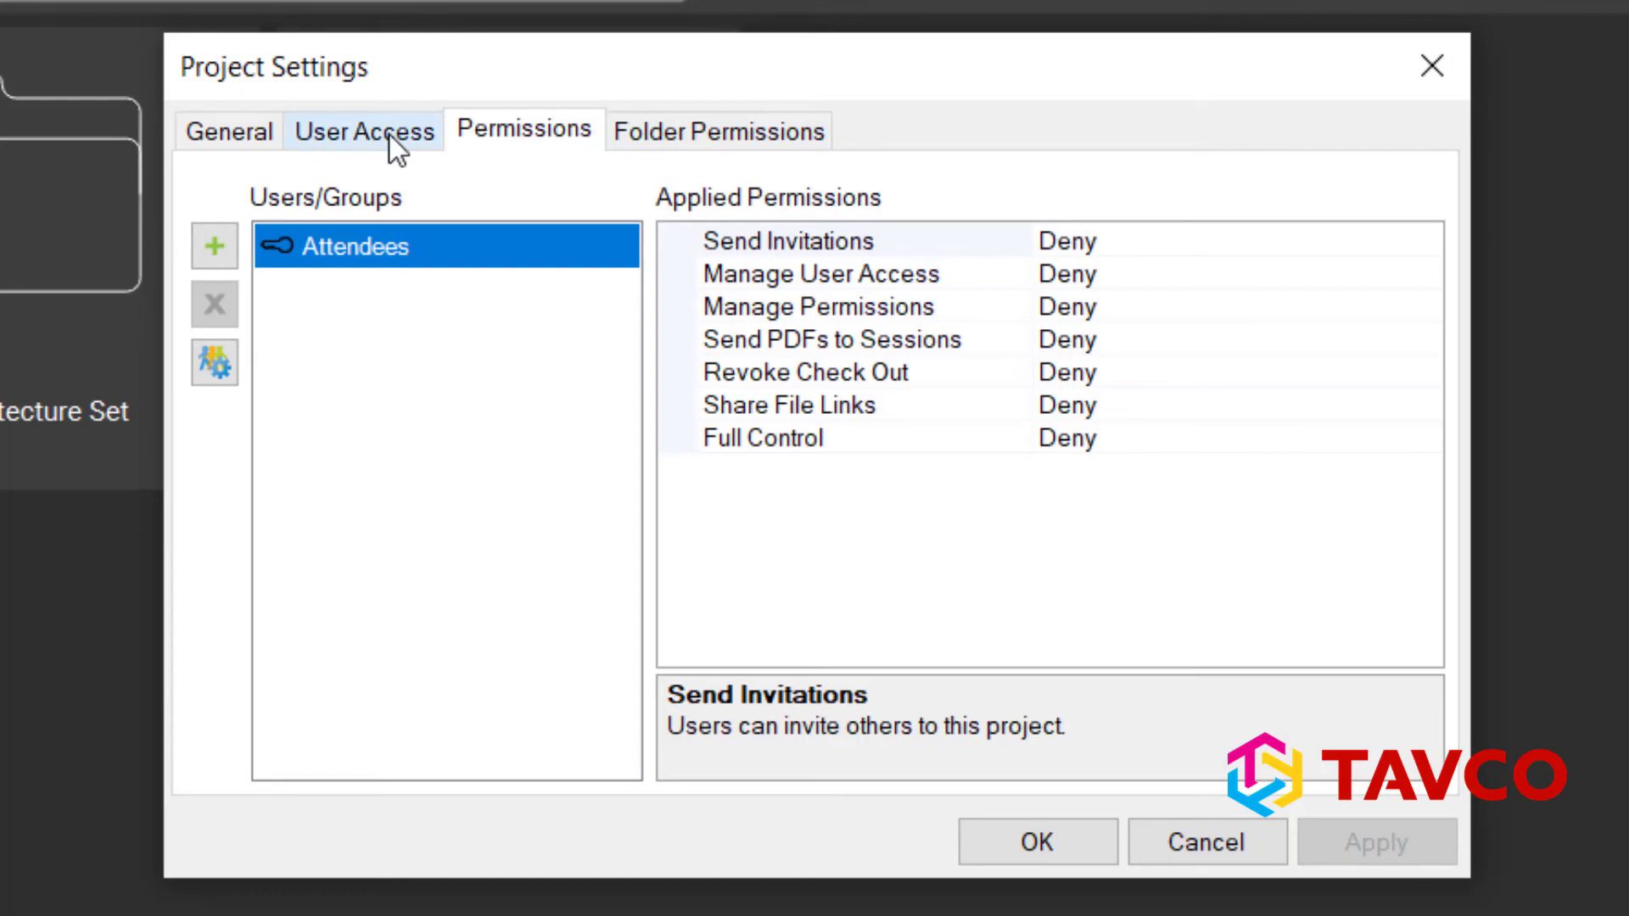
click(656, 144)
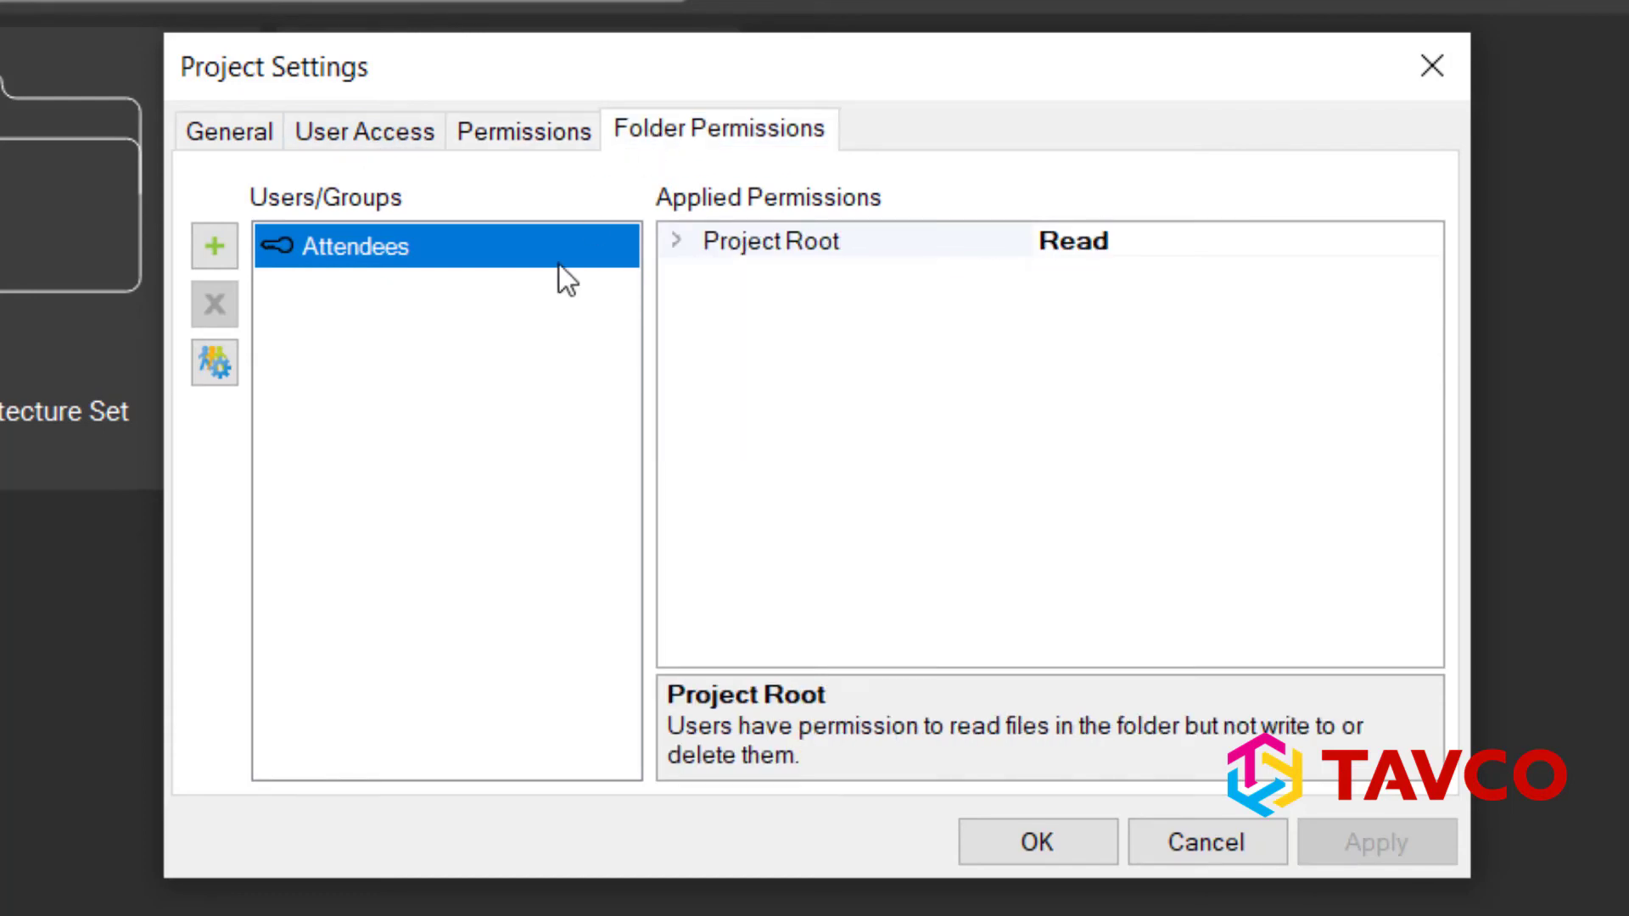
click(218, 373)
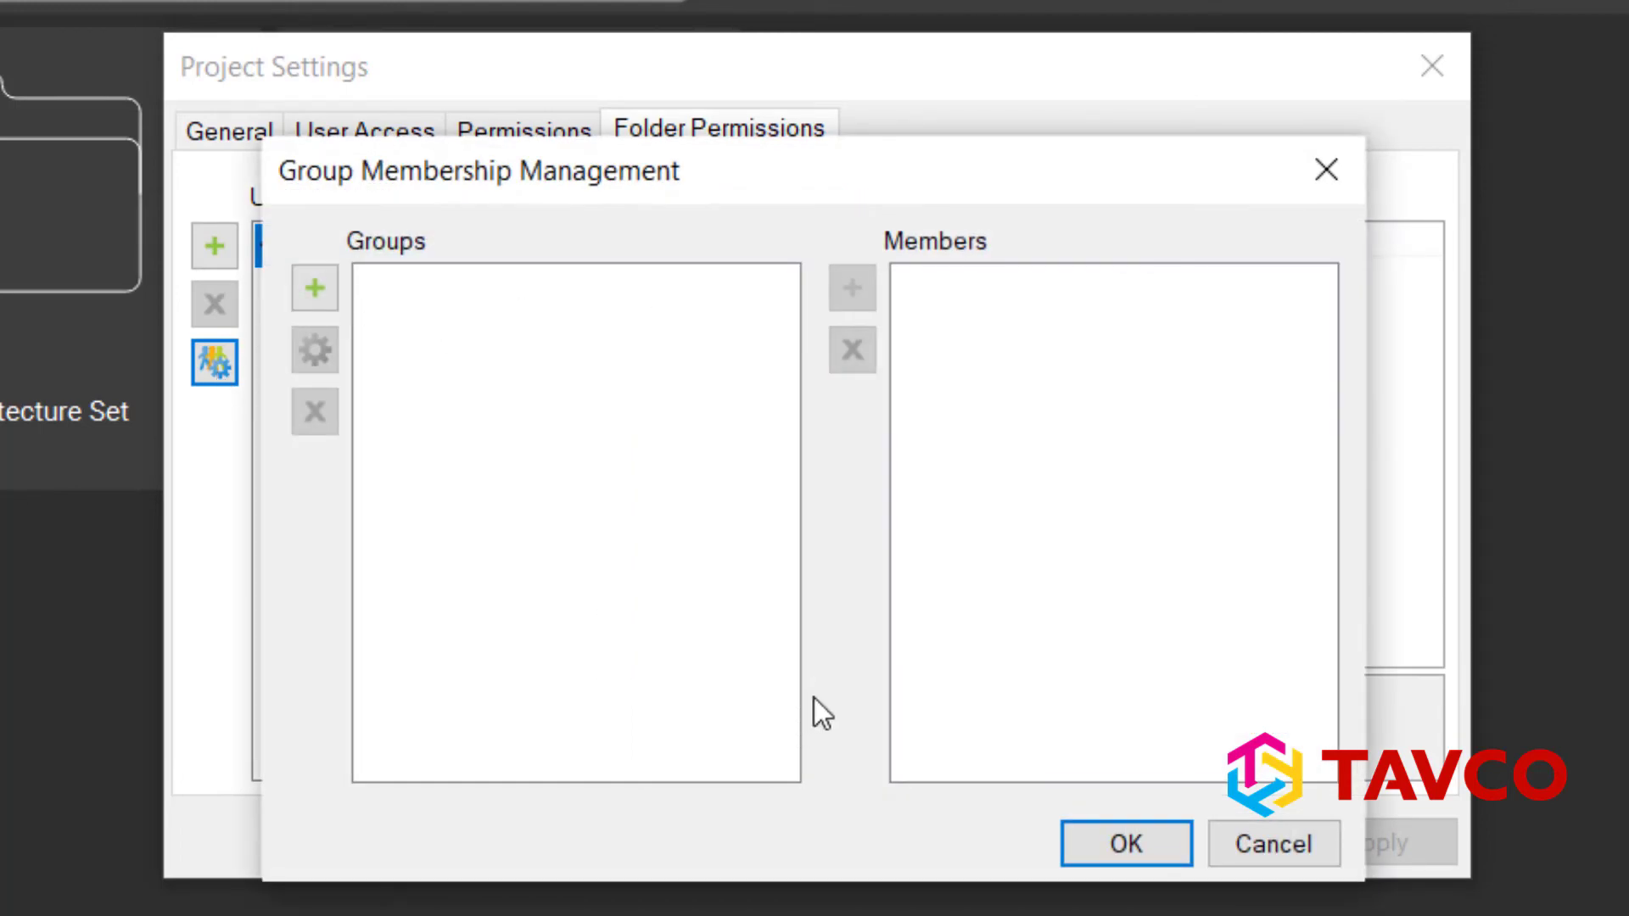
click(1268, 842)
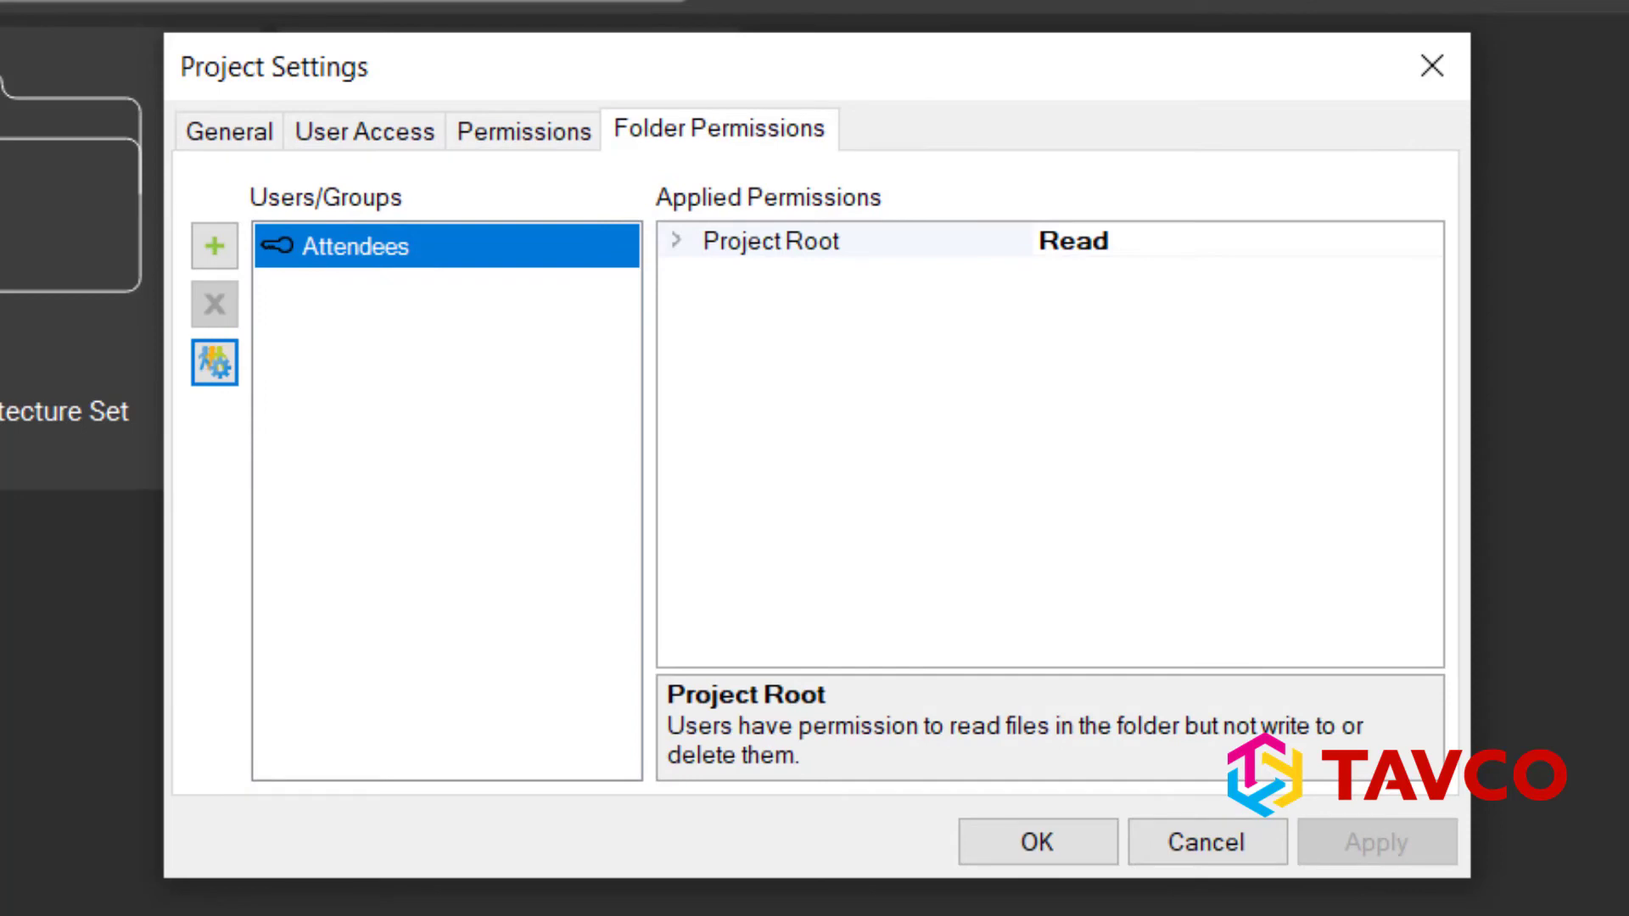
click(1210, 843)
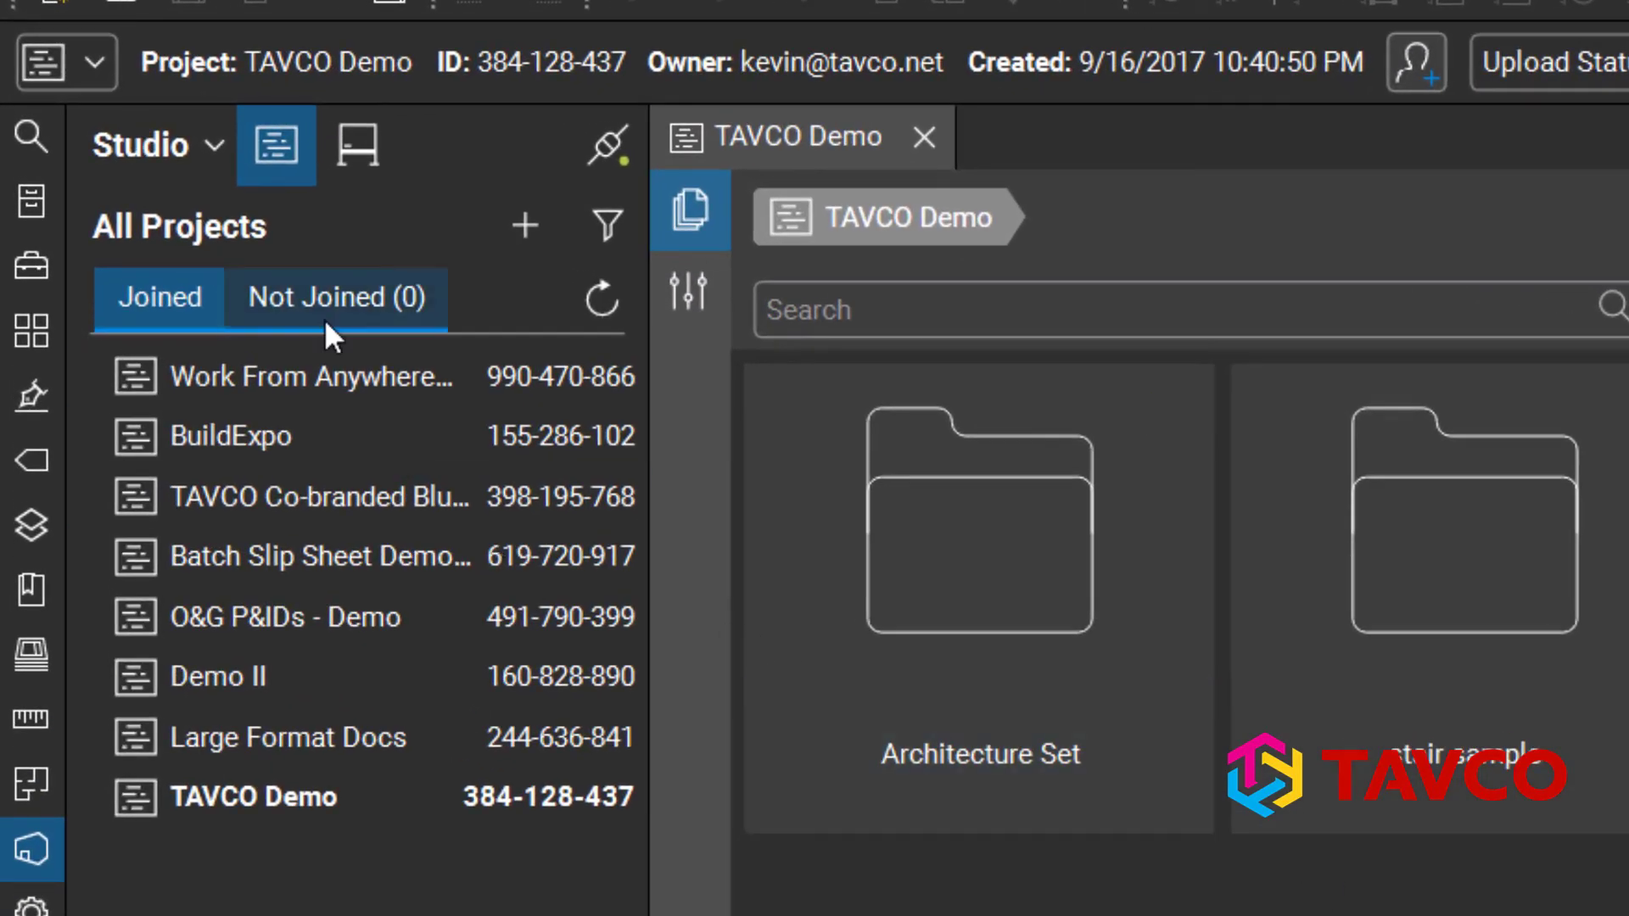
click(318, 302)
click(200, 300)
click(283, 297)
click(347, 146)
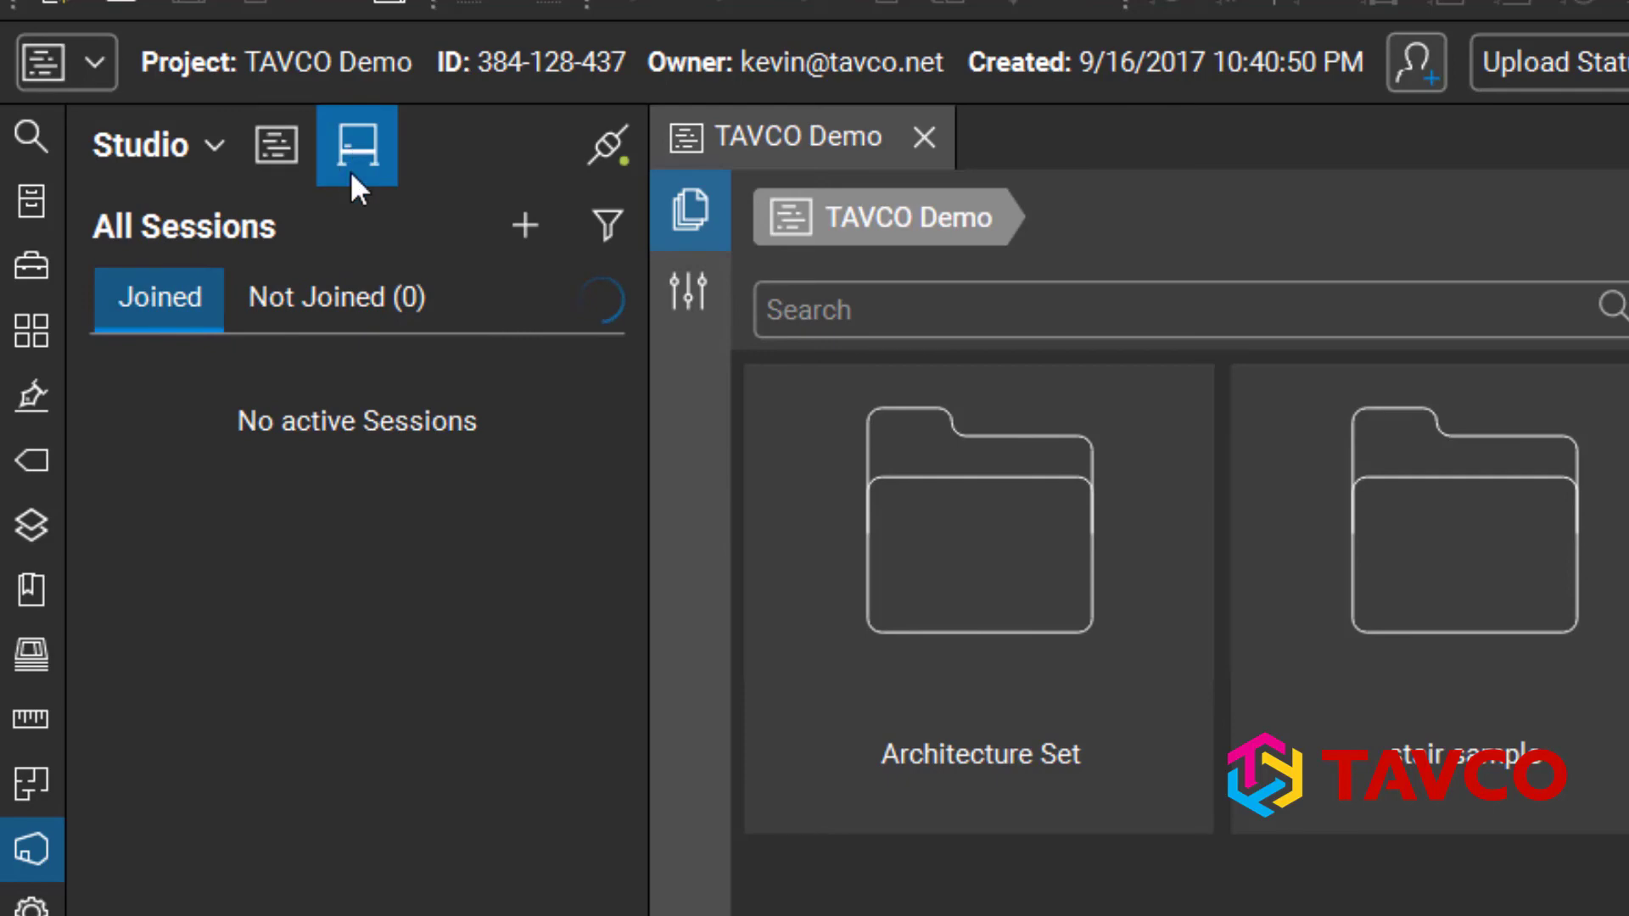
click(246, 300)
click(173, 304)
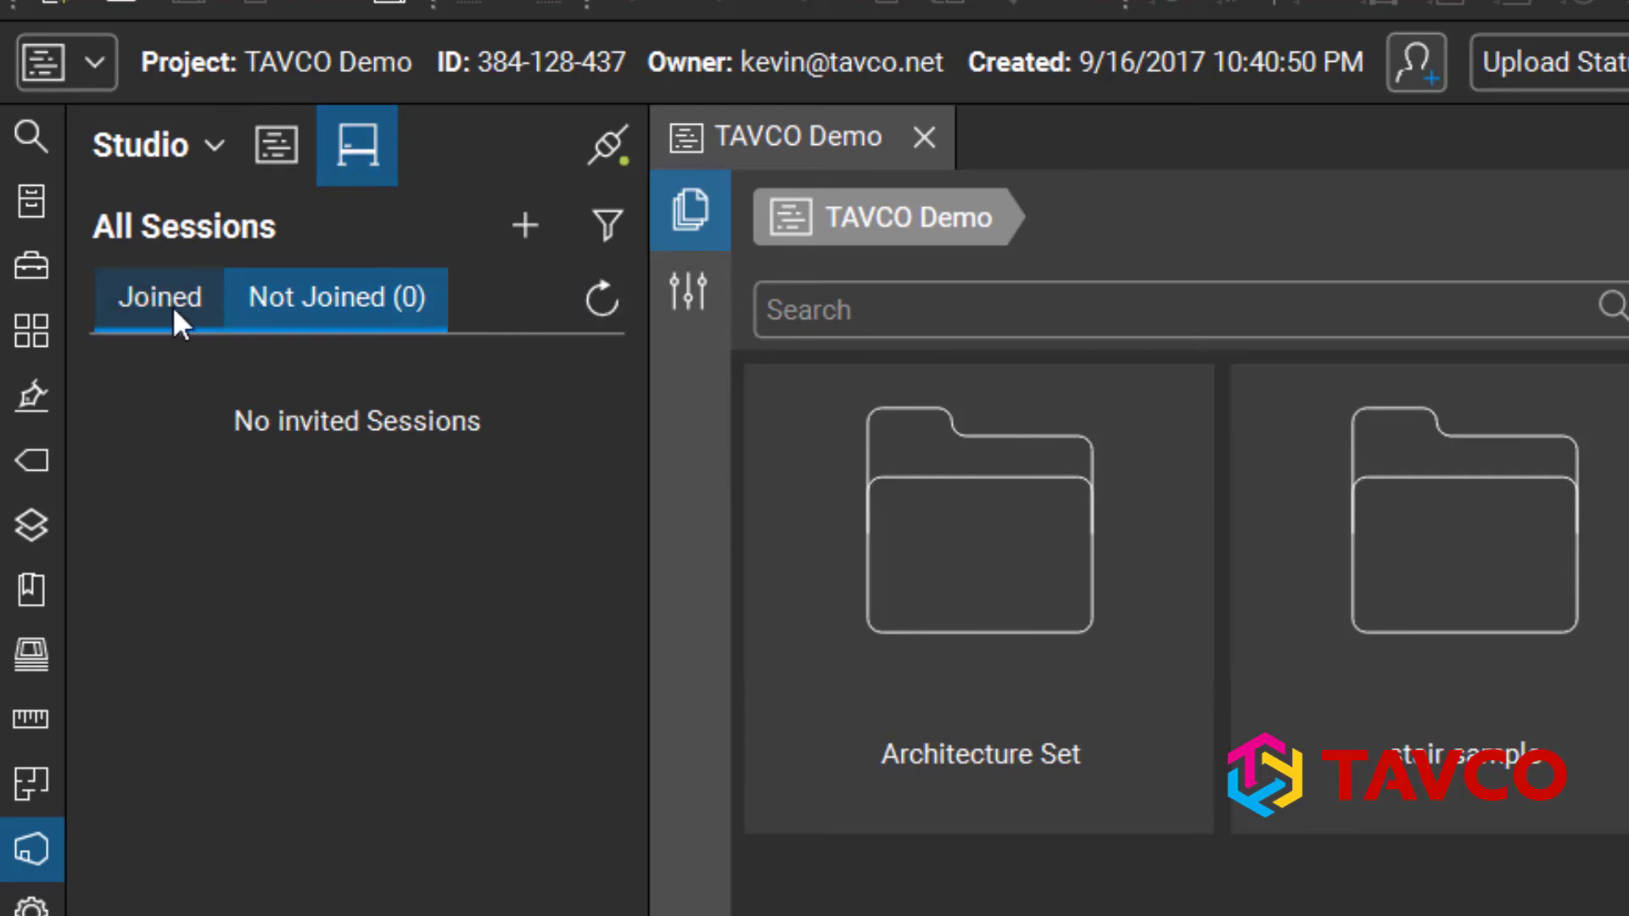
click(288, 142)
click(202, 270)
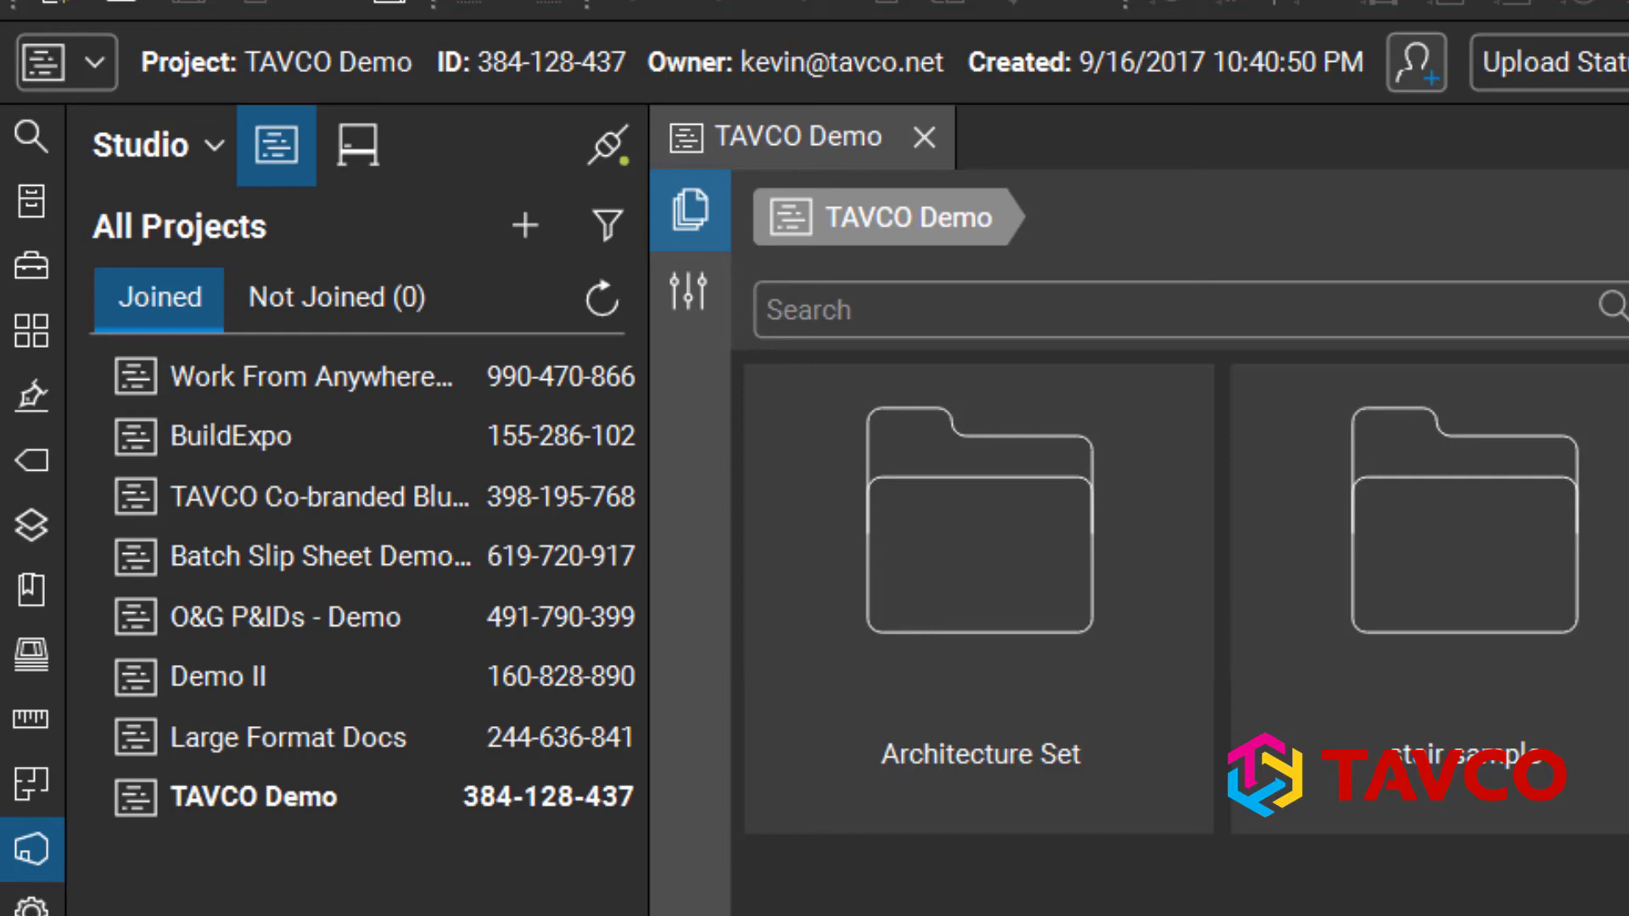
- Check the Not Joined projects list, return to Joined, then view Not Joined again
click(346, 313)
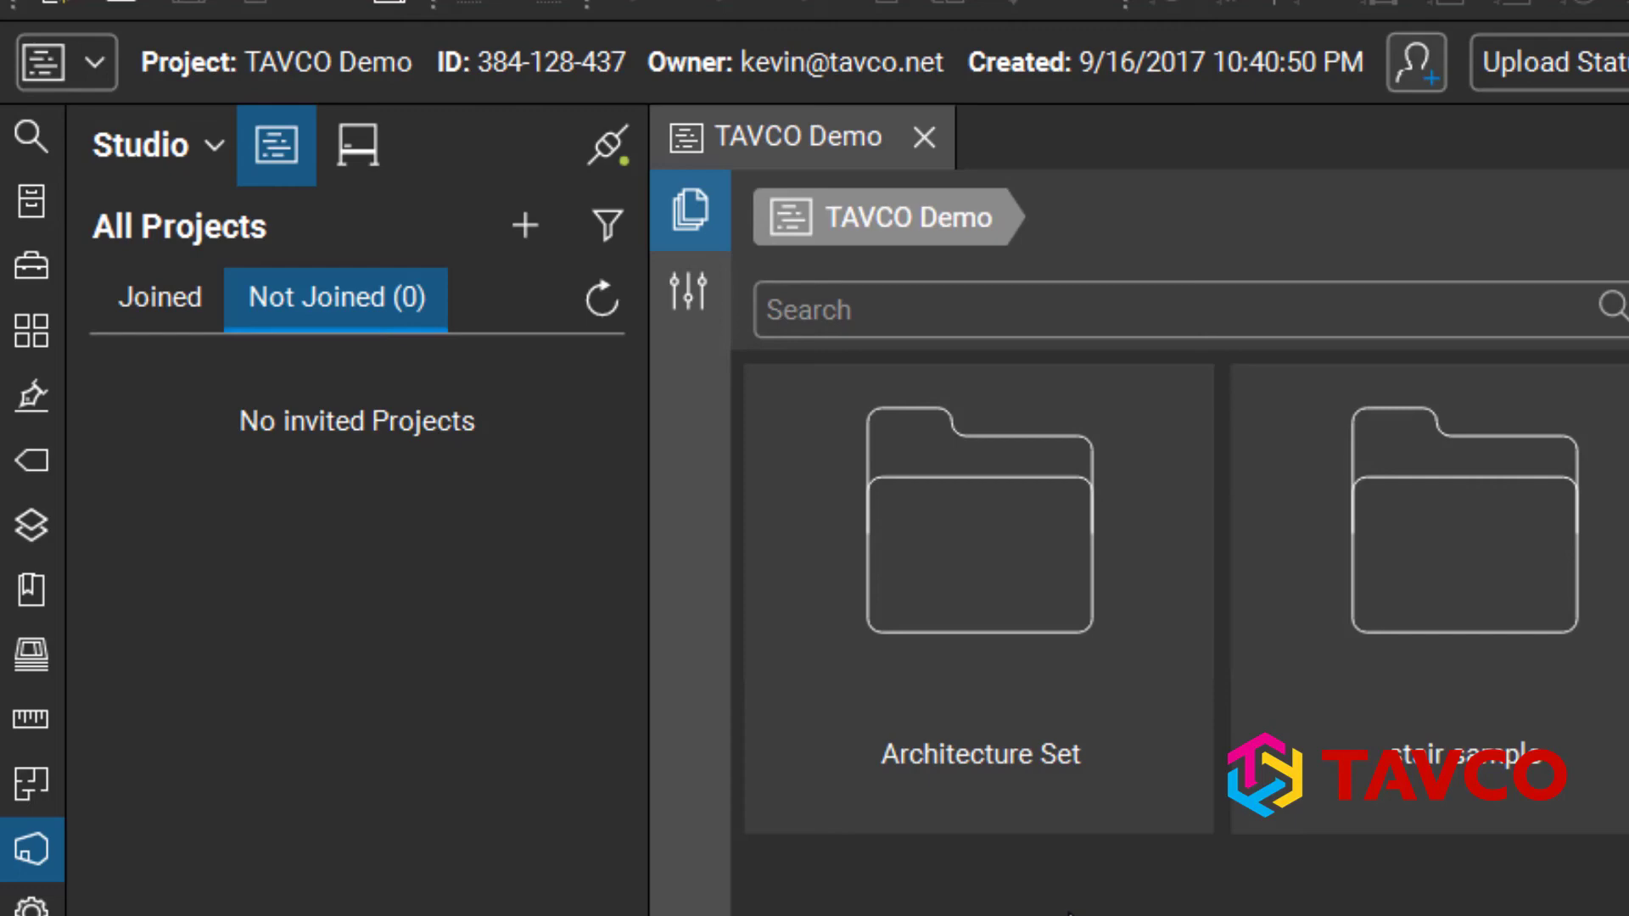
click(130, 315)
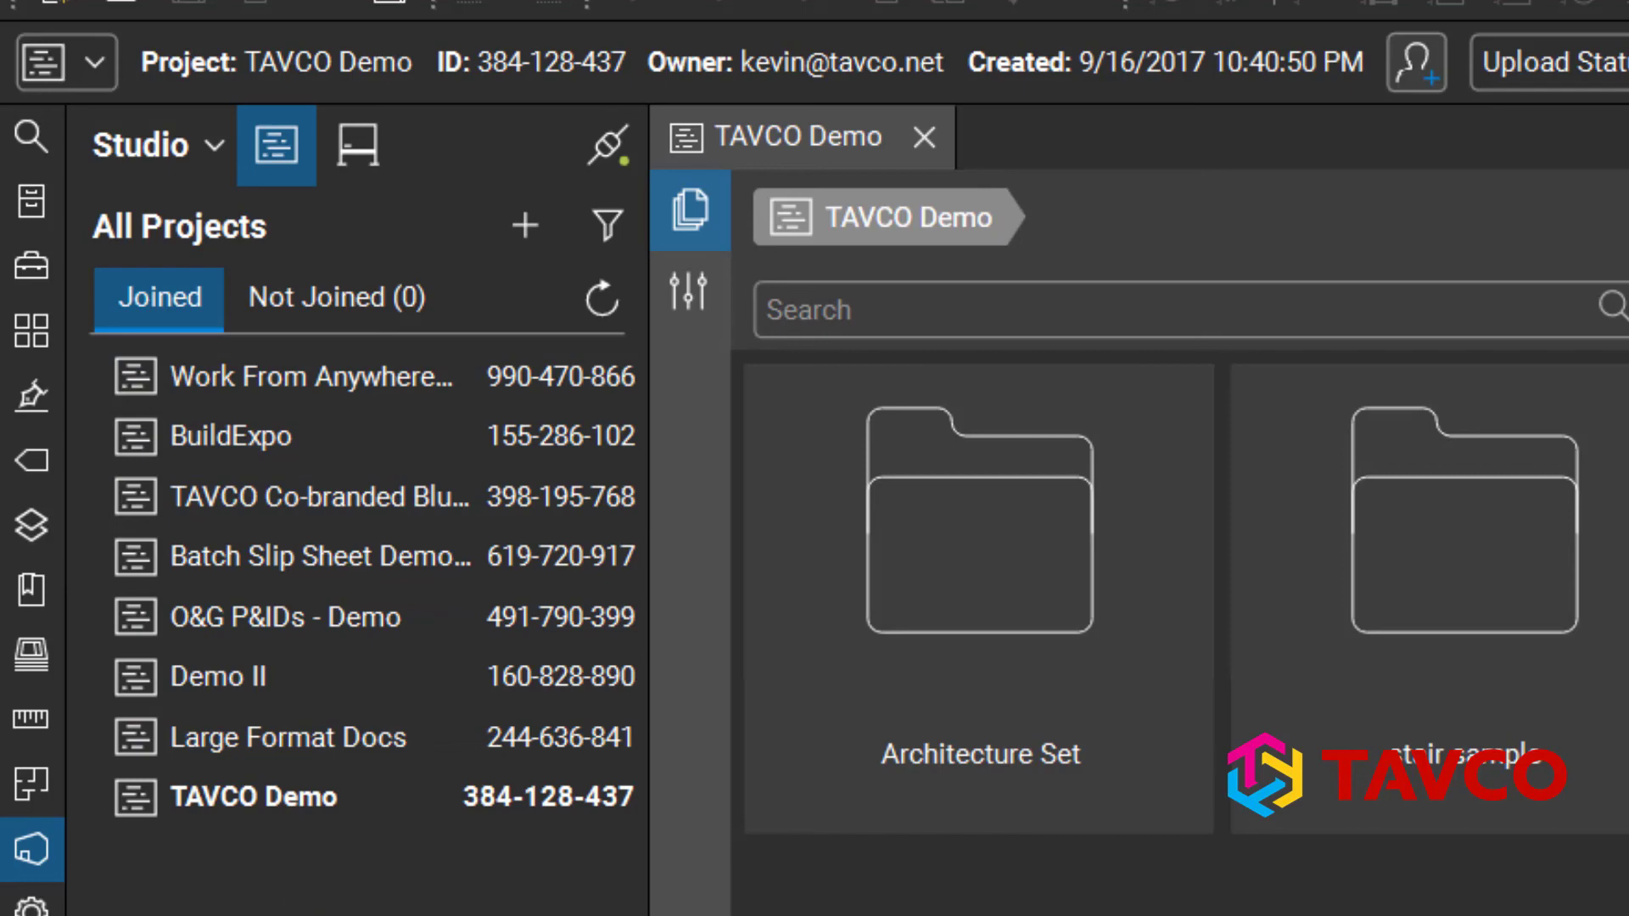
click(361, 304)
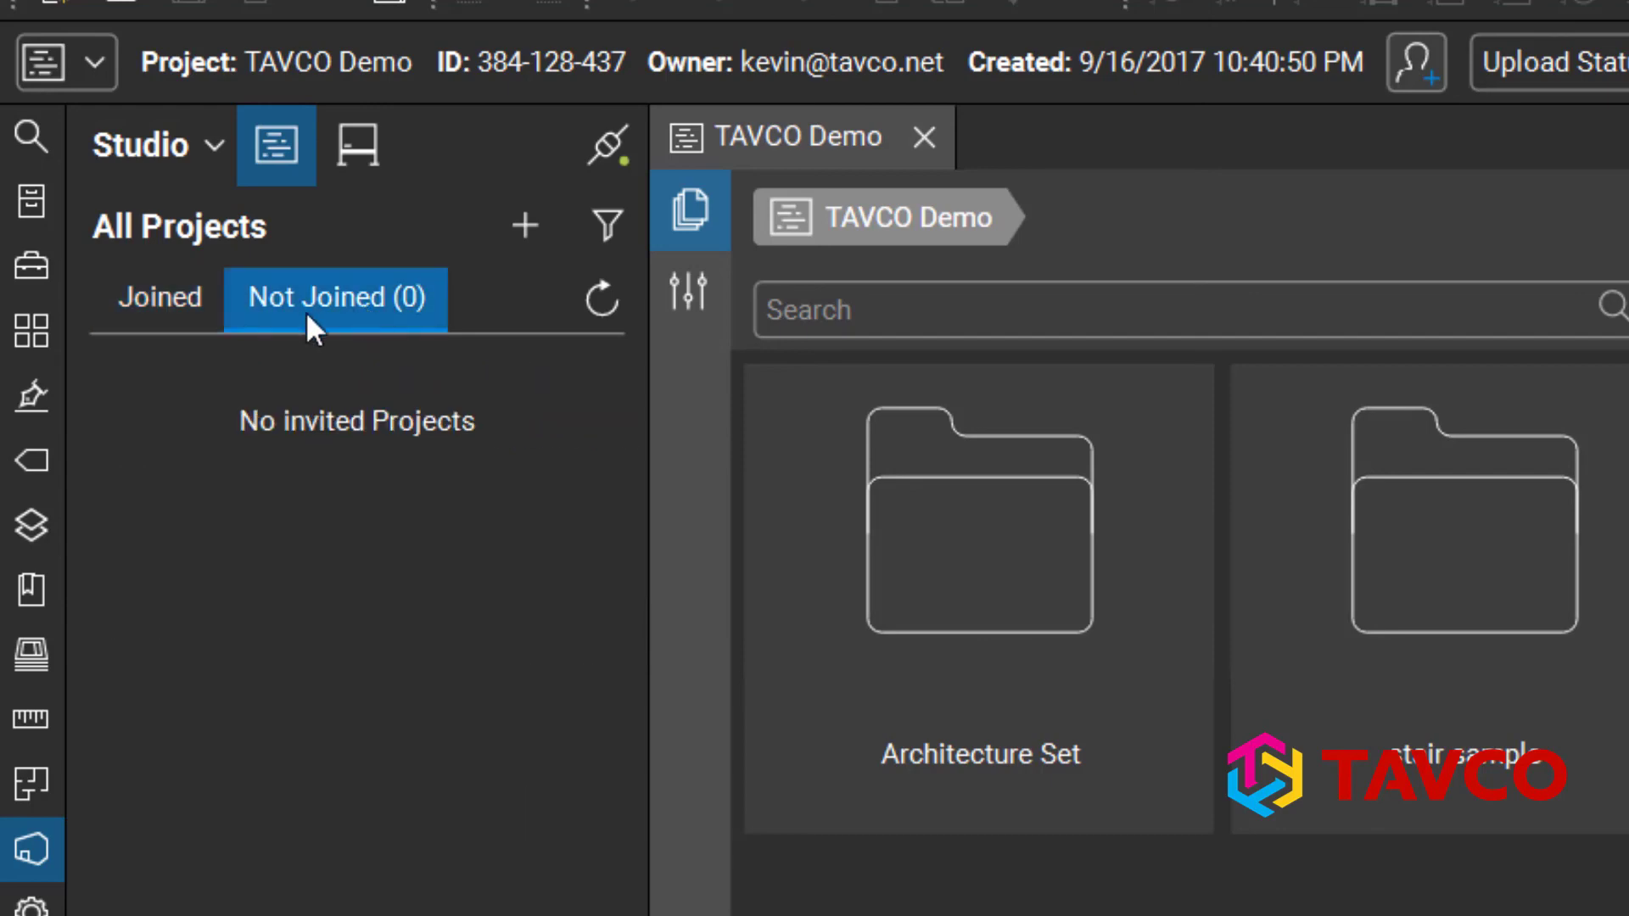